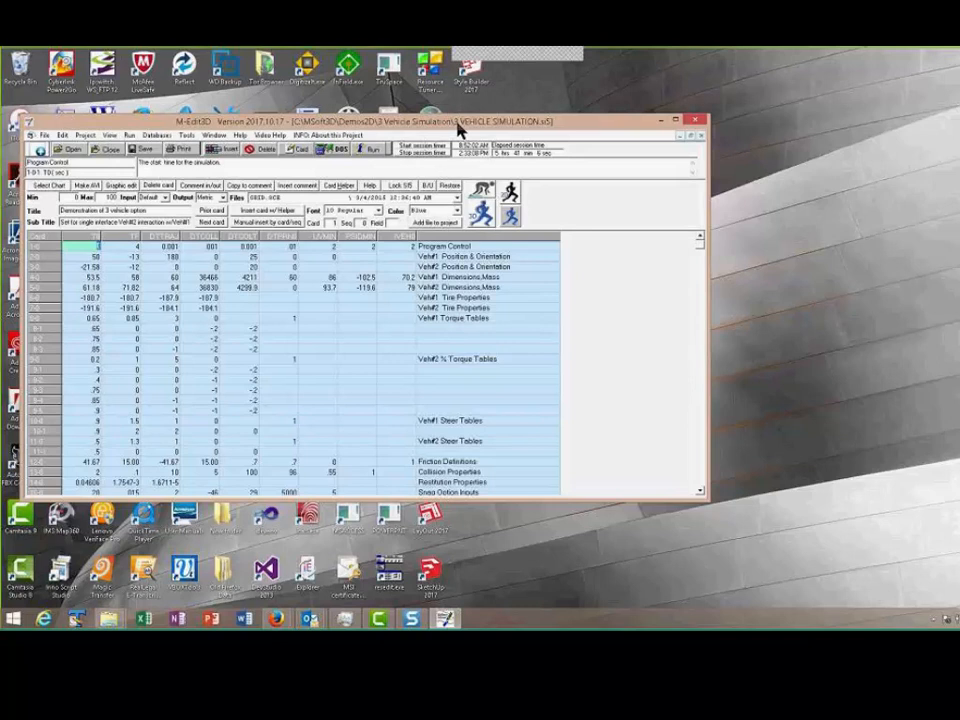
Clone the 3 Vehicle Simulation project's input files into a new project named "2D in 3D" and open the clone
click(677, 122)
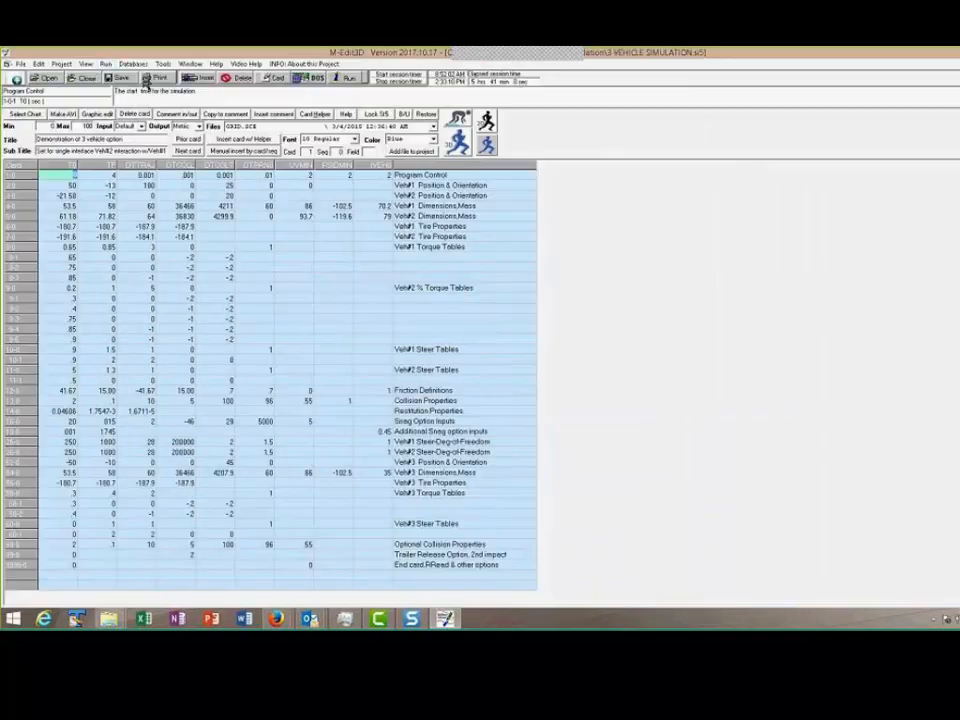
click(59, 63)
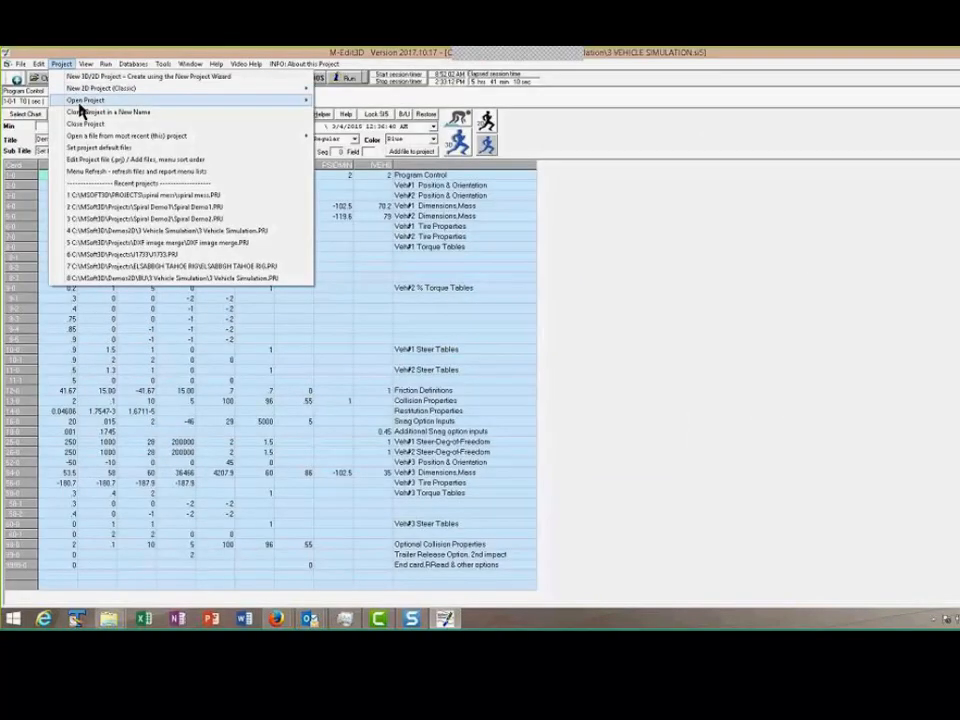
click(90, 112)
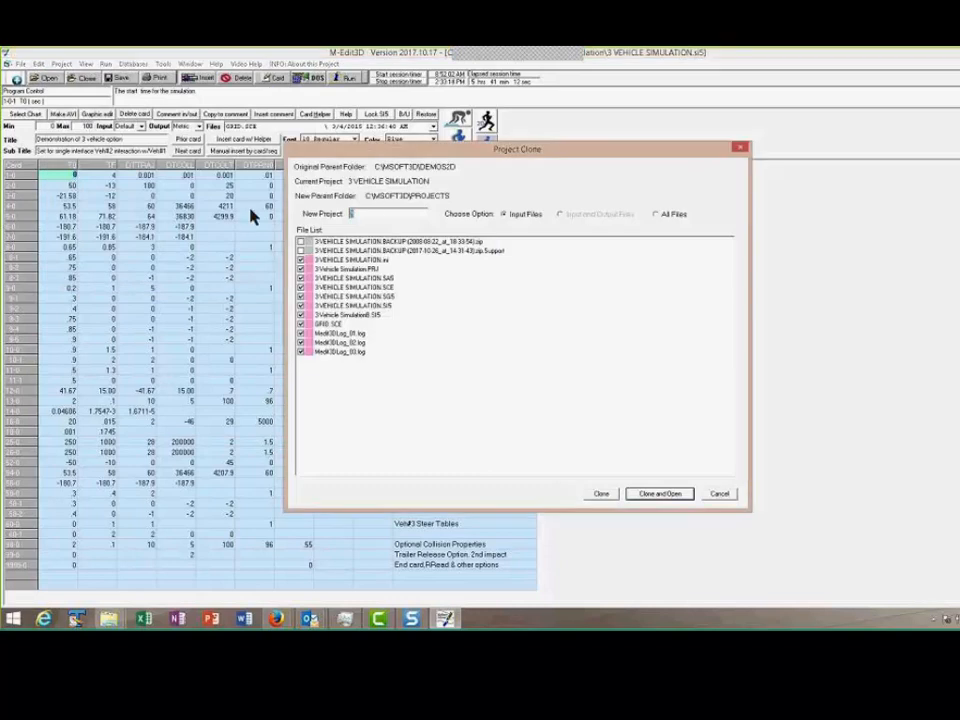
text(2D in 3D)
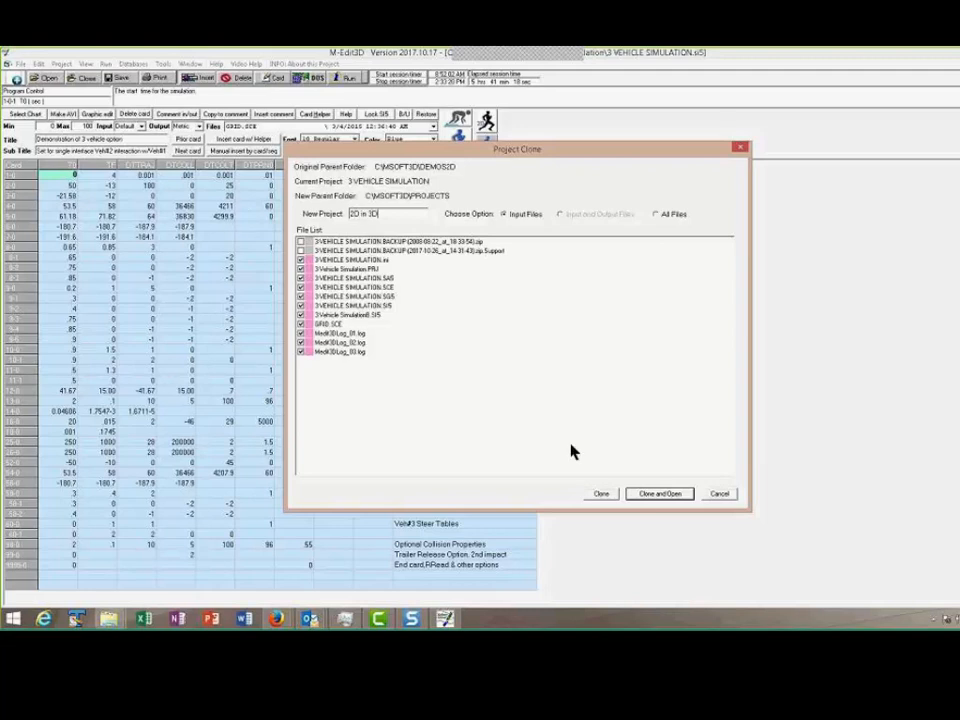
click(647, 497)
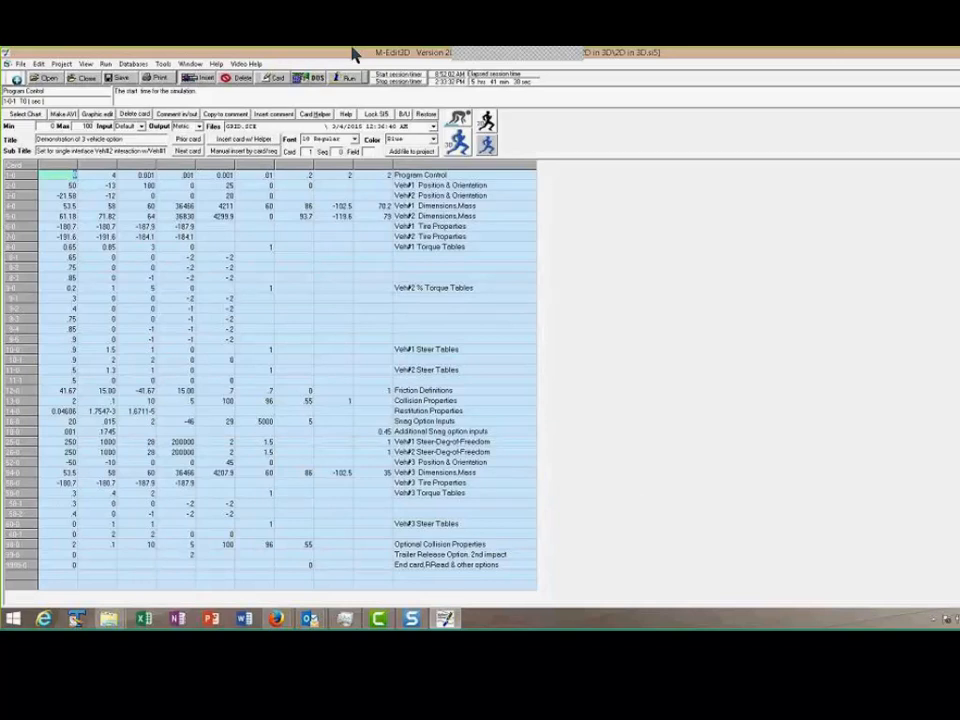
Check the installed program version in the About information
drag(352, 51, 401, 123)
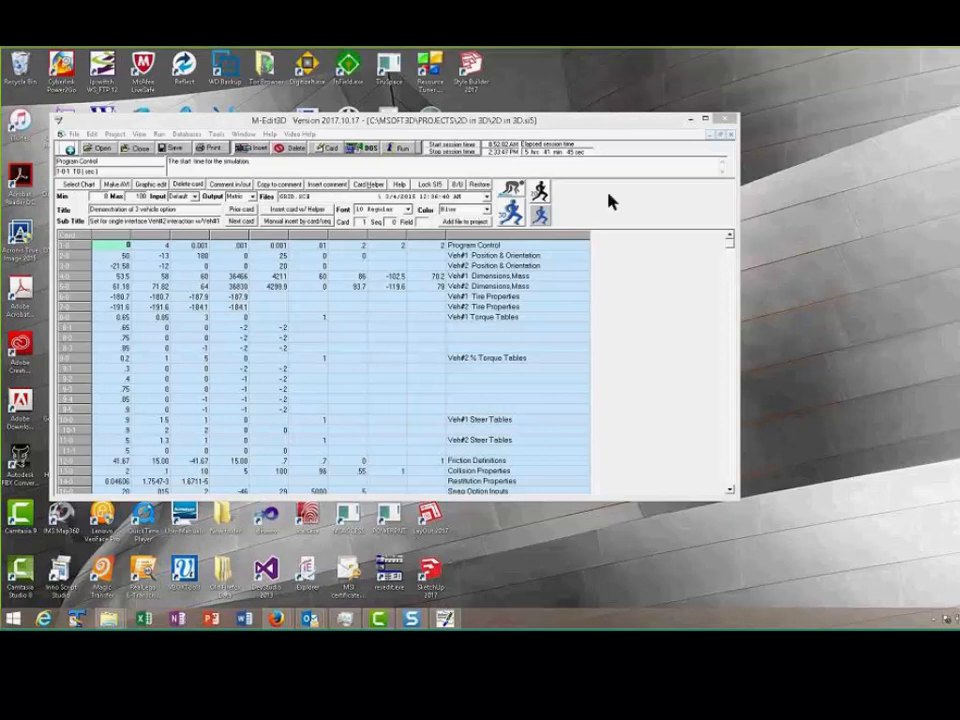
click(705, 119)
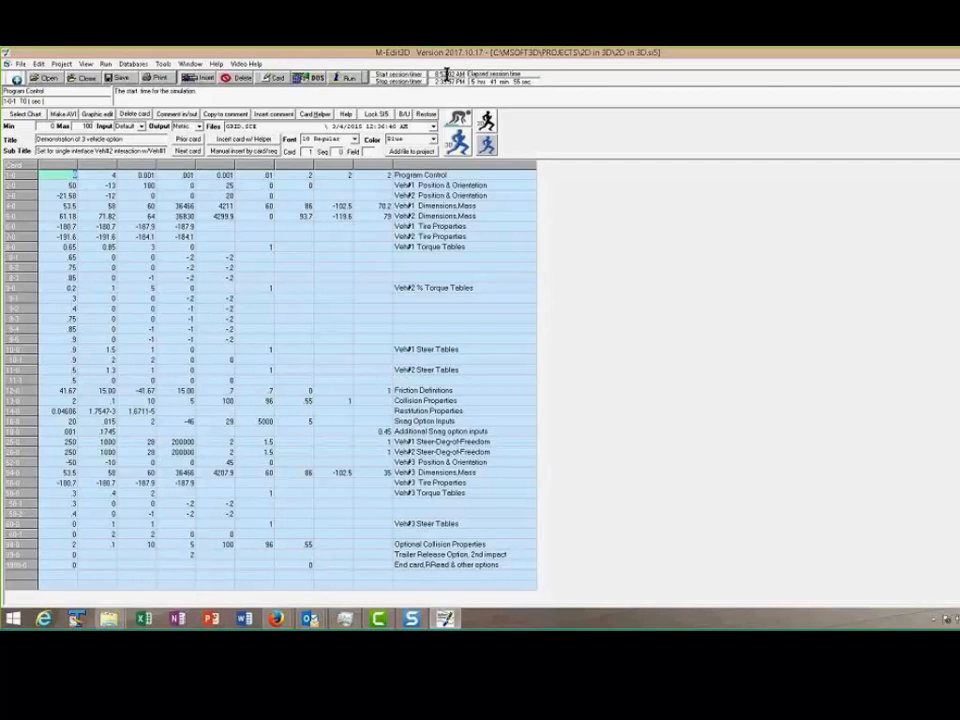
click(216, 63)
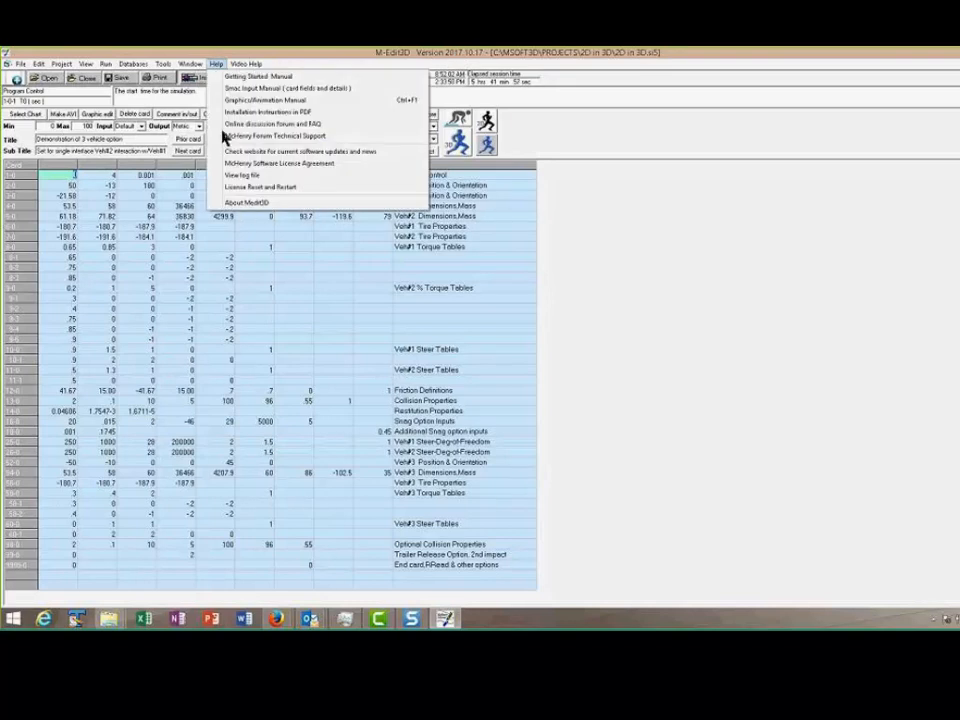
click(246, 203)
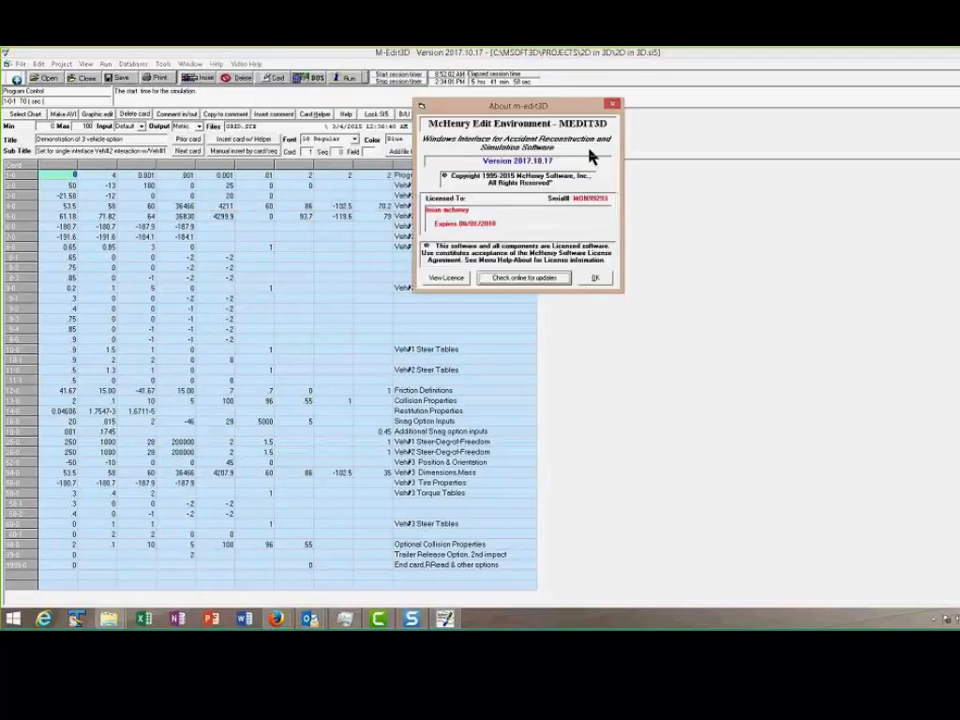
click(596, 277)
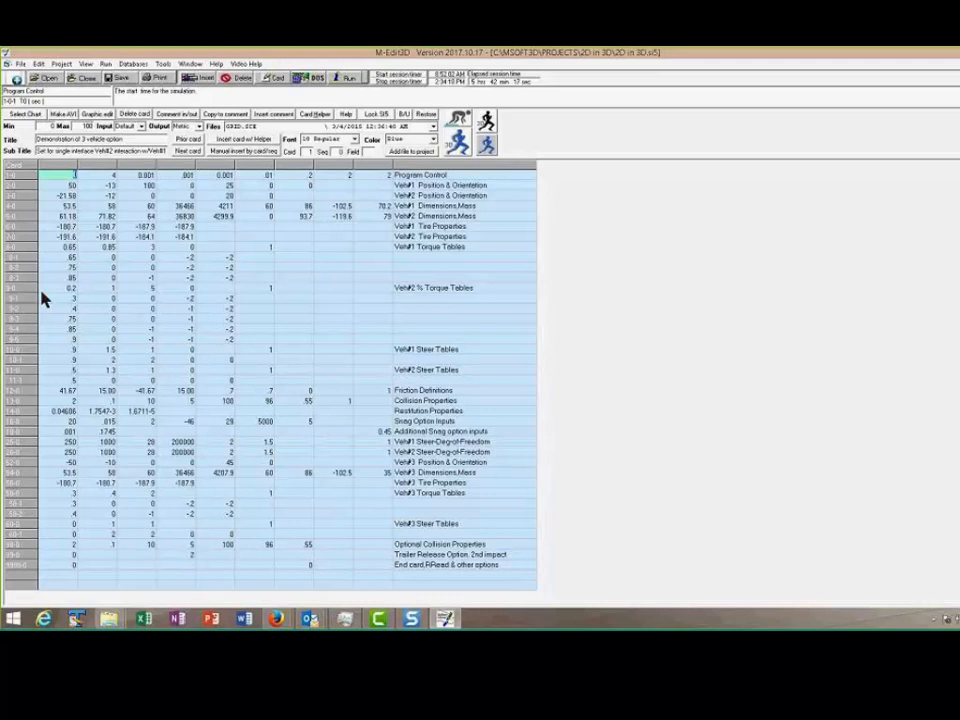
Set the number of vehicles (NVEH) on the Program Control card to 3
click(380, 175)
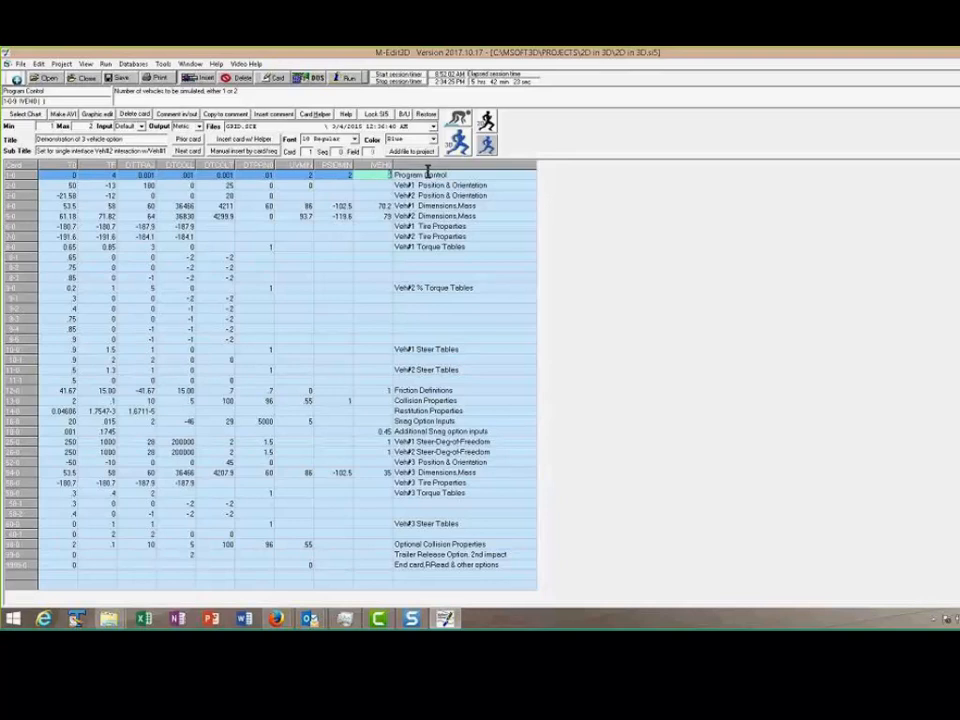
text(3)
key(Return)
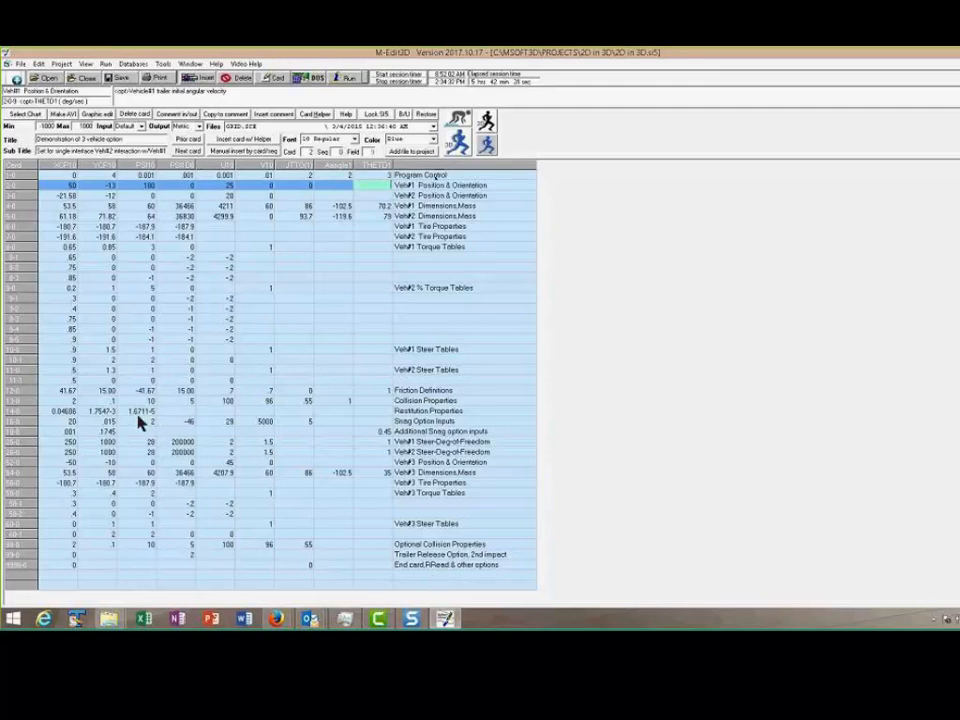
Examine the Veh#3 position, dimensions, tire and torque cards and read the help topic on cards required to add a third vehicle
click(420, 462)
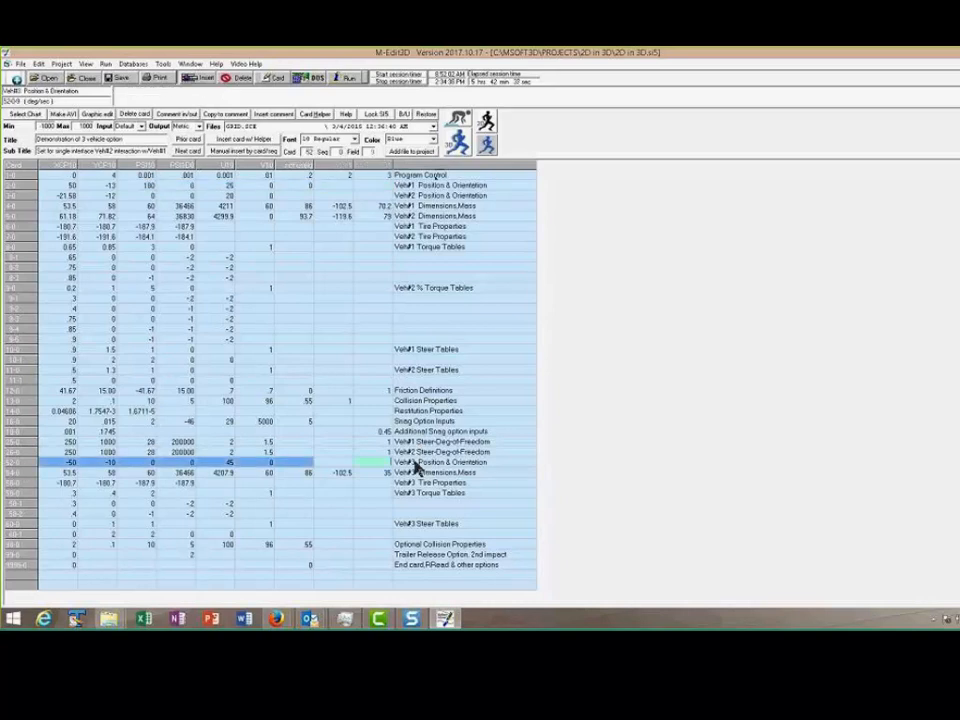
key(Down)
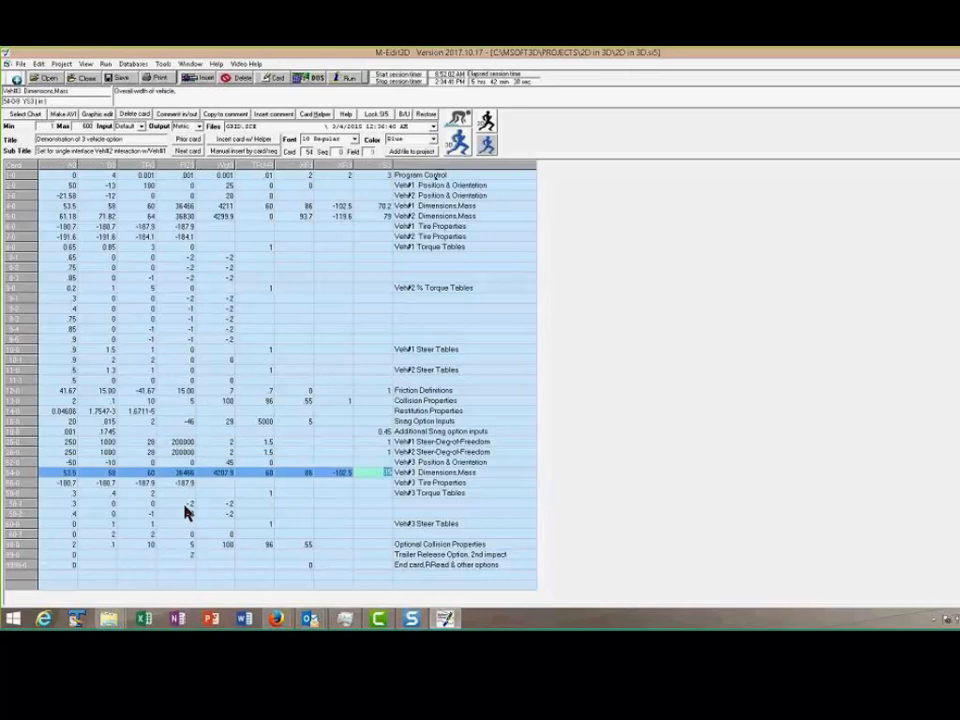
key(Down)
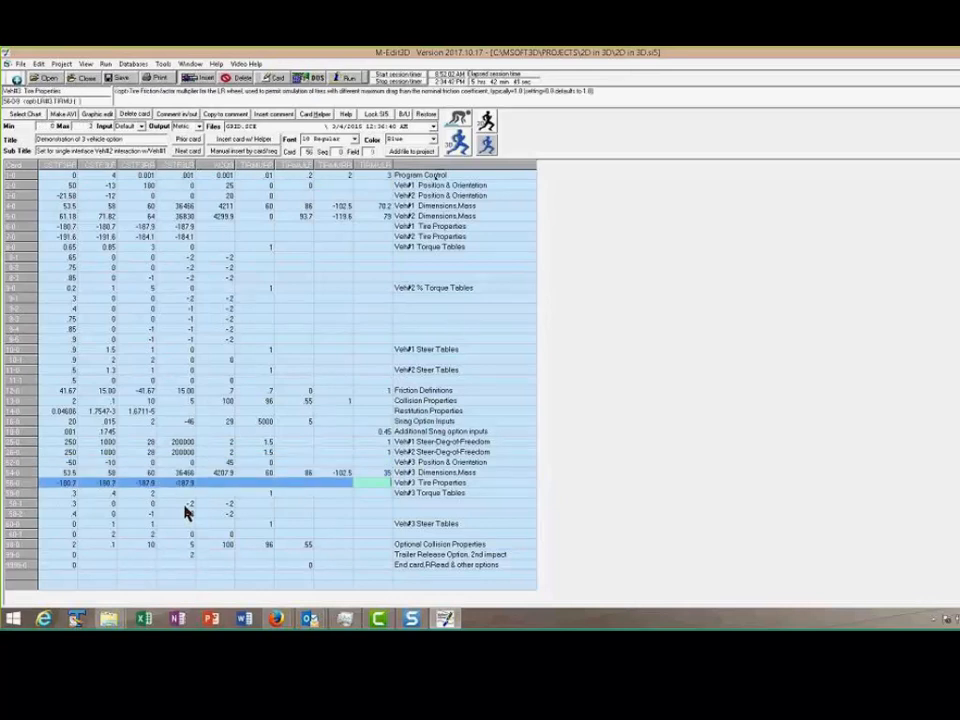
key(Down)
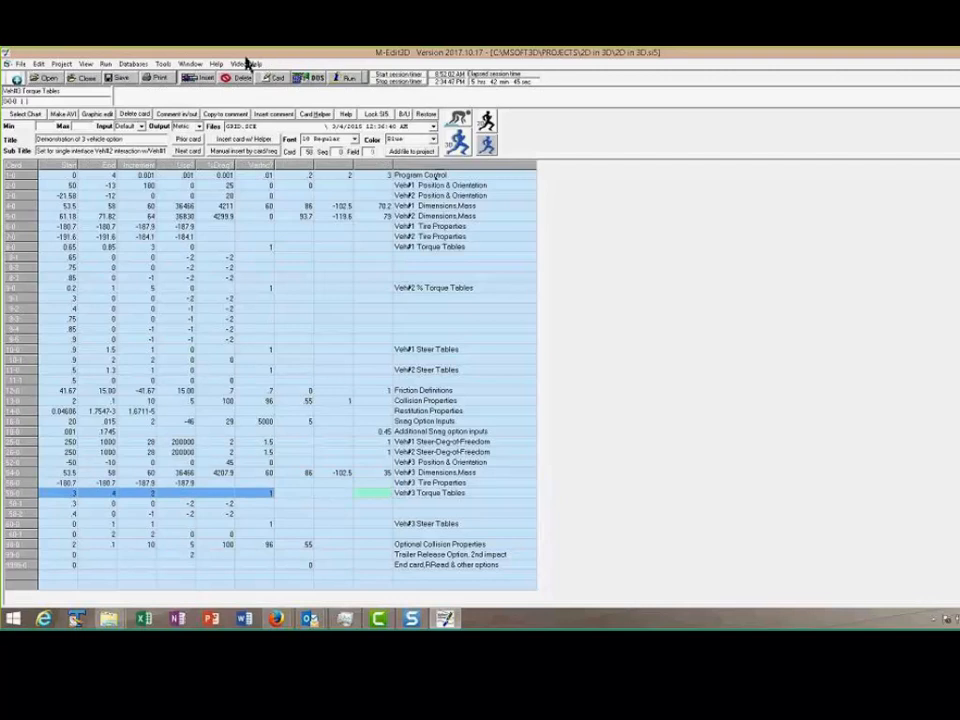
click(214, 149)
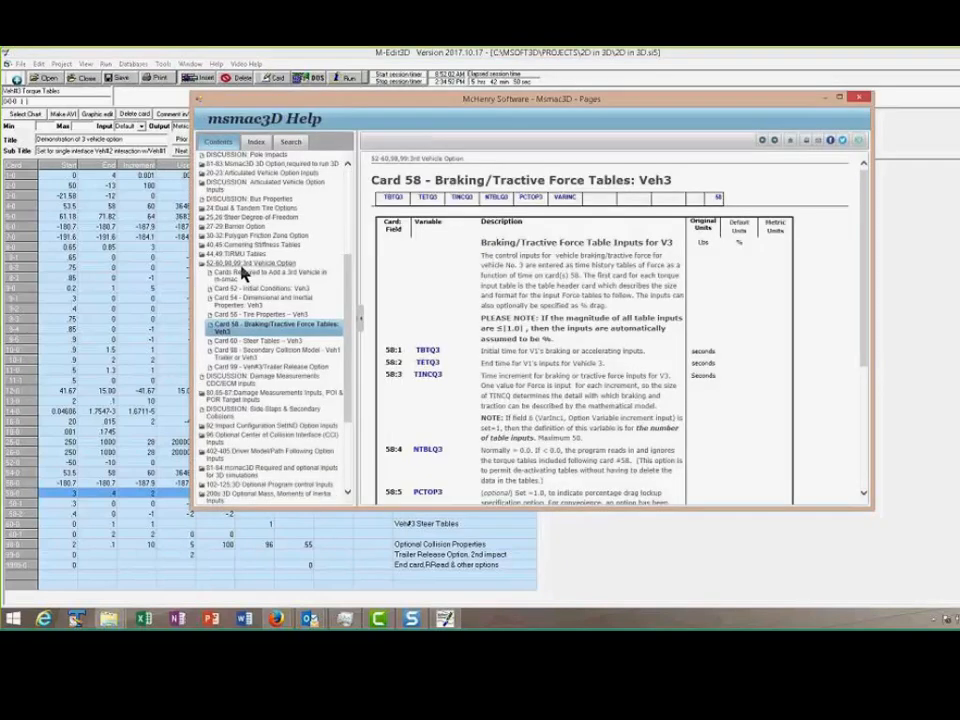
click(237, 263)
click(237, 263)
click(238, 275)
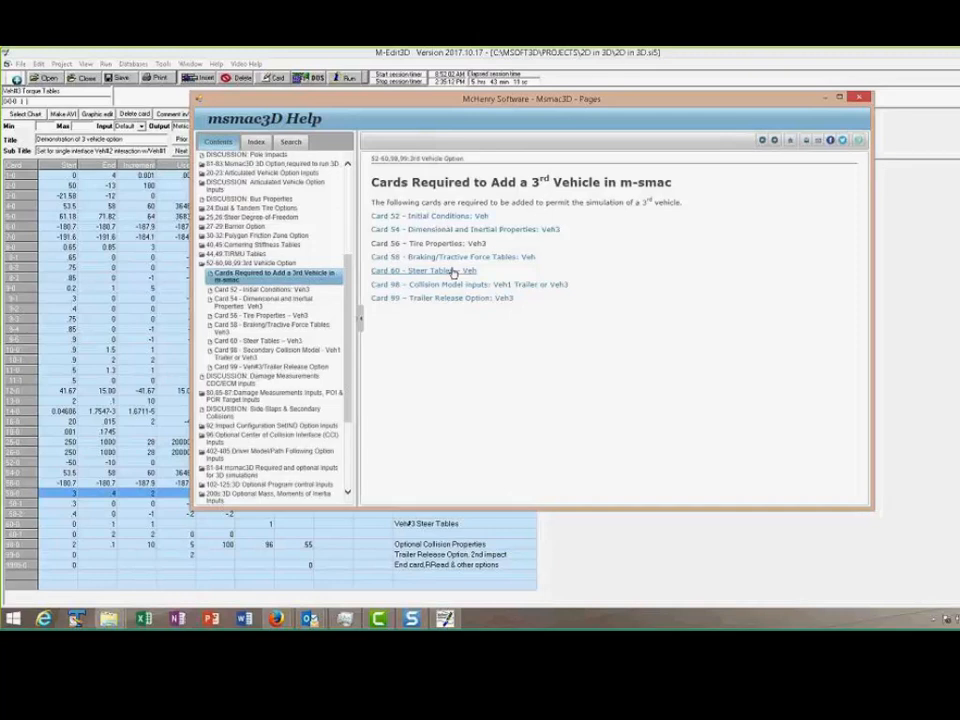
click(859, 97)
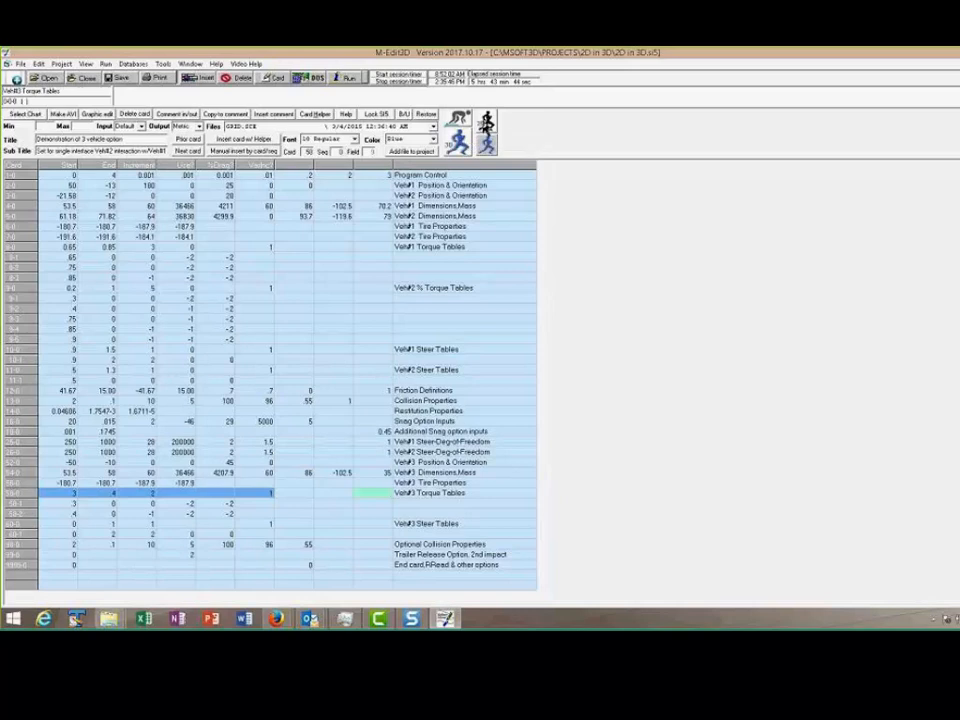
Call 3D Graphics for the project and agree to upgrade it from 2D to 3D
click(458, 143)
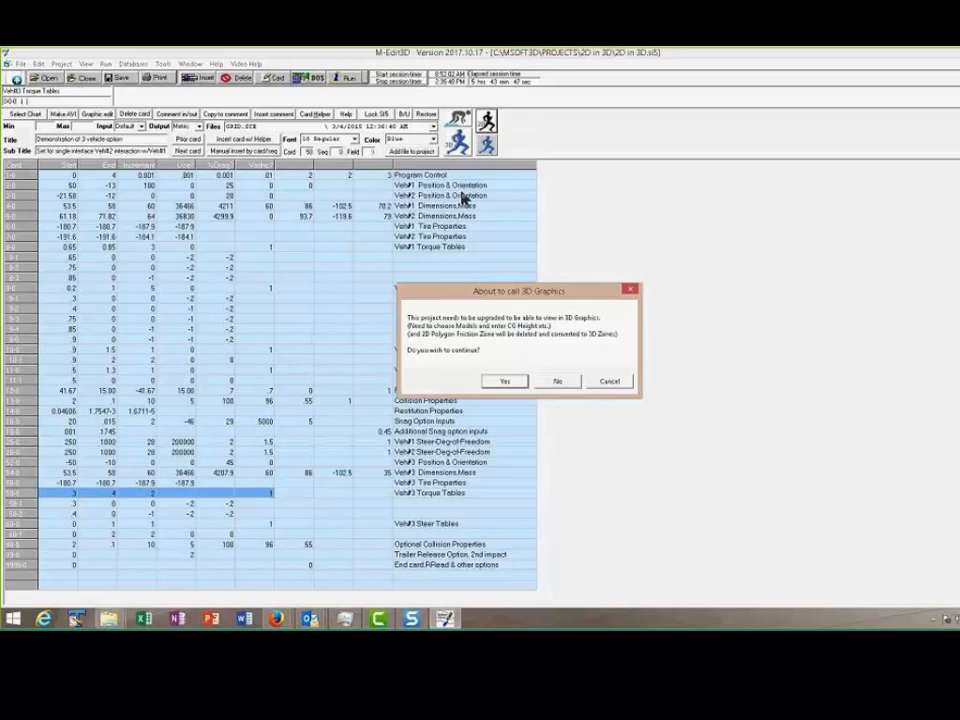
click(616, 381)
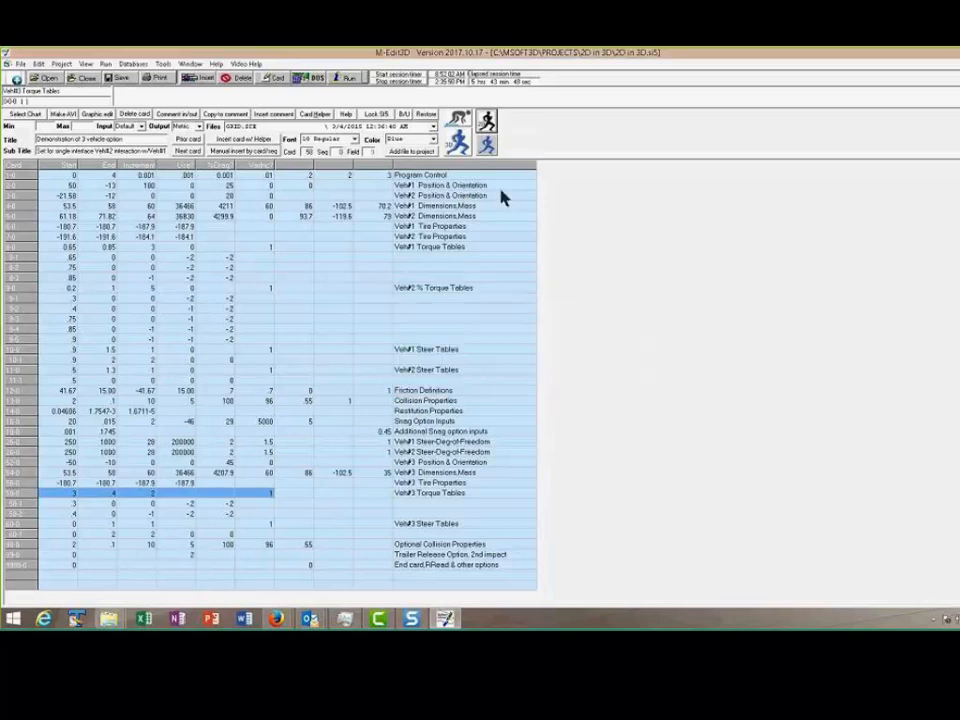
click(458, 143)
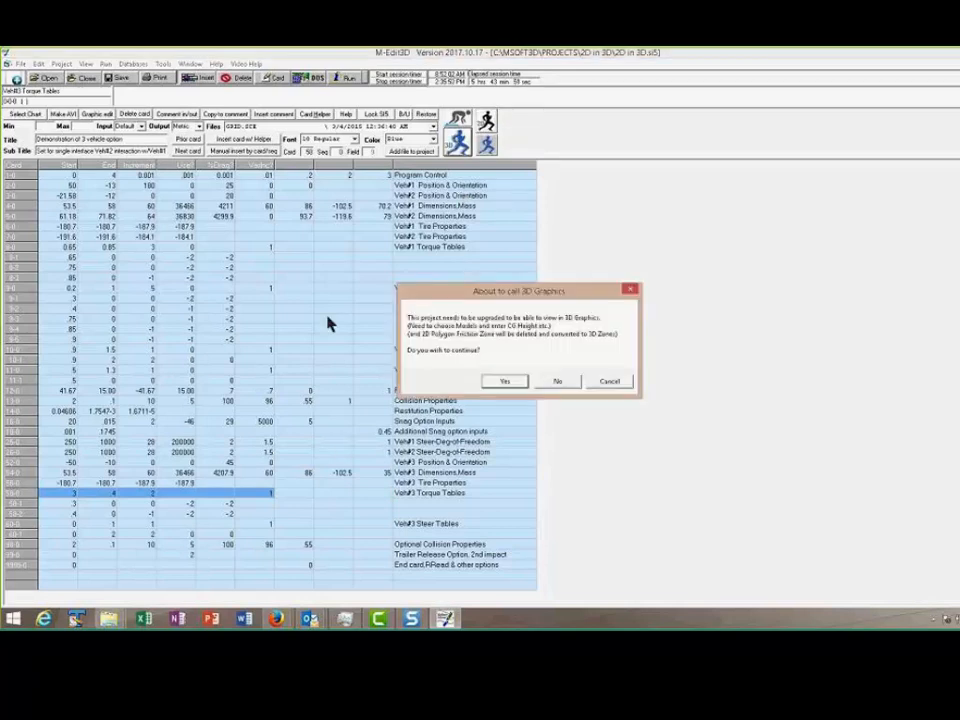
click(503, 382)
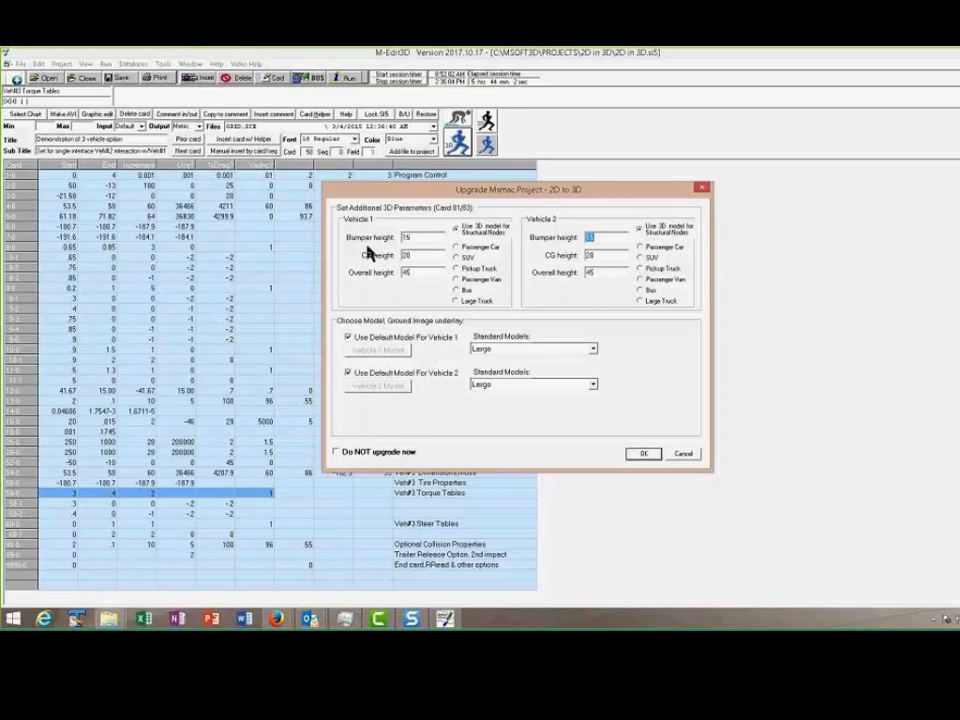
Turn off the default models for both vehicles and assign 2002_Ford_Mustang.M3D to vehicle 1
click(381, 337)
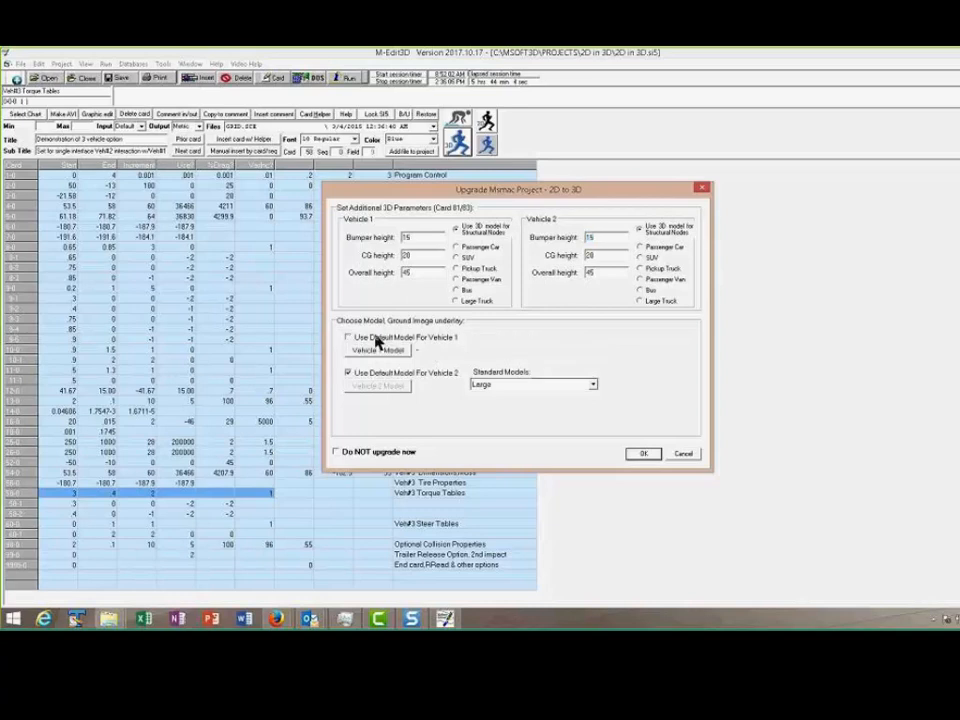
click(380, 375)
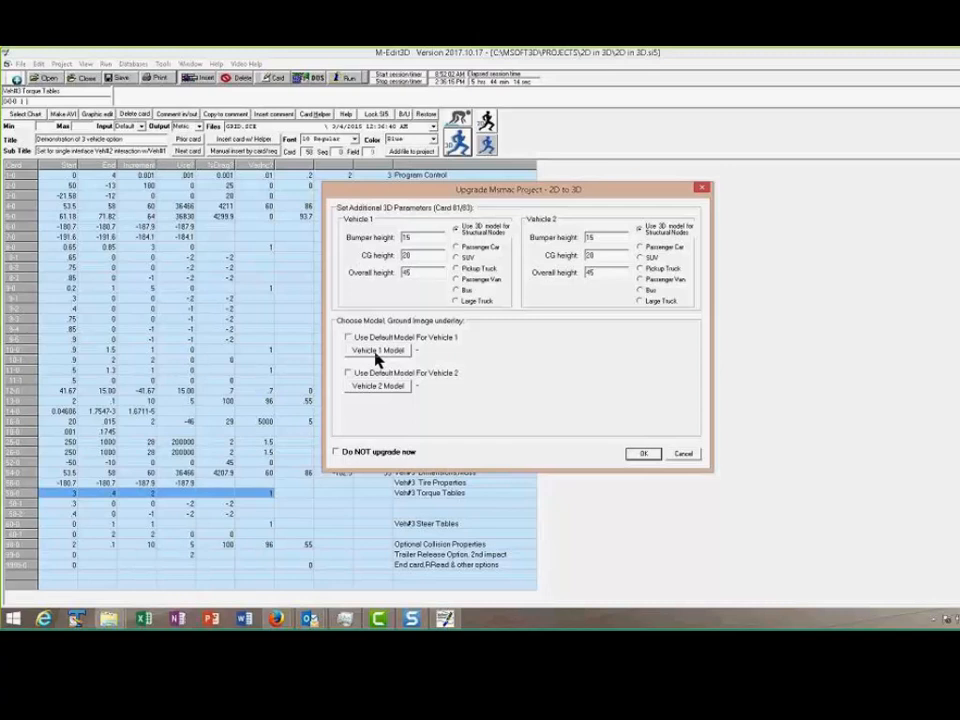
click(377, 352)
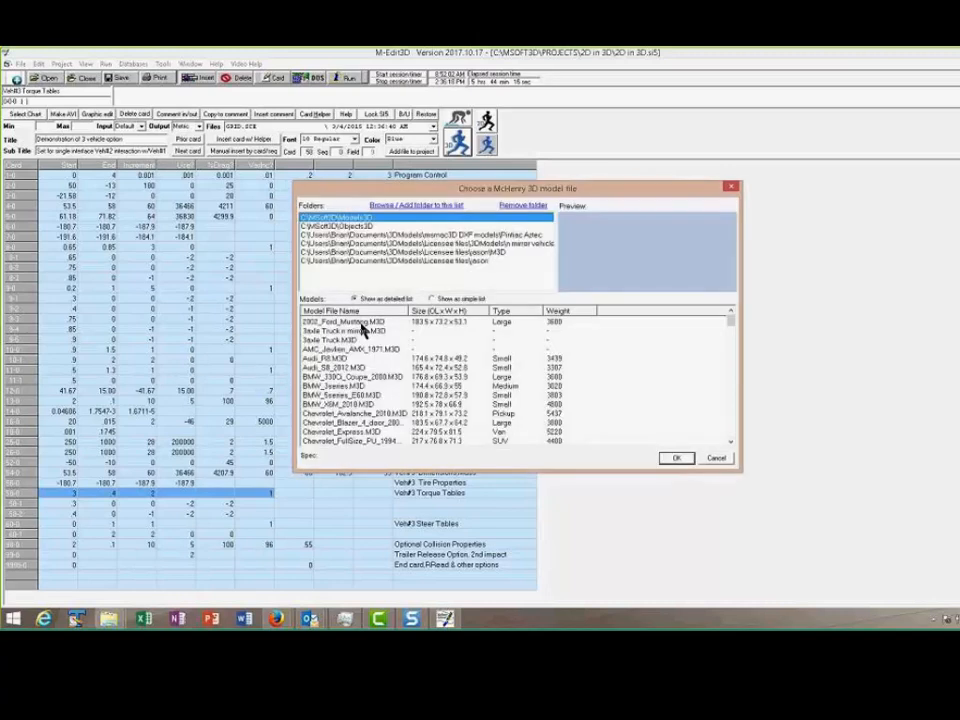
click(345, 322)
click(676, 459)
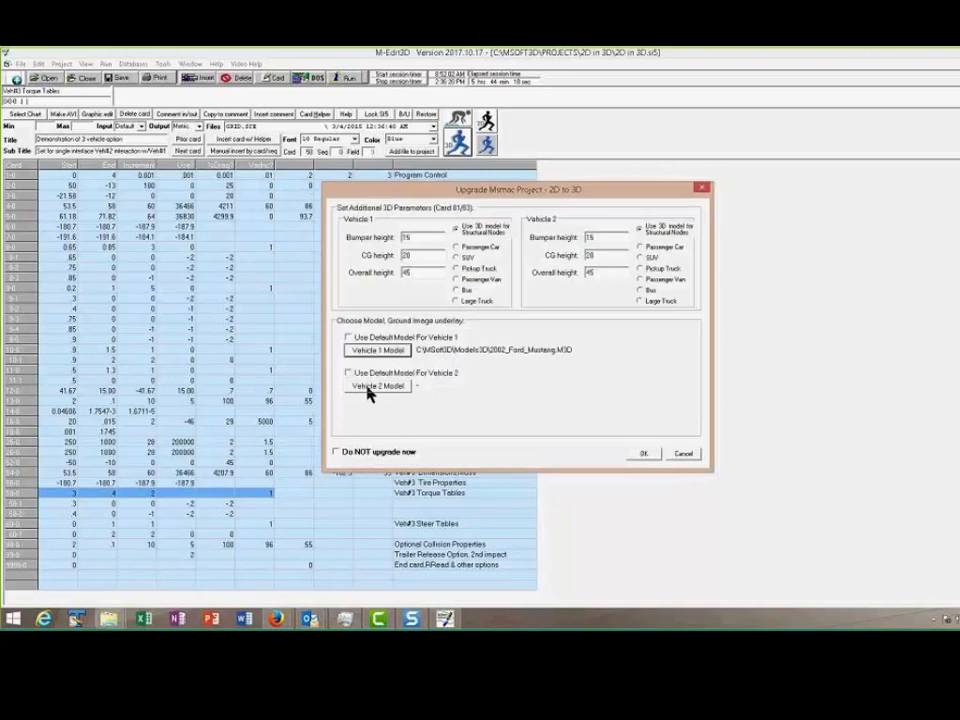
Assign Dodge_Caravan_1996.M3D to vehicle 2 and carry out the 2D to 3D upgrade with the remaining settings as they are
click(370, 388)
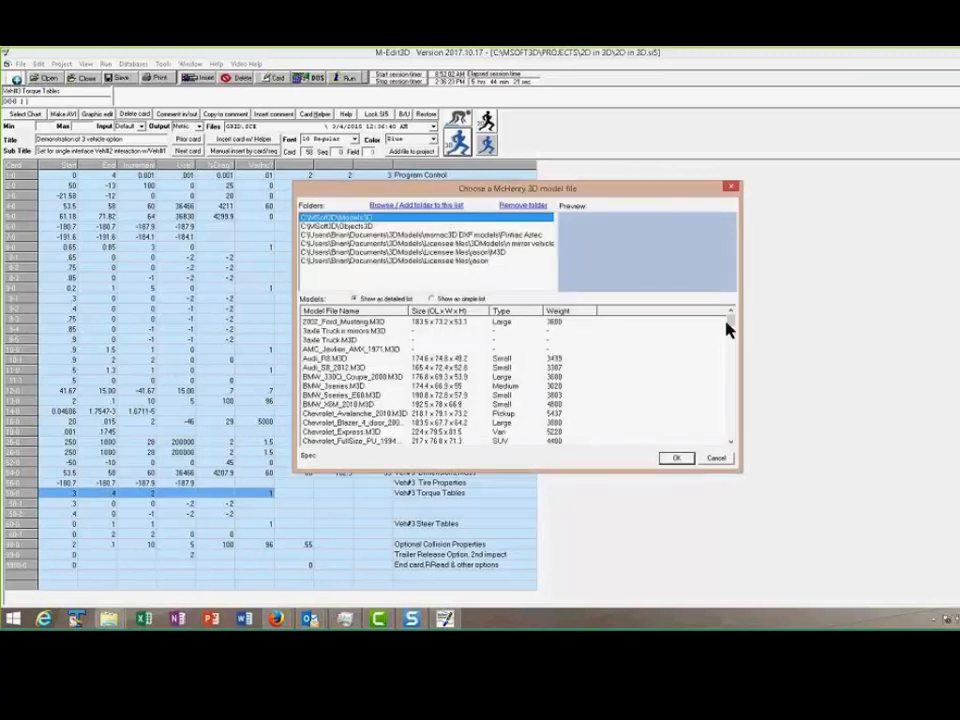
drag(730, 325, 731, 336)
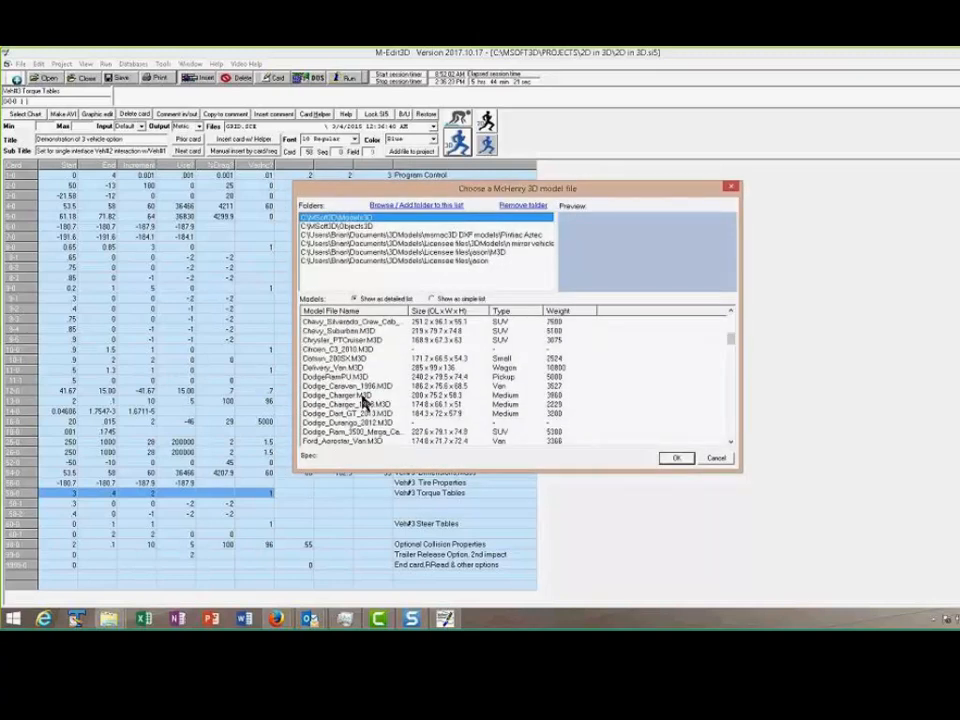
click(358, 387)
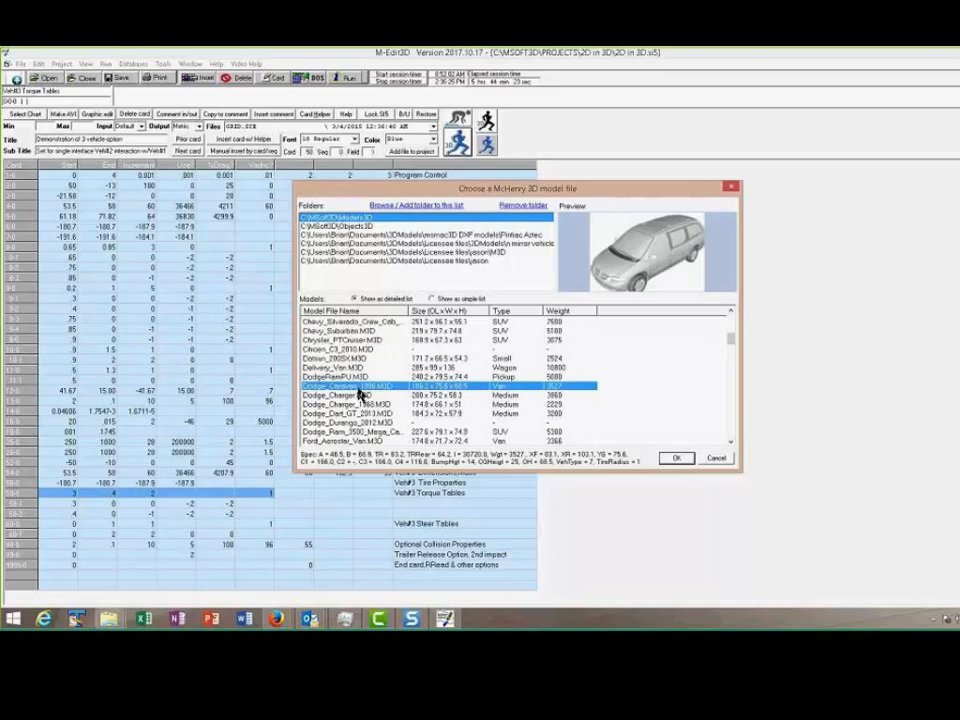
click(688, 457)
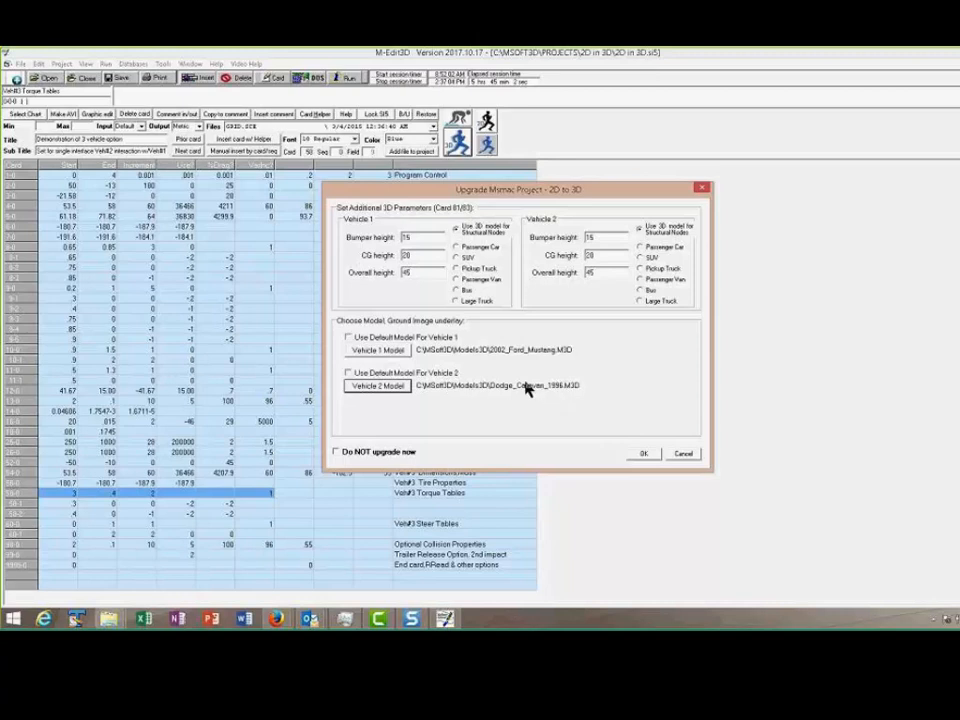
click(643, 455)
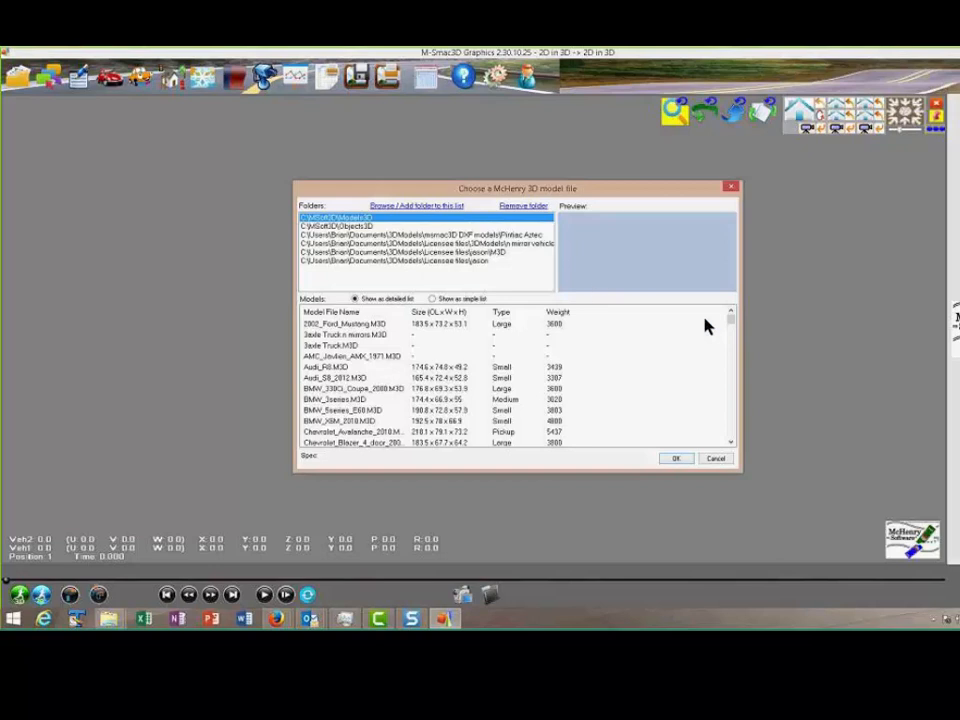
Choose Honda_Civic_2007.M3D as the 3D model for the third vehicle
drag(731, 326, 738, 375)
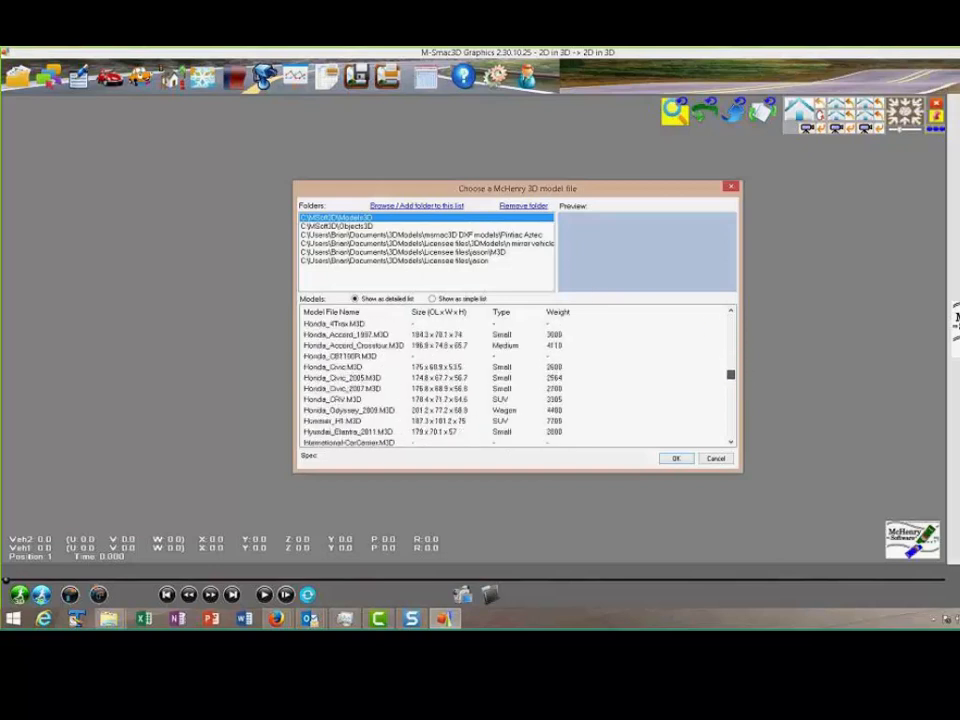
click(360, 390)
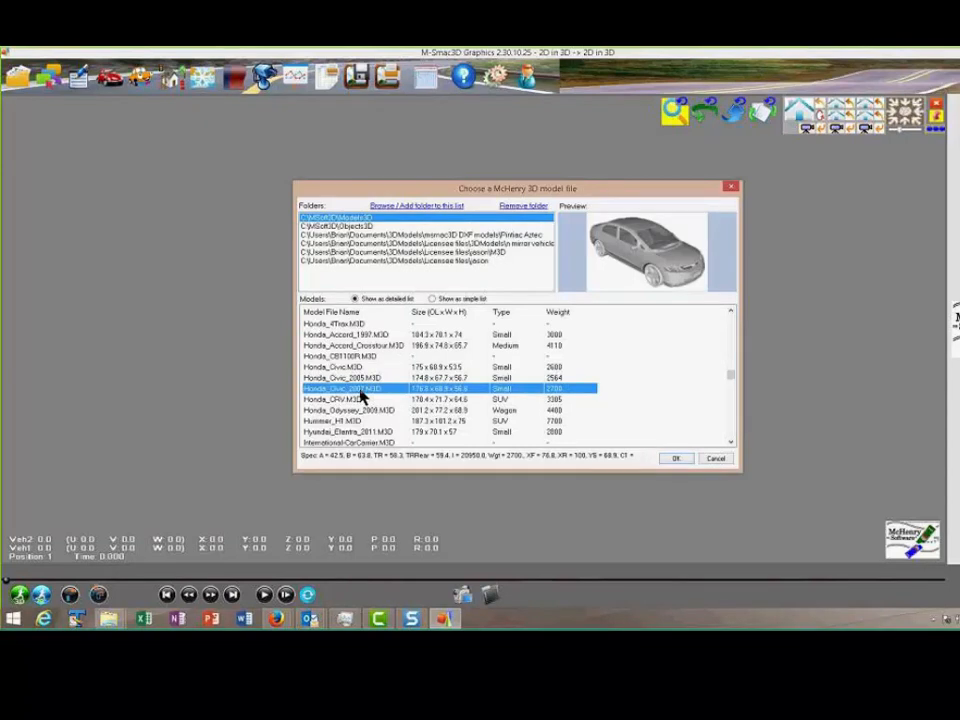
click(672, 457)
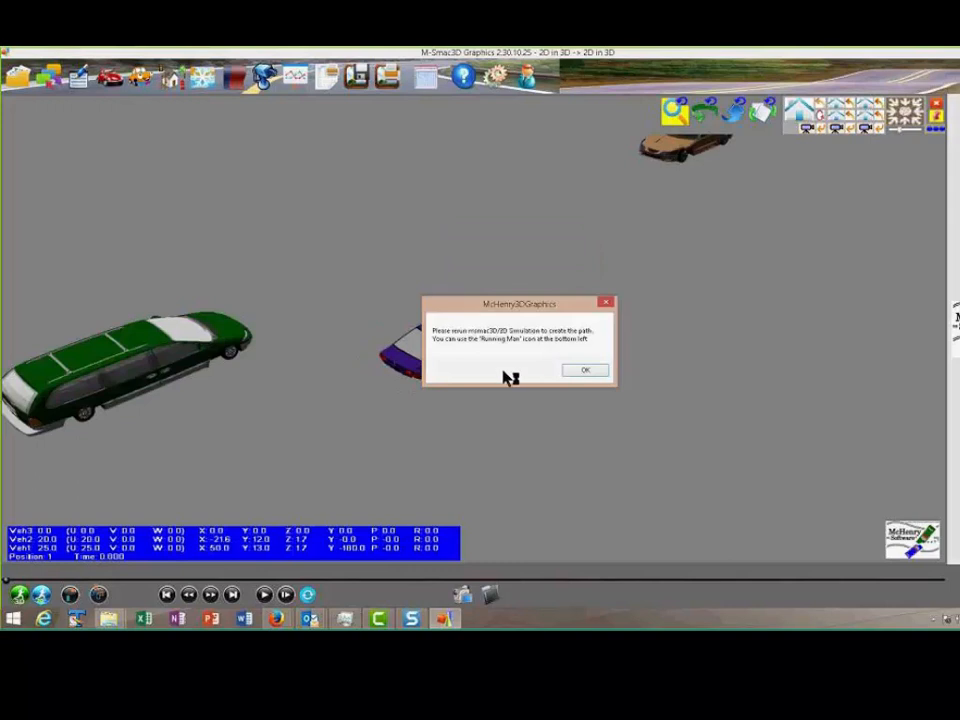
Rerun the simulation to create the vehicle paths and view the third vehicle close up
click(586, 370)
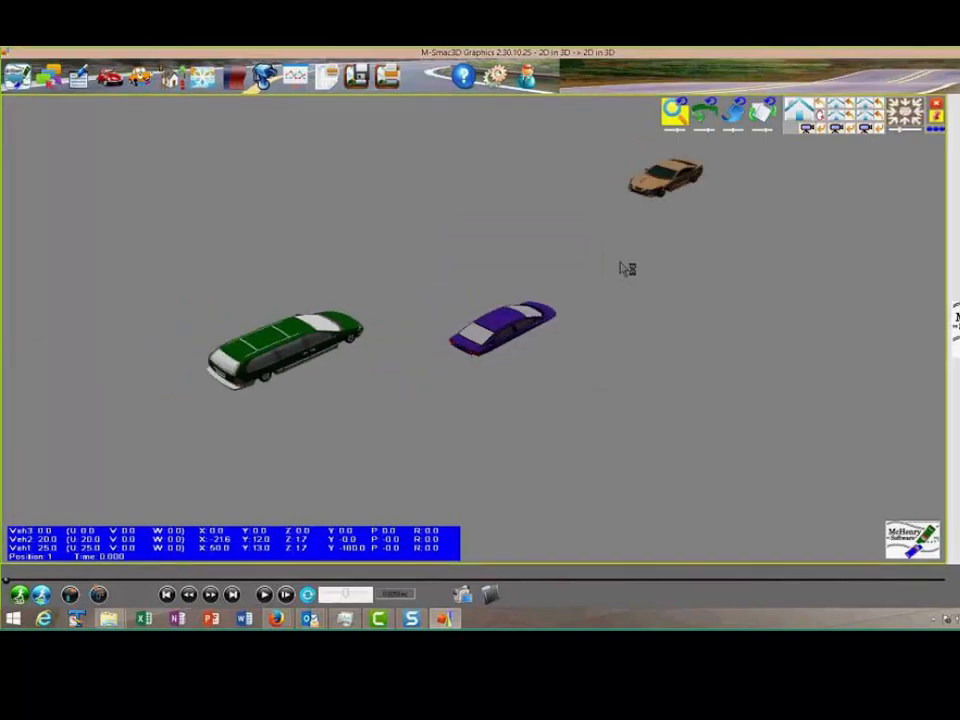
click(40, 595)
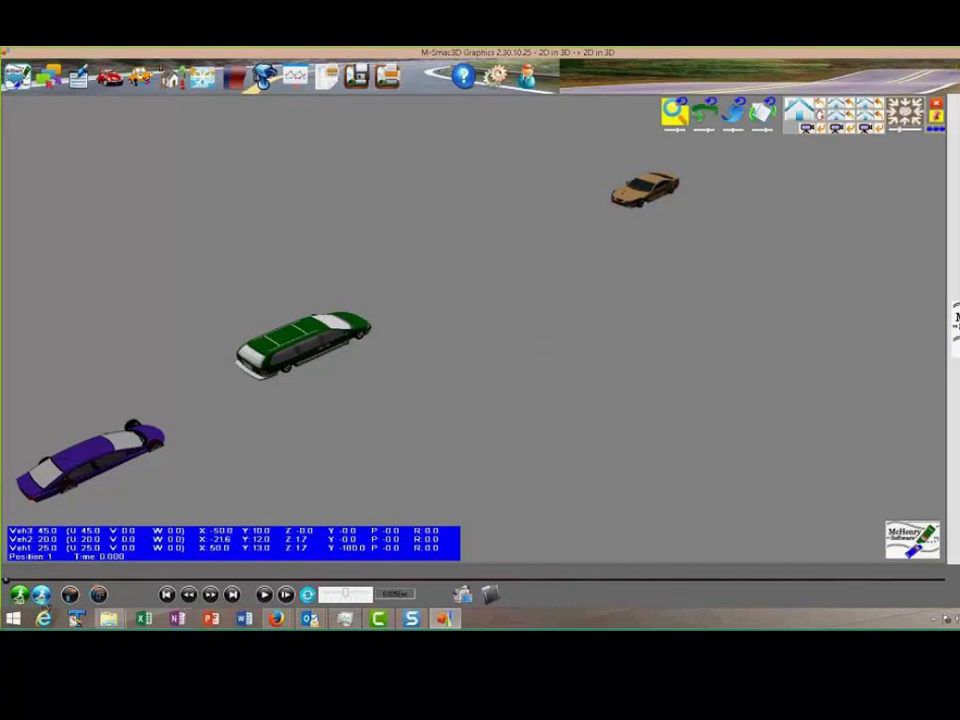
scroll(465, 256, up, 2)
scroll(280, 467, down, 2)
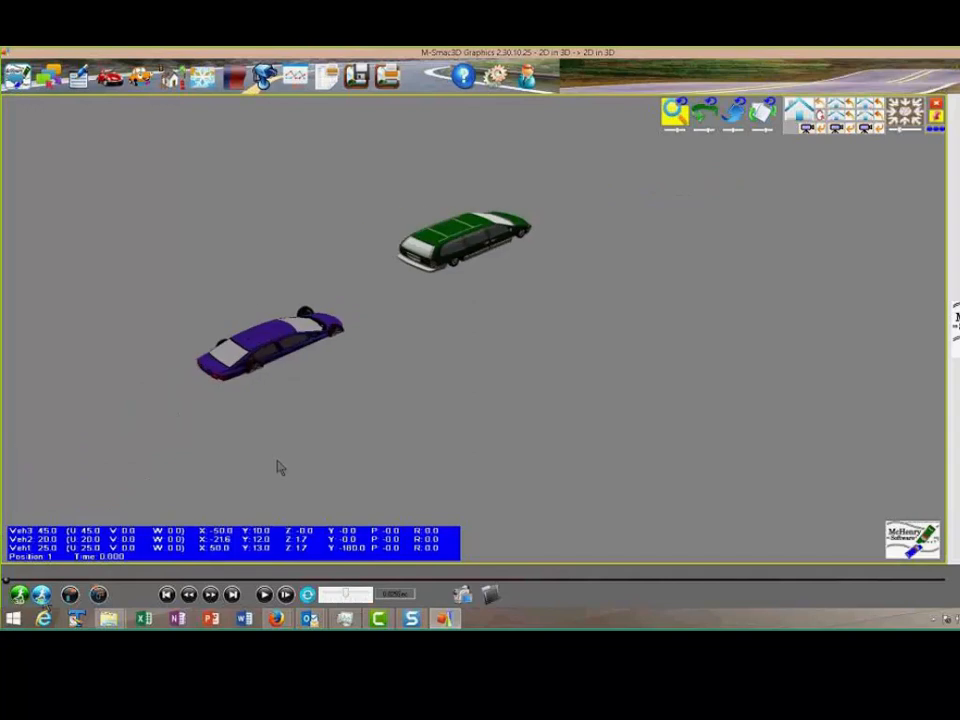
scroll(326, 336, up, 2)
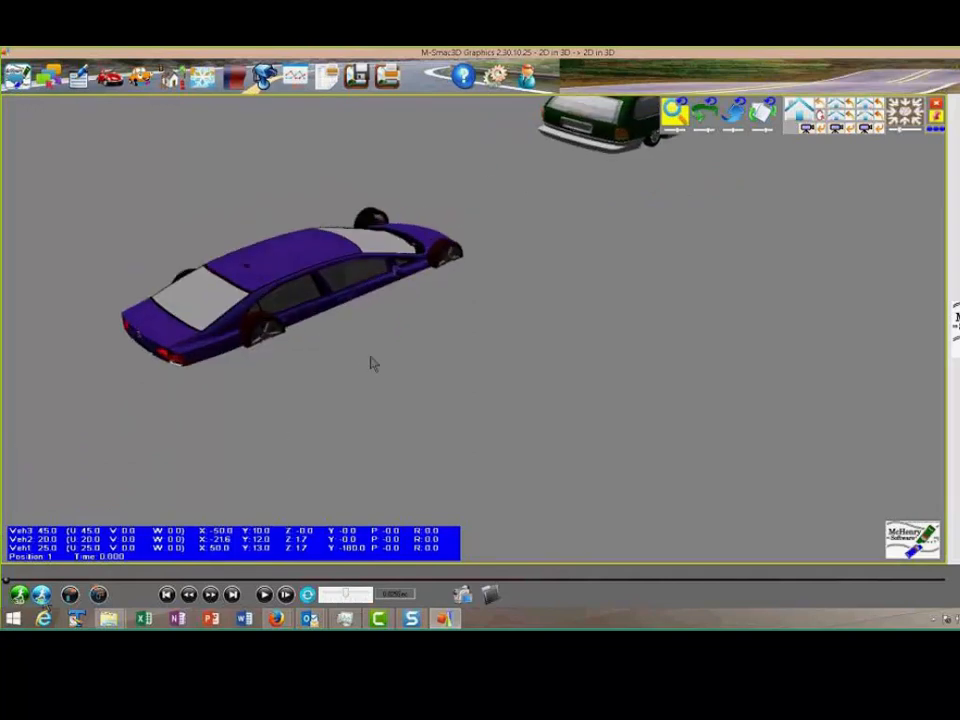
scroll(370, 364, up, 2)
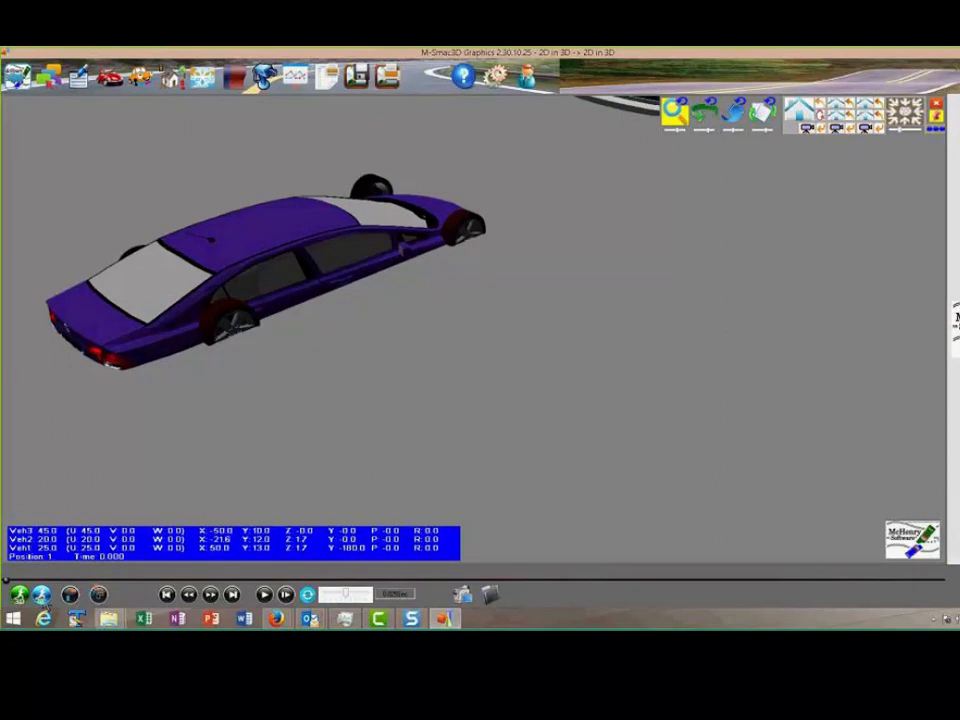
Switch to the project's input file in M-Edit3D and read the help page on card 81's bumper, CG and overall heights
click(44, 600)
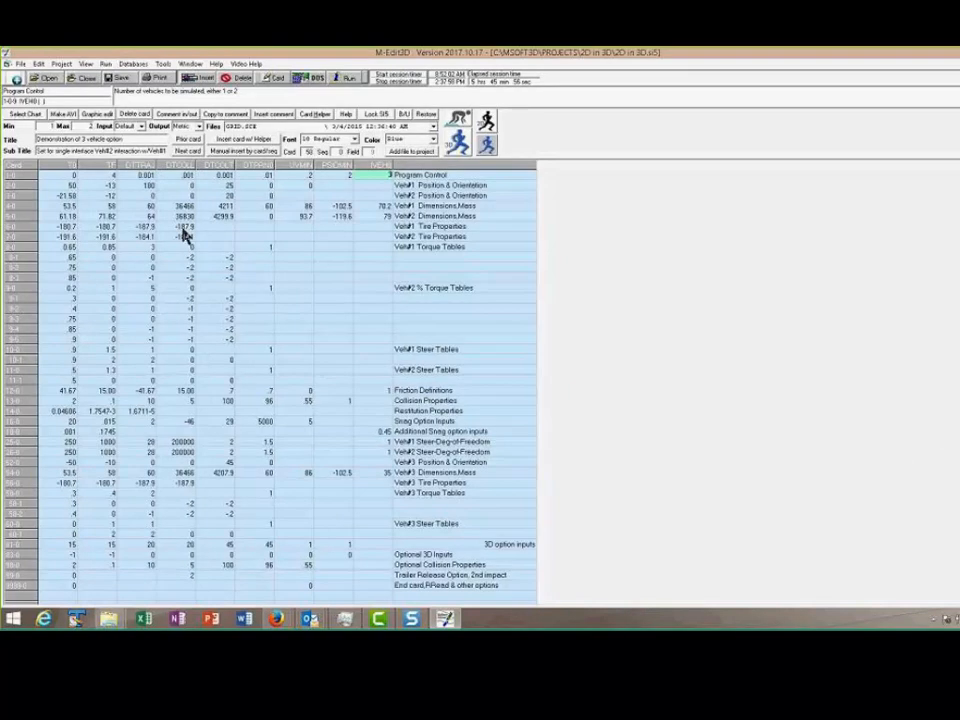
click(45, 544)
key(F1)
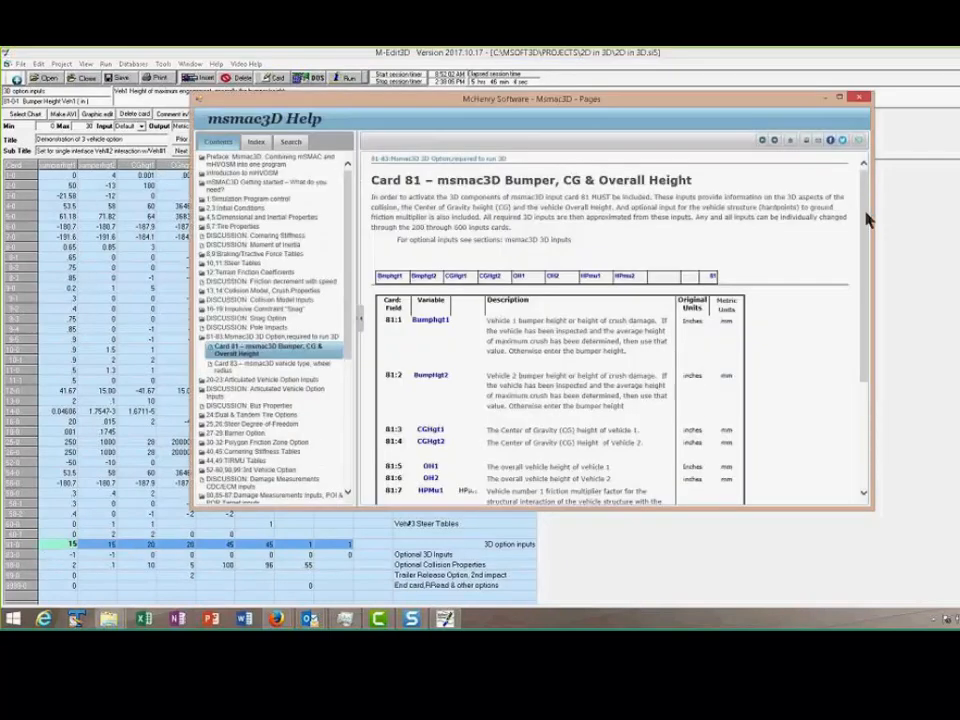
scroll(866, 220, down, 3)
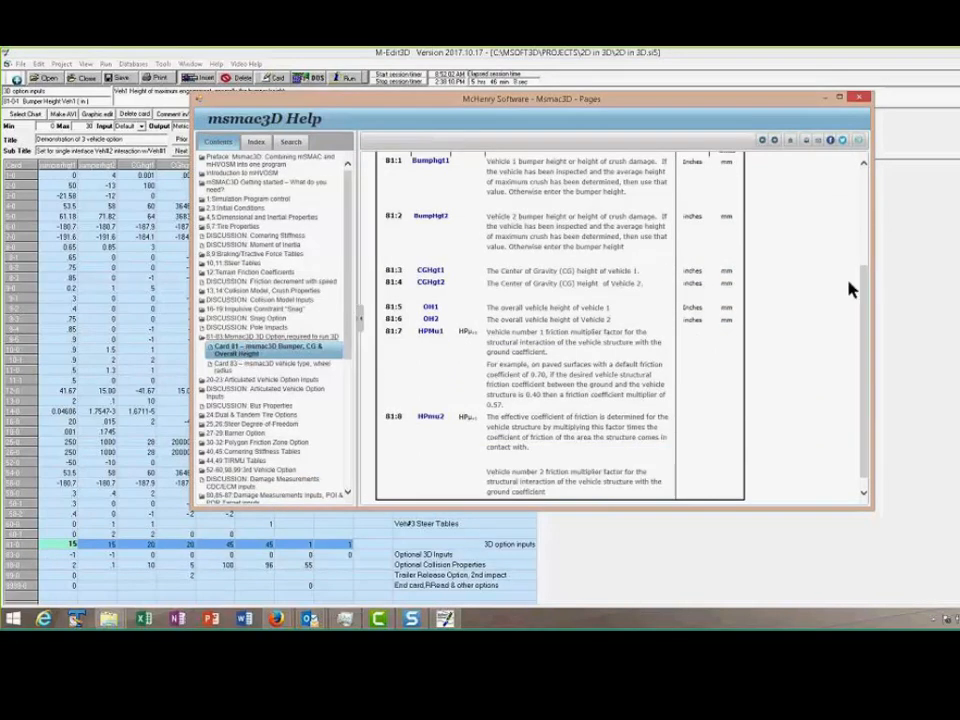
click(859, 98)
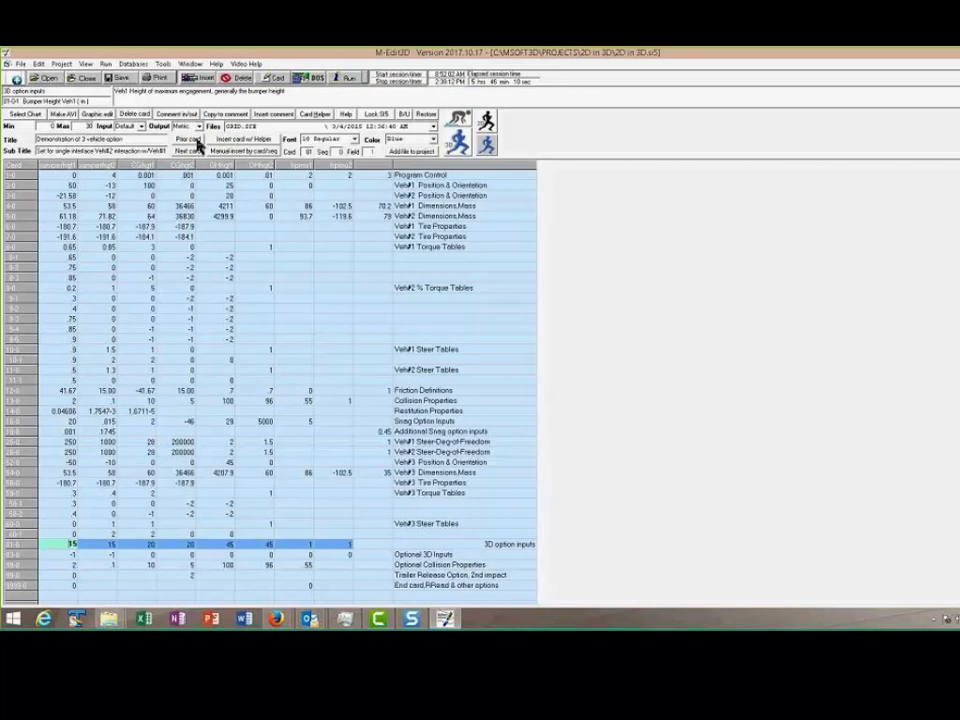
Insert card 81-1, the msmac3D 3D parameters for vehicles 3 and 4
click(223, 138)
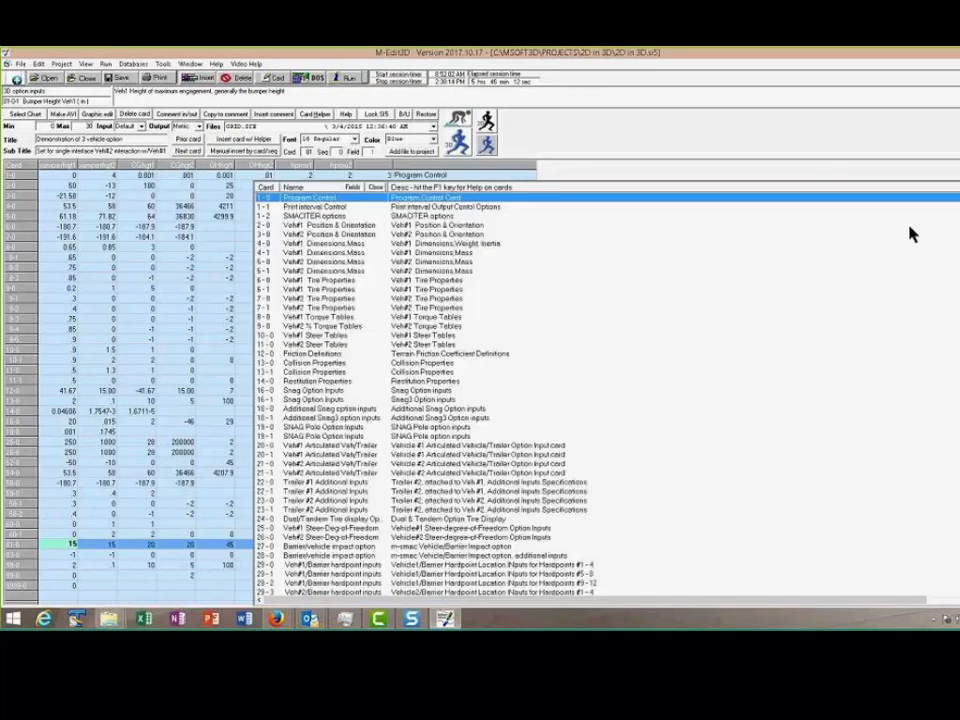
scroll(912, 234, down, 15)
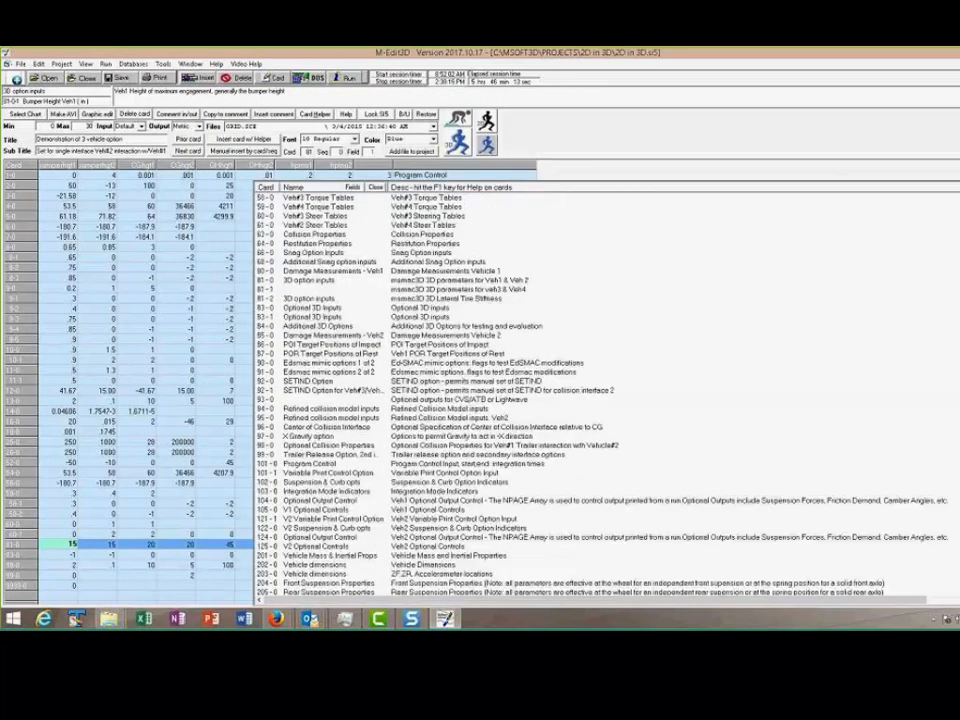
scroll(606, 395, down, 13)
scroll(606, 395, up, 15)
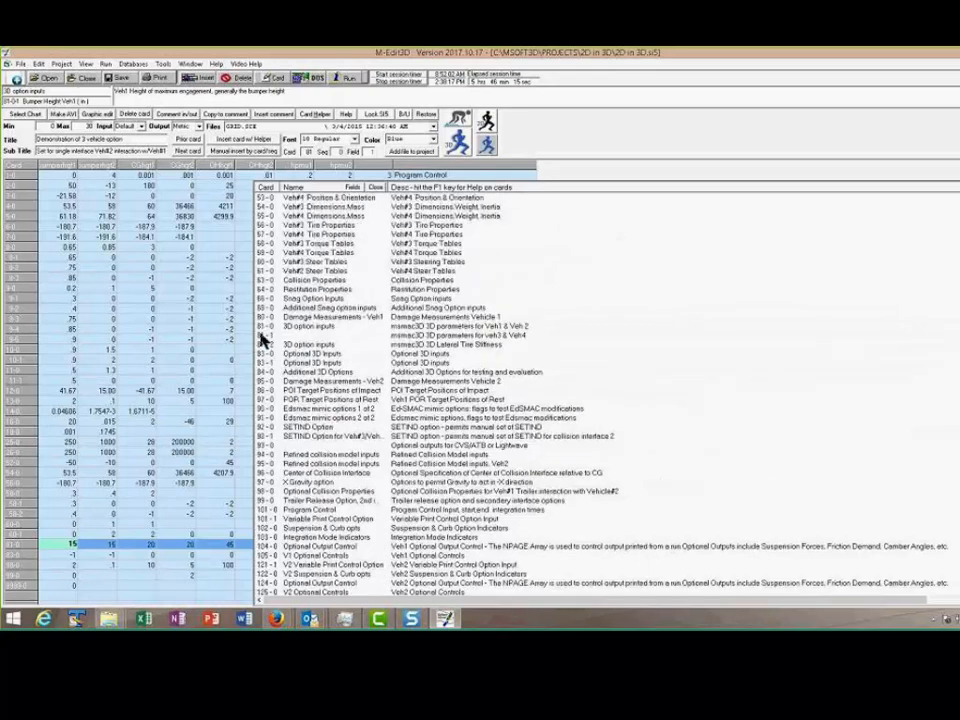
click(262, 336)
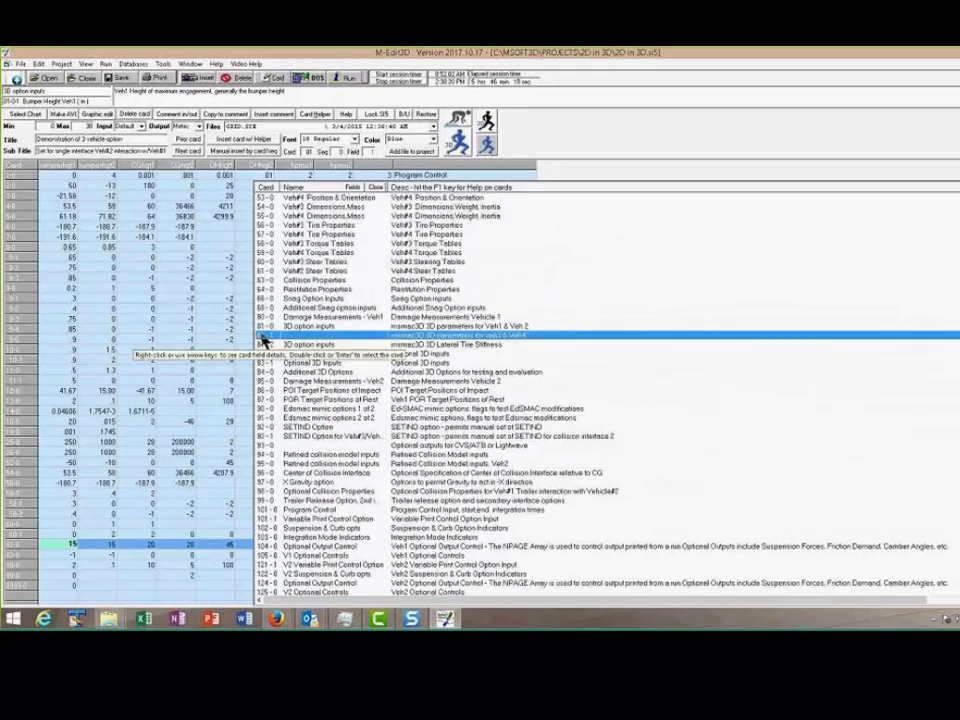
double_click(293, 336)
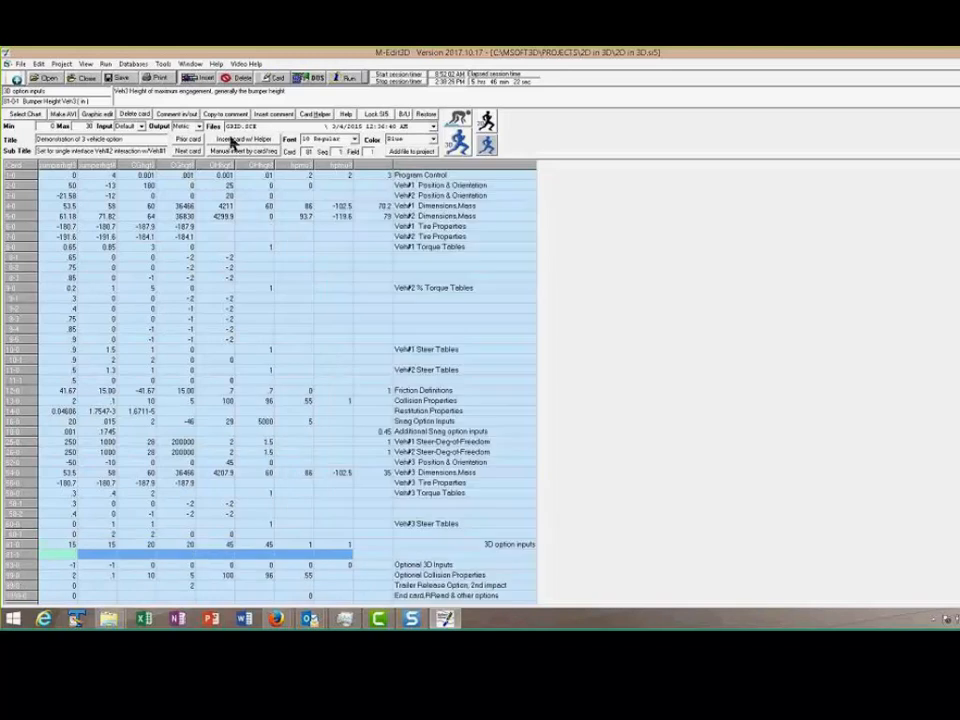
Insert card 83-1, Optional 3D Inputs, from the card list
click(242, 139)
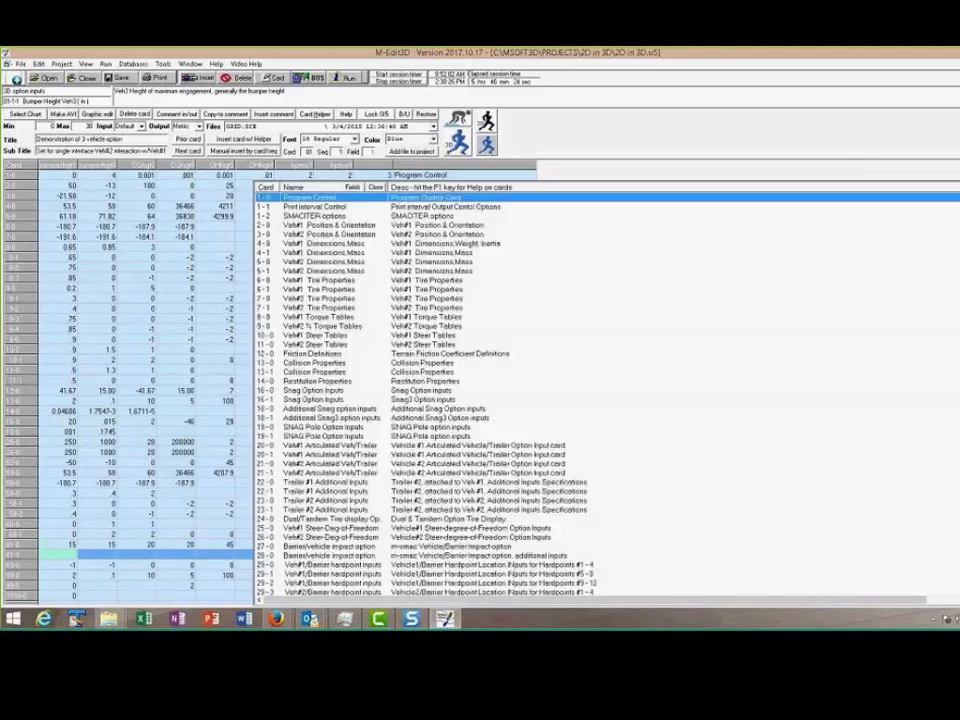
scroll(605, 395, down, 20)
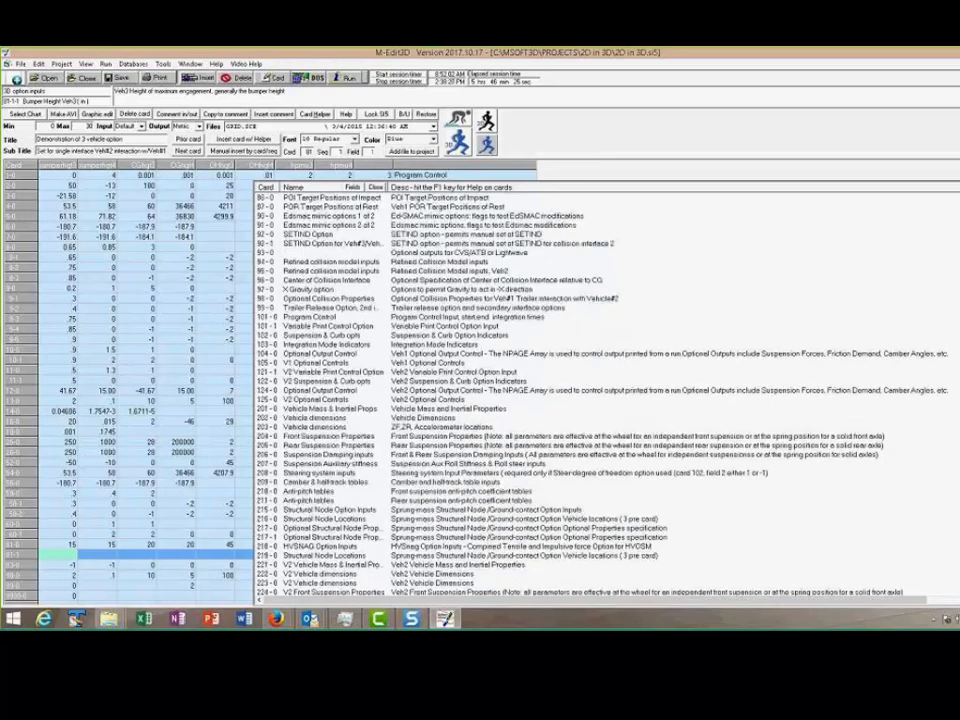
scroll(605, 395, up, 2)
click(264, 236)
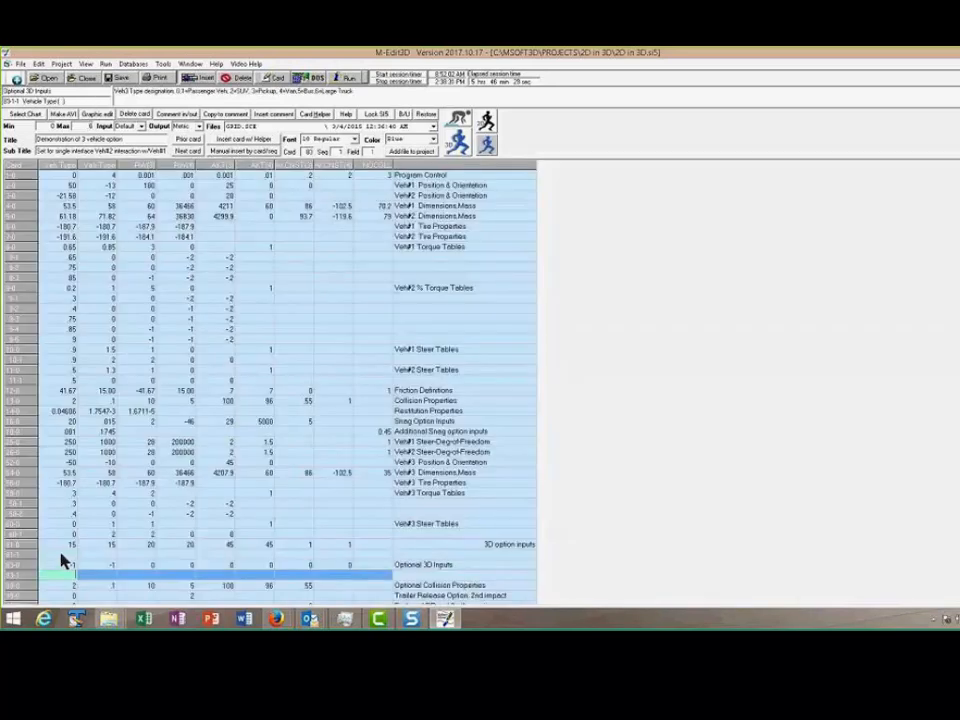
On card 81-1, set the bumper heights of vehicles 3 and 4 to 15
click(60, 554)
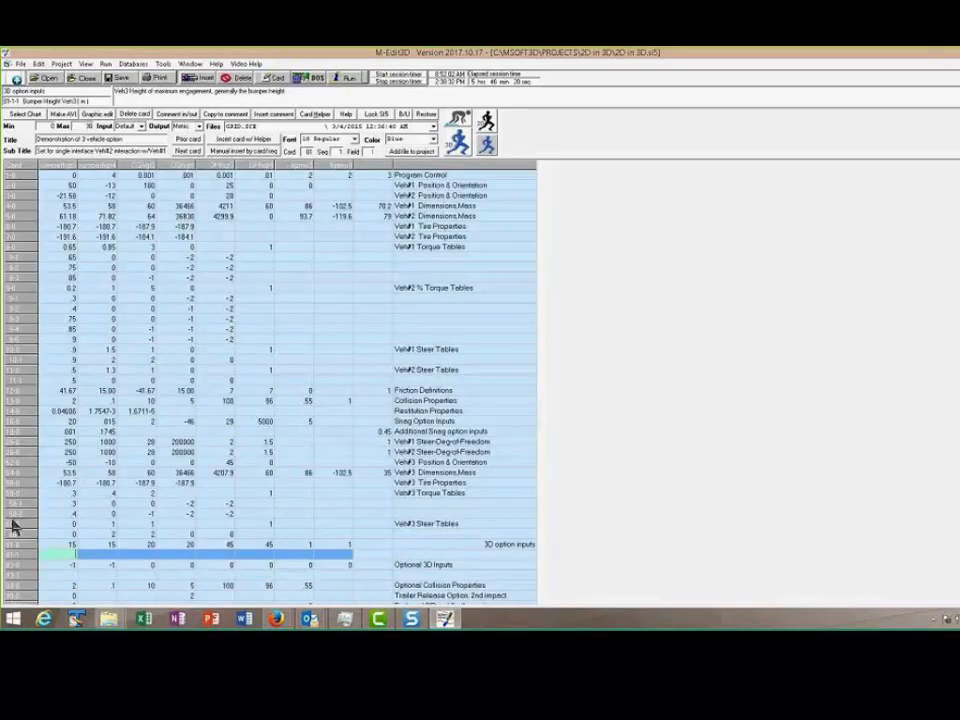
text(15)
key(Tab)
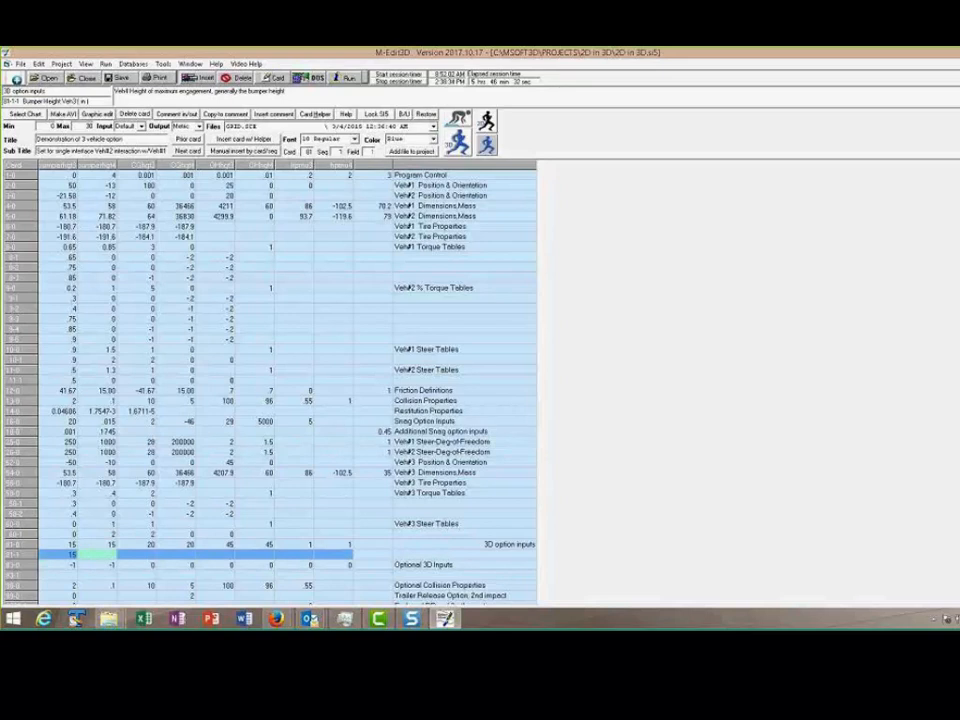
text(15)
key(Tab)
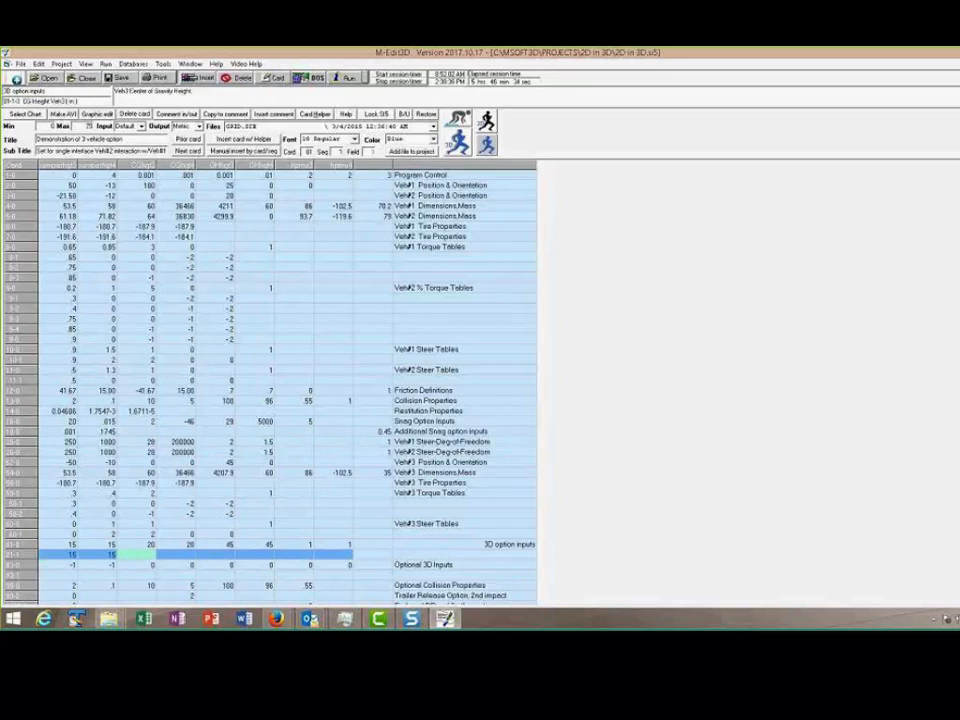
On card 81-1, set the CG heights of vehicles 3 and 4 to 20 and their overall heights to 45
text(20)
key(Tab)
text(4)
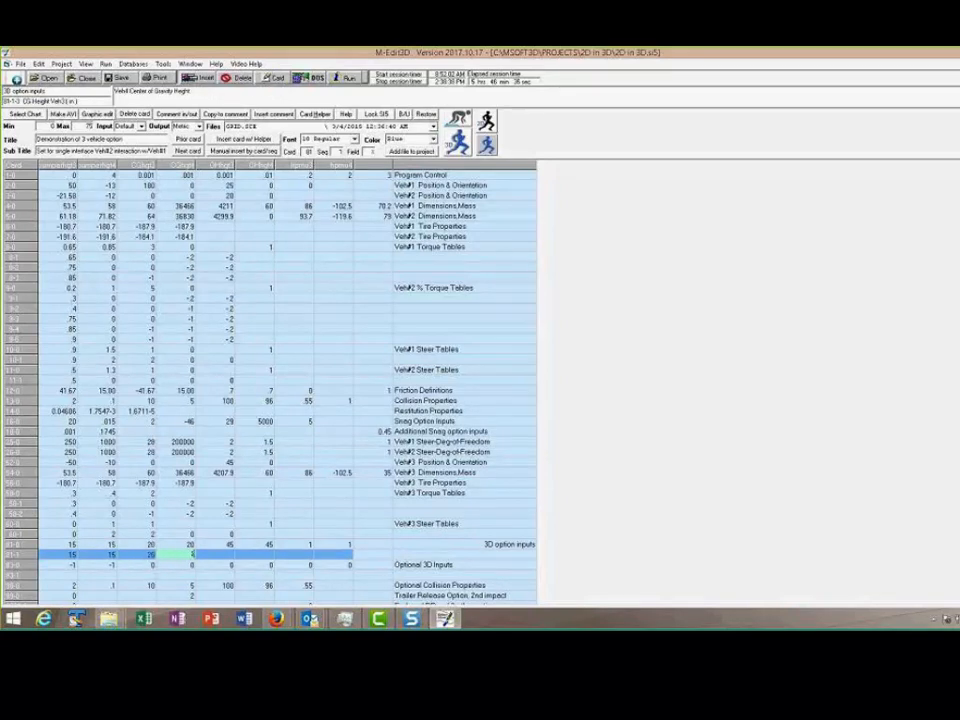
text(0)
key(Tab)
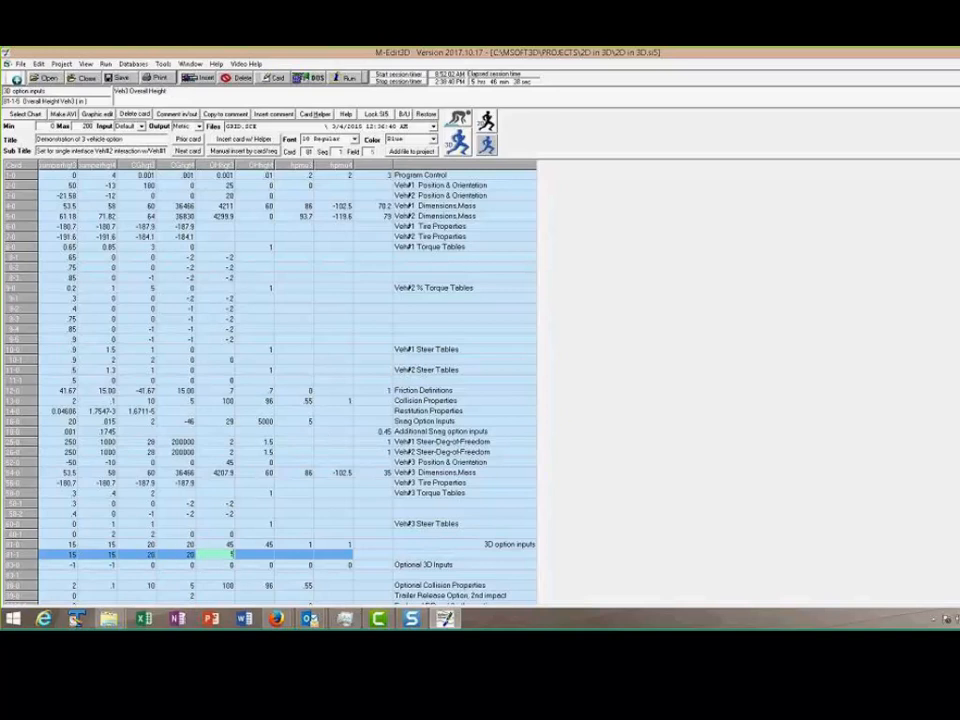
text(45)
key(Tab)
text(45)
key(Tab)
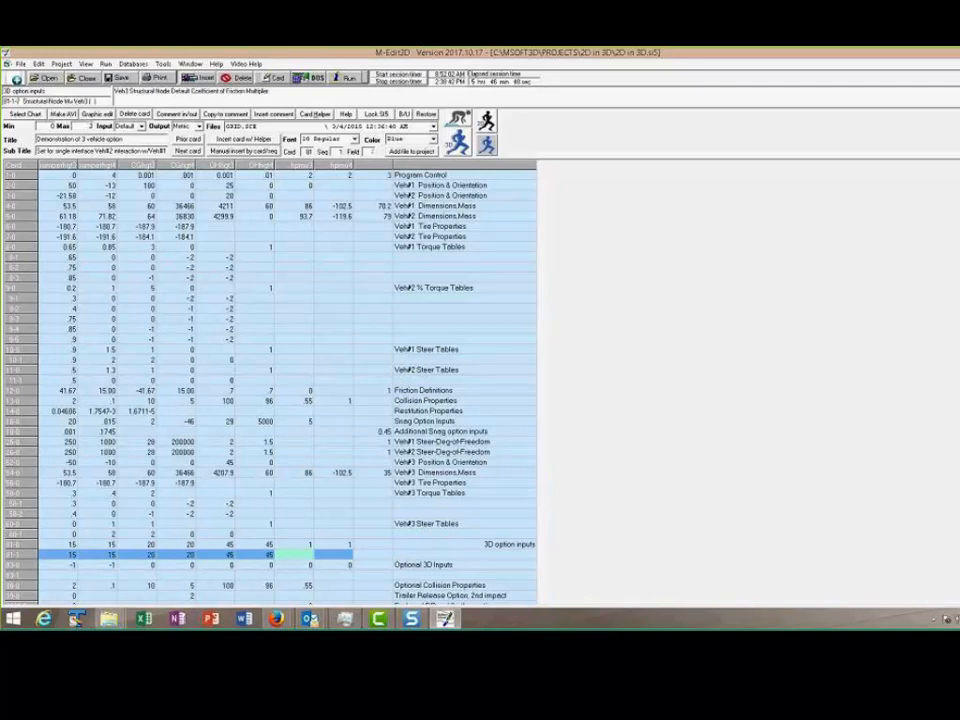
Set the structural node friction multipliers to 0 for all vehicles on cards 81-0 and 81-1
key(Up)
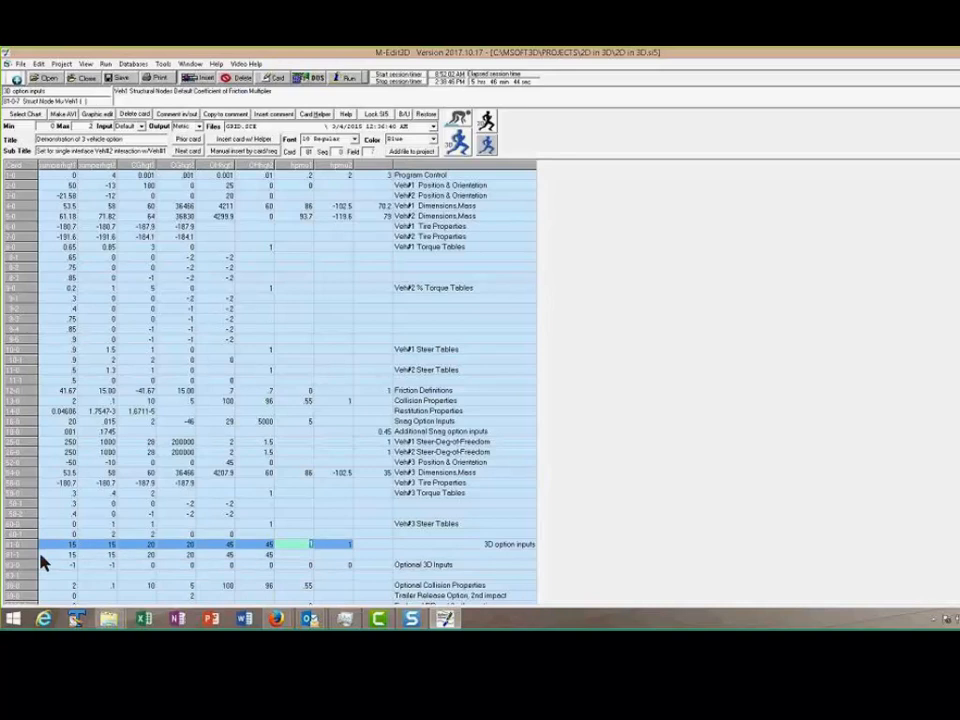
key(Tab)
text(0)
key(Down)
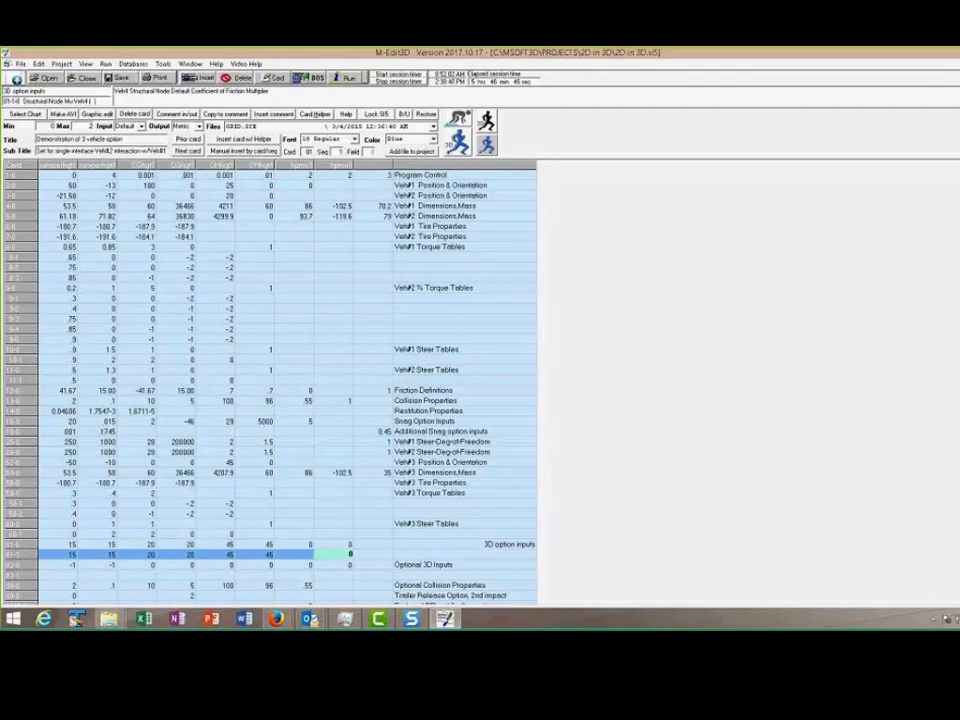
key(Left)
text(0)
key(Left)
key(Right)
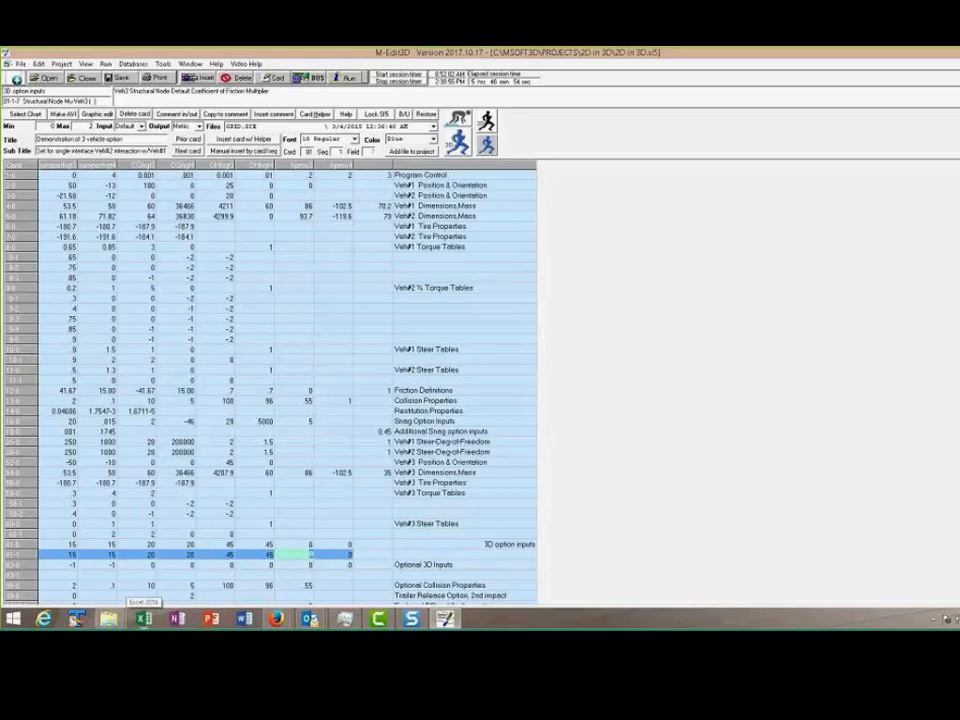
key(Up)
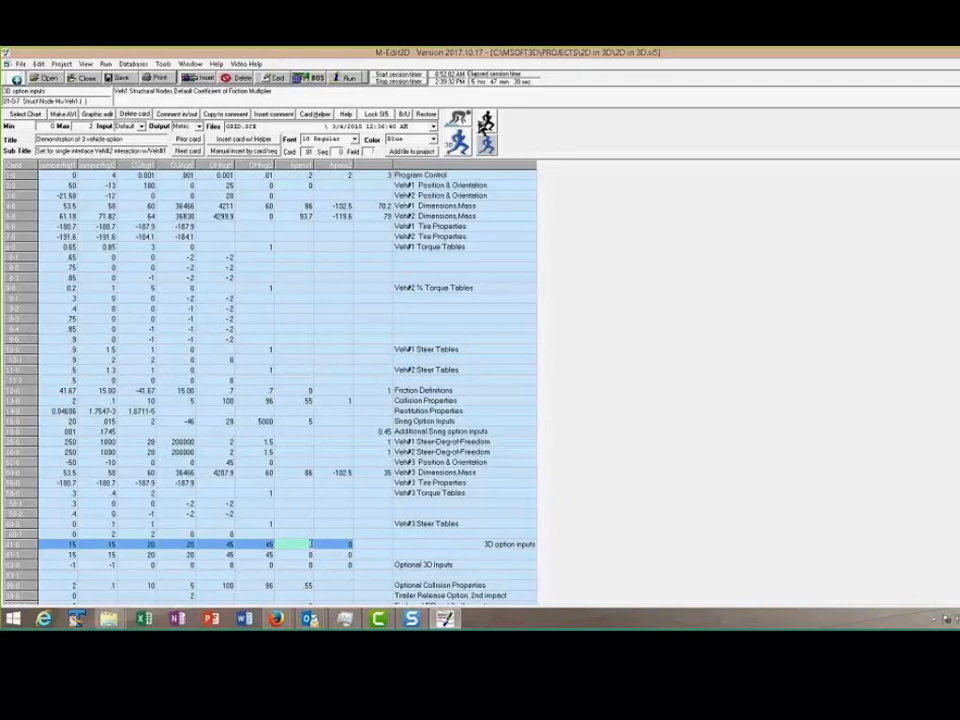
Run the project into M-Smac3D Graphics and load Right side T.png from the MSoft3D Images folder as the ground image
click(485, 127)
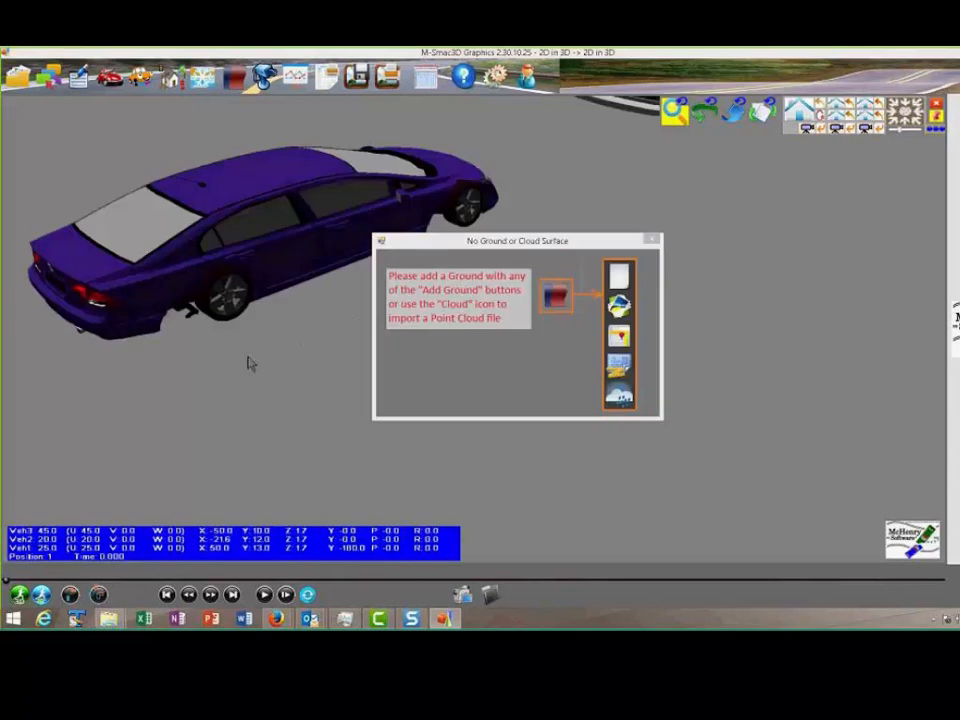
click(652, 240)
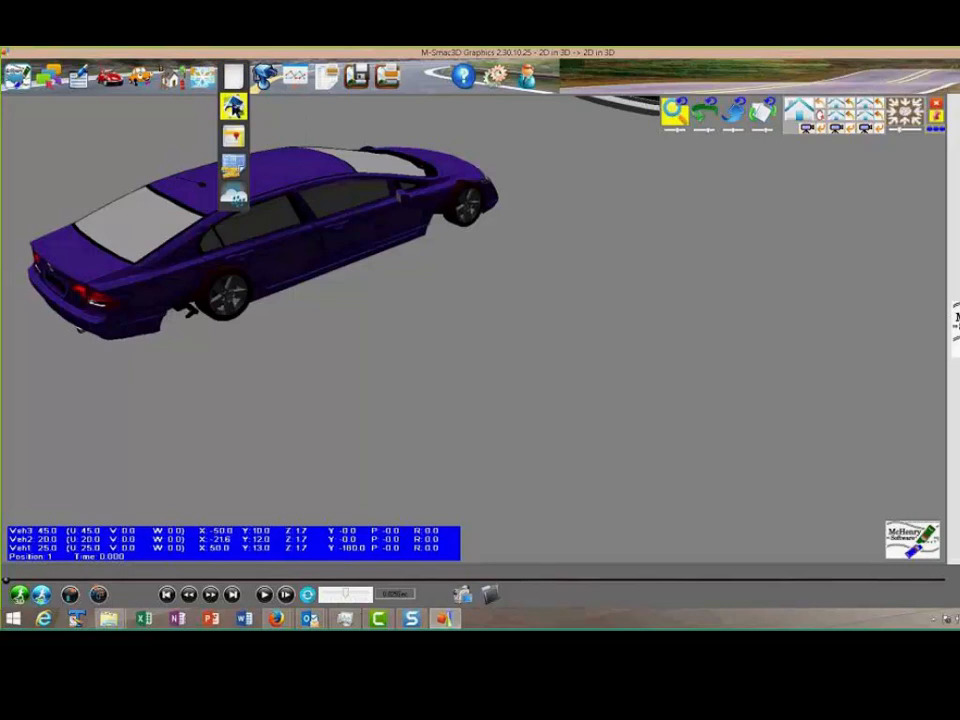
click(233, 105)
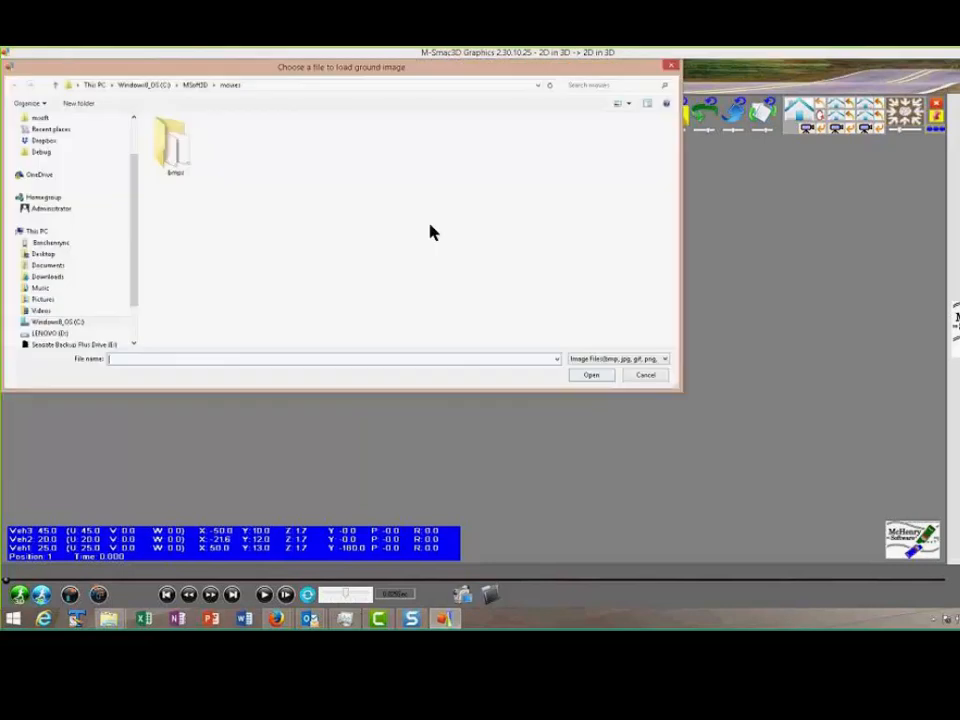
click(195, 85)
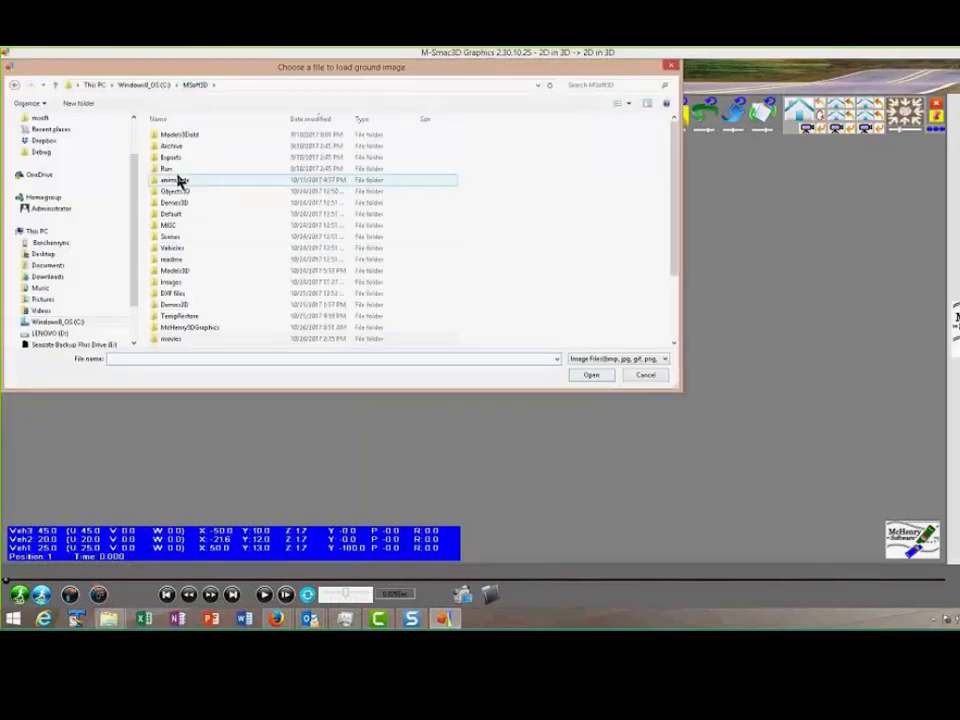
double_click(195, 285)
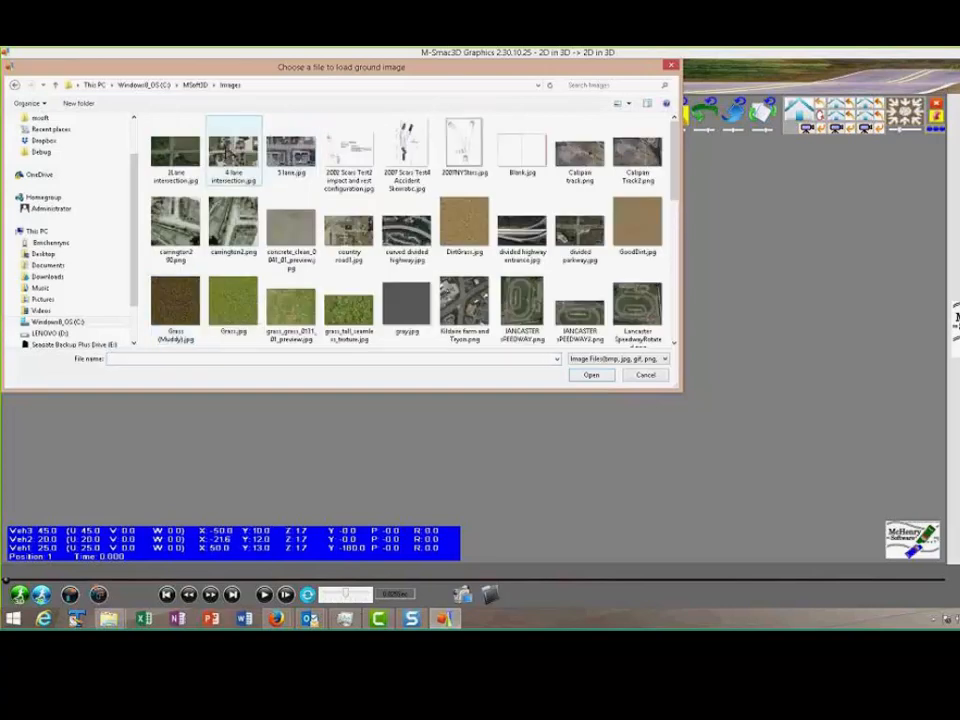
scroll(461, 248, down, 5)
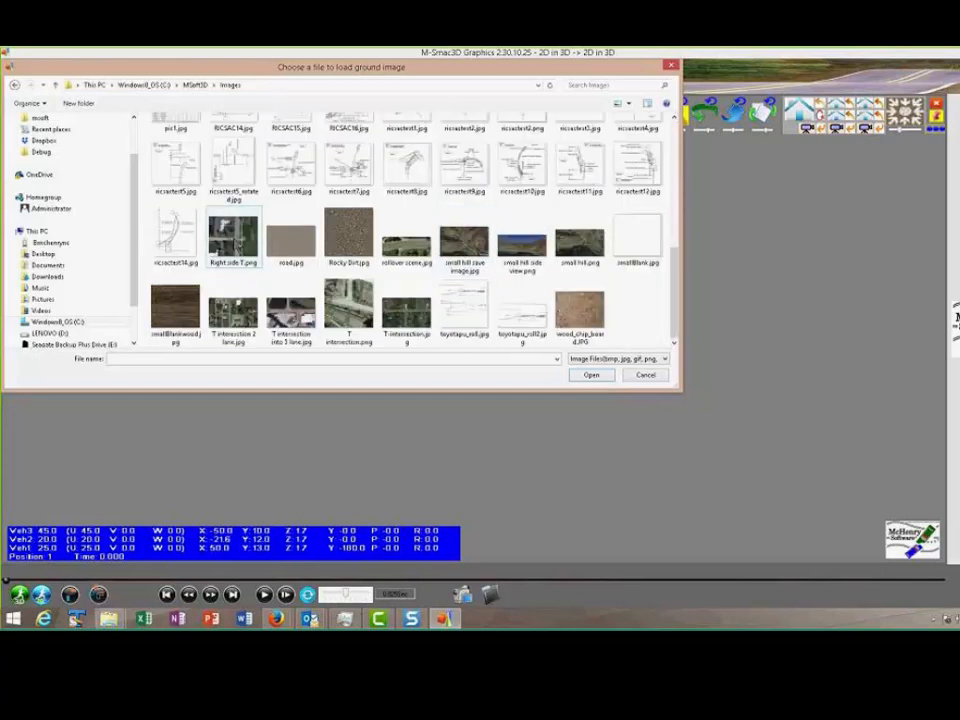
click(233, 237)
click(589, 375)
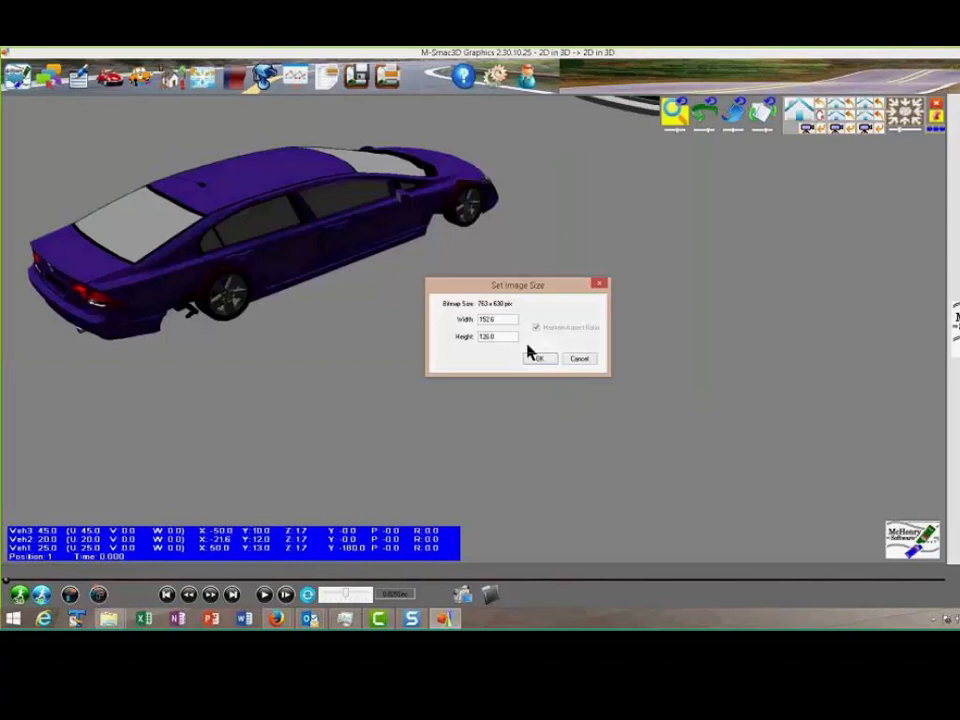
Set the ground image's width to 753 with the aspect ratio maintained and place it in the scene
drag(498, 323, 431, 326)
text(753)
click(539, 358)
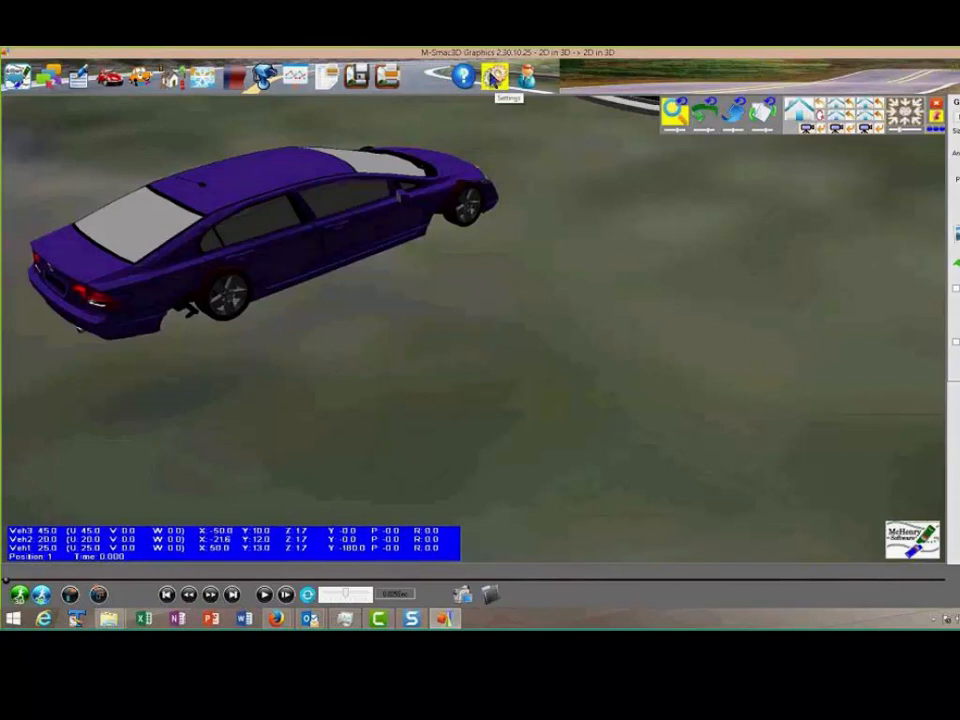
Check the image size limit for ground images in the program settings
click(494, 78)
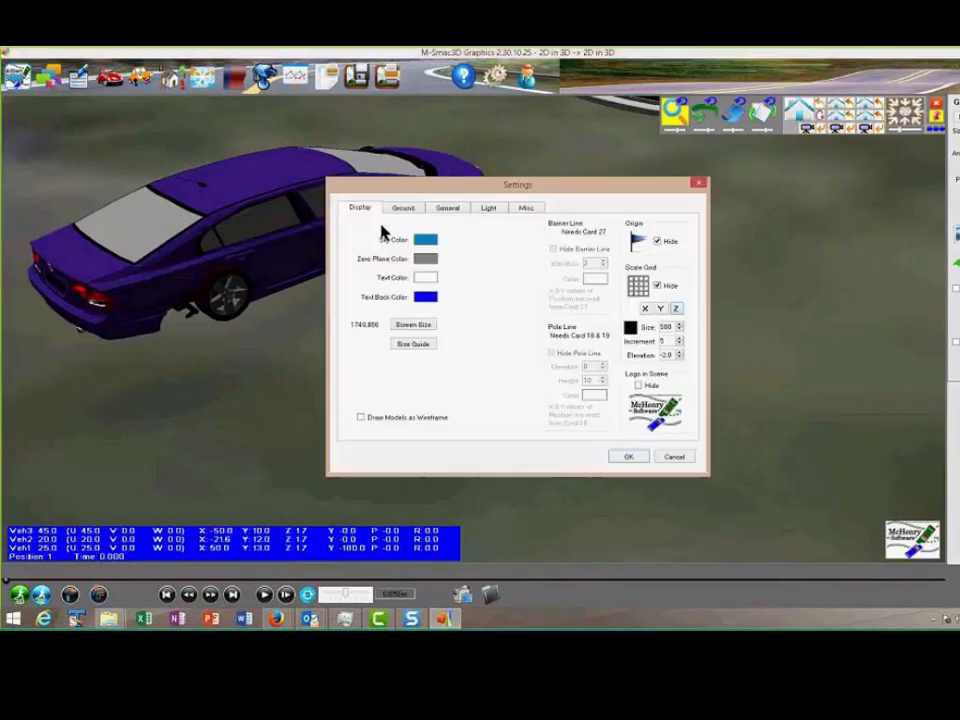
click(399, 208)
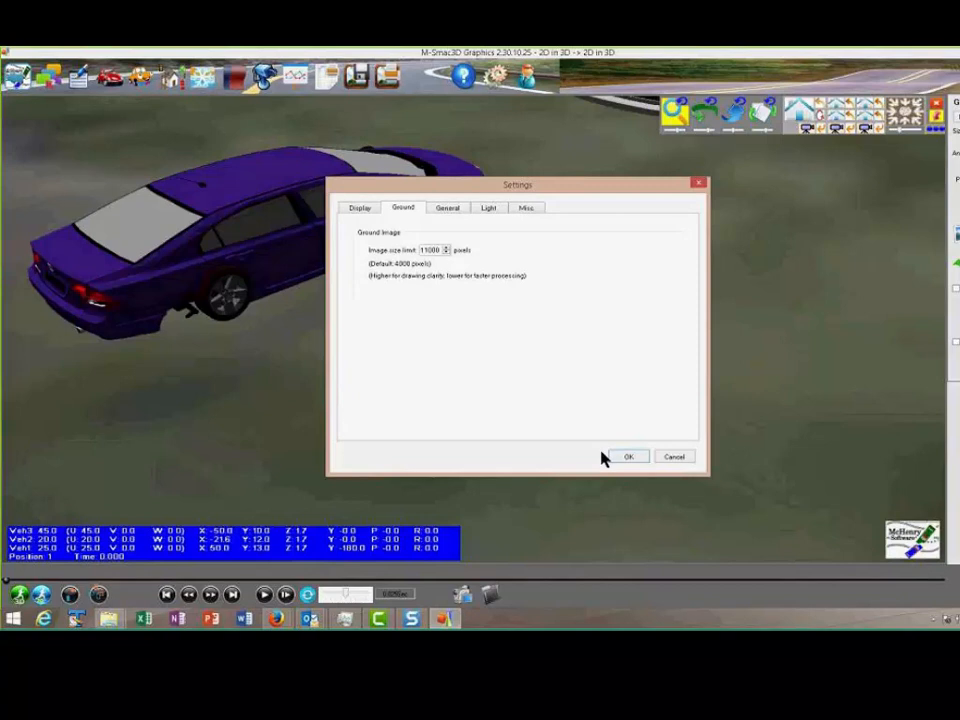
click(624, 459)
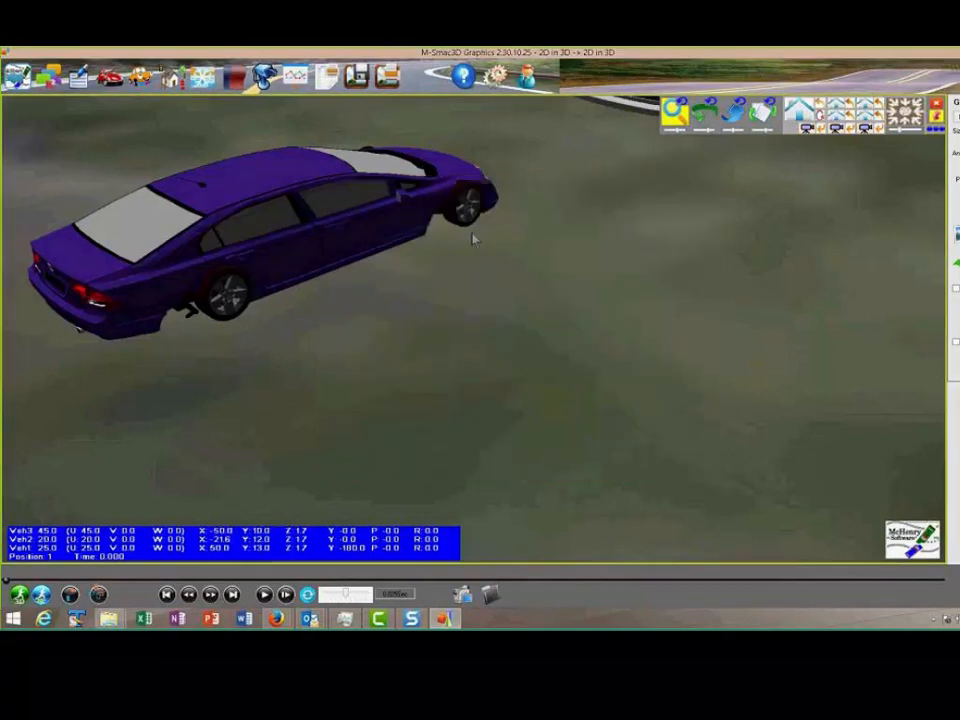
Rotate the ground image so its main road runs parallel to the vehicles' direction of travel
drag(481, 221, 388, 286)
scroll(389, 284, down, 4)
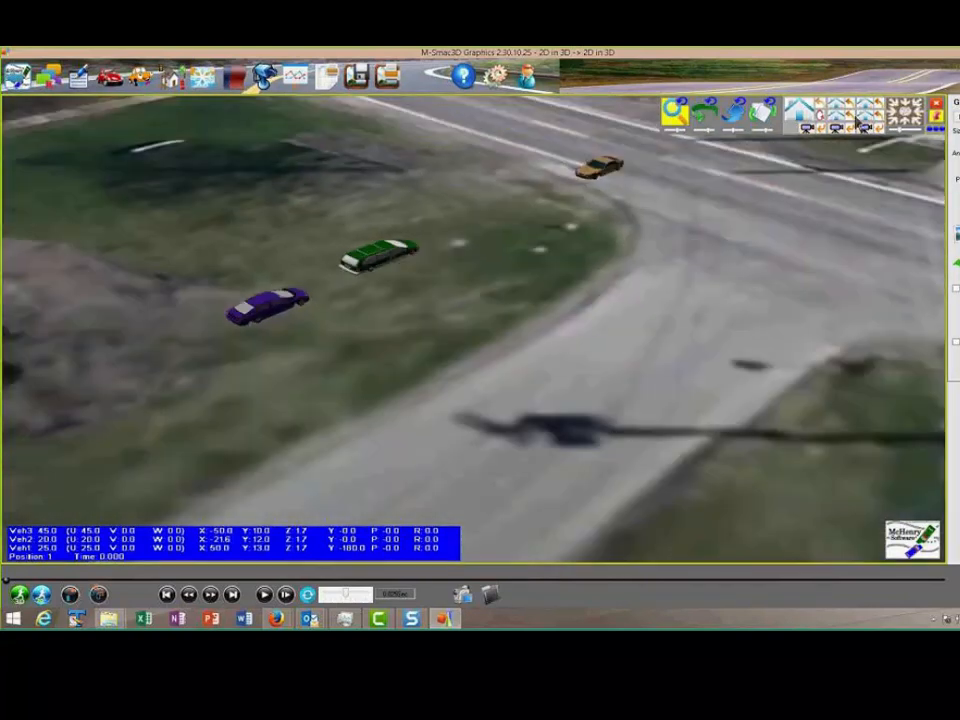
click(800, 114)
scroll(646, 226, down, 5)
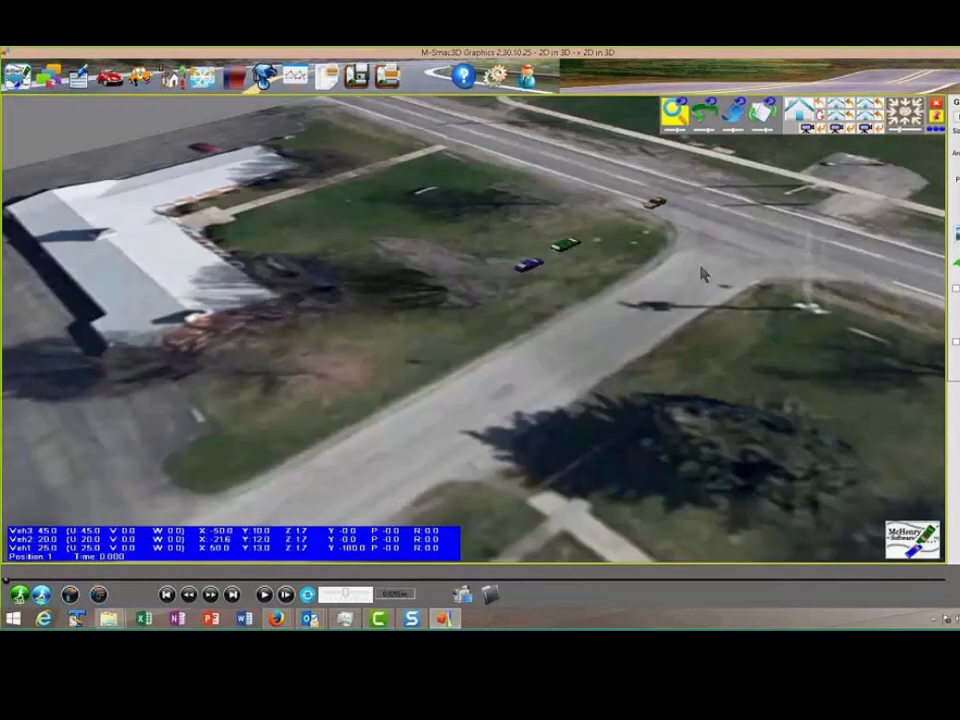
scroll(660, 288, up, 4)
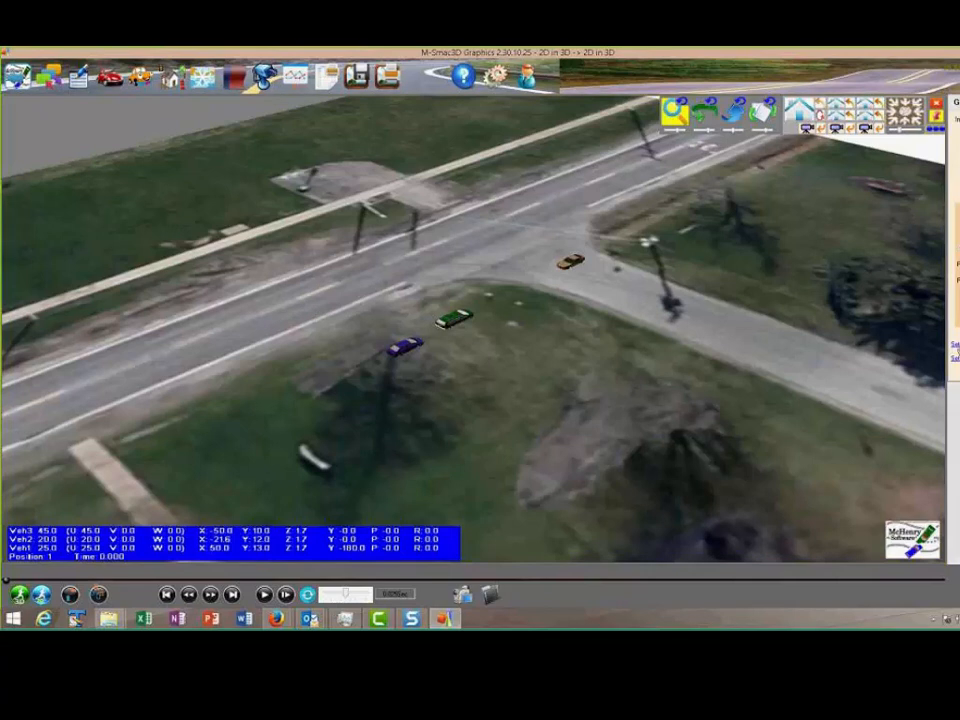
Scale the ground image using two points picked on the main road's opposite edge lines and the real distance between them
click(957, 346)
scroll(570, 298, up, 6)
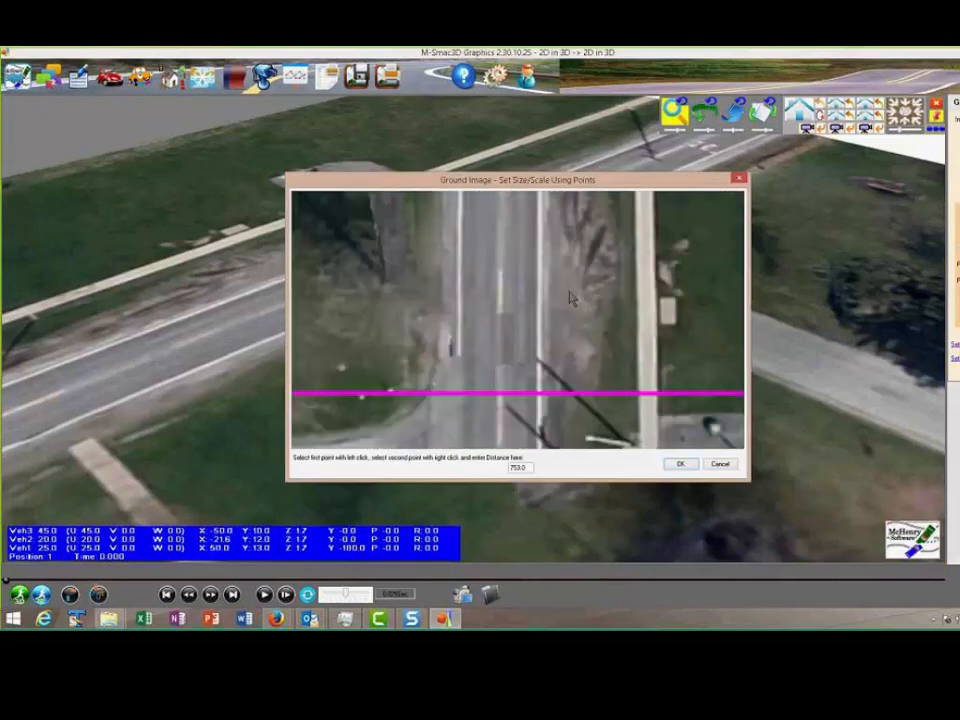
scroll(570, 298, up, 2)
click(435, 301)
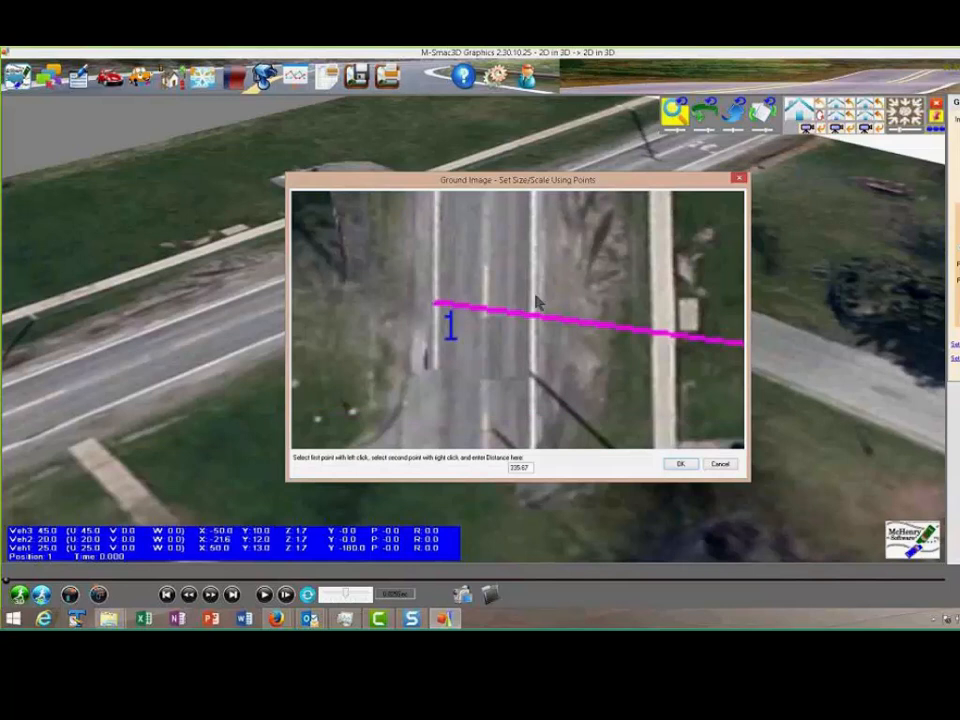
right_click(535, 301)
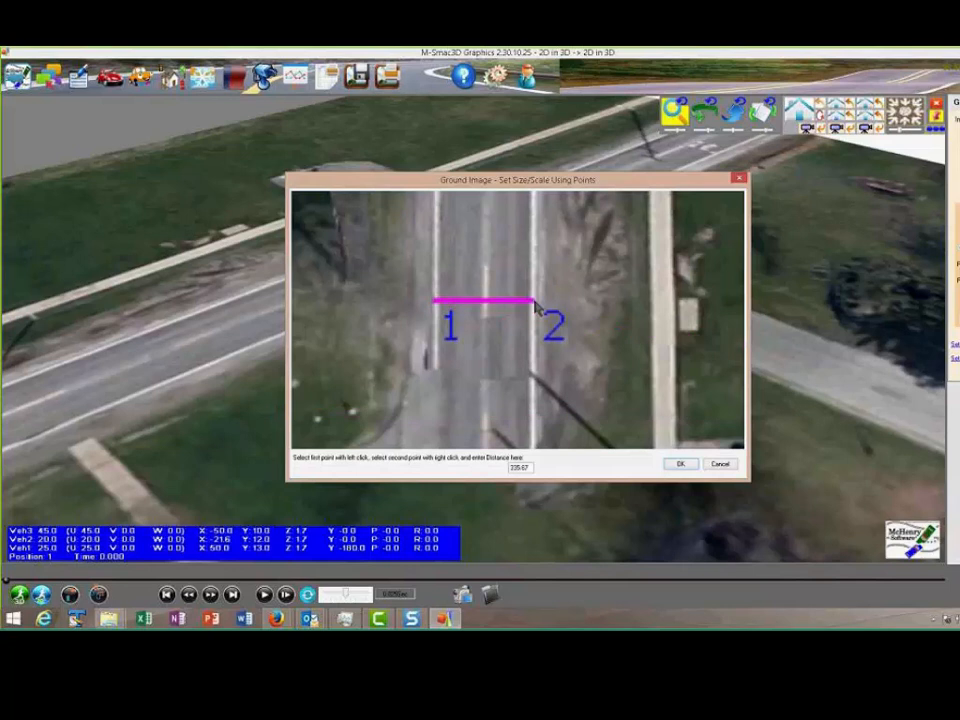
text(40.46)
double_click(517, 467)
click(678, 464)
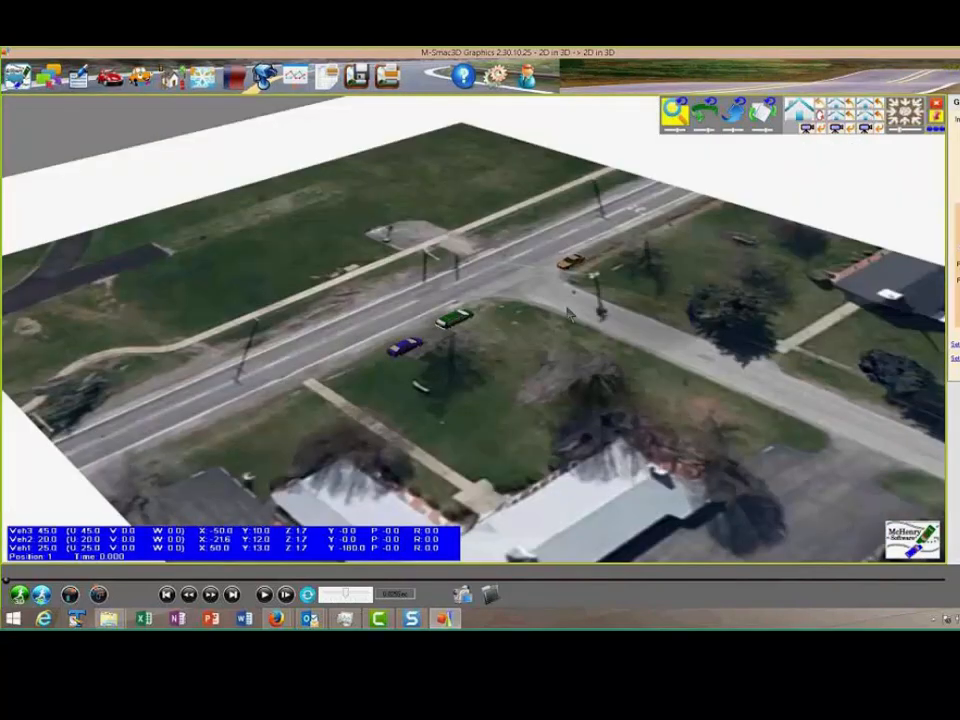
Shift the ground image in the top view so all three vehicles sit in the main road's lanes
scroll(570, 314, up, 5)
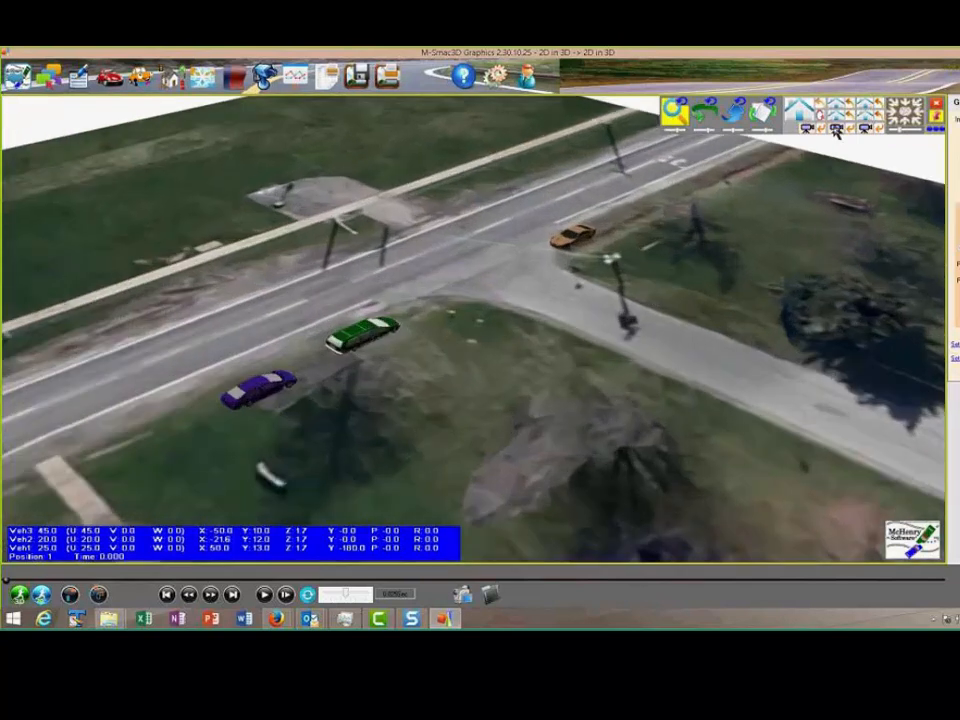
click(904, 114)
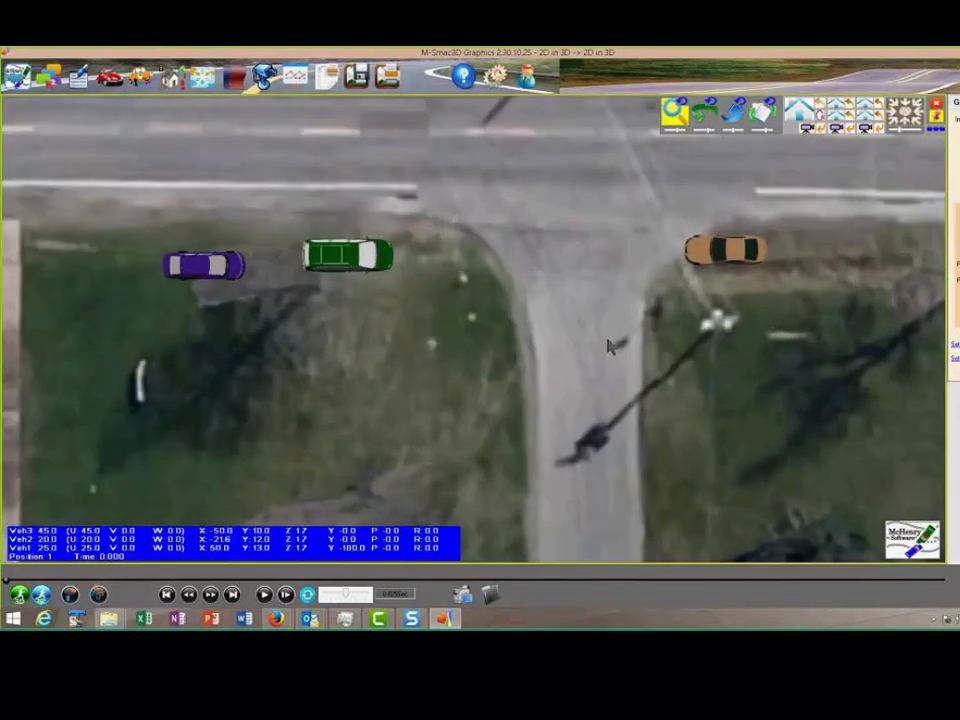
scroll(616, 338, down, 1)
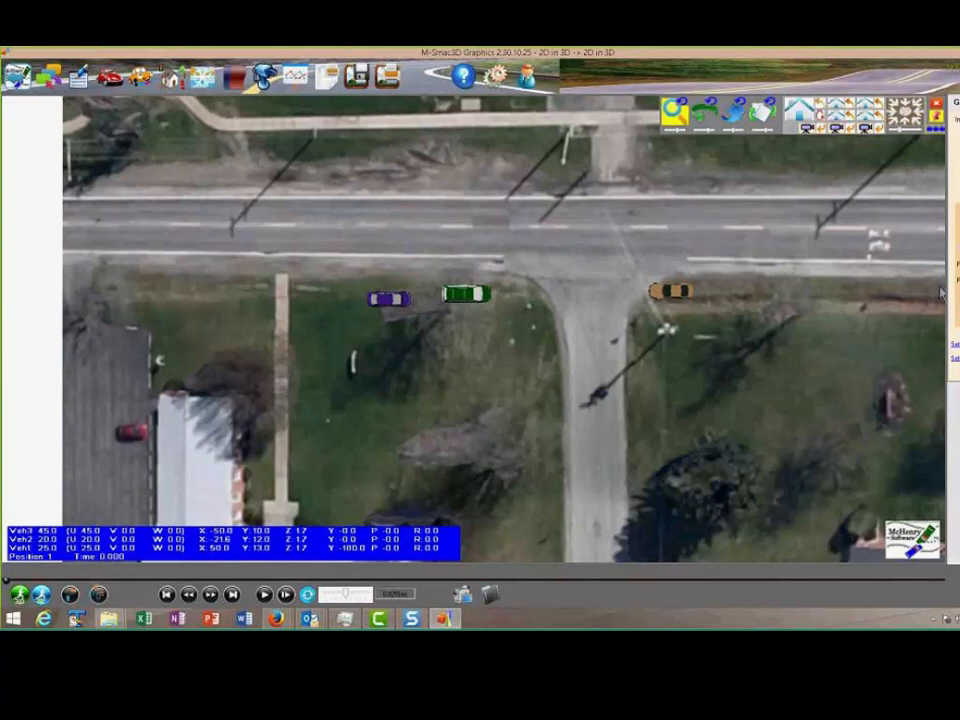
click(957, 280)
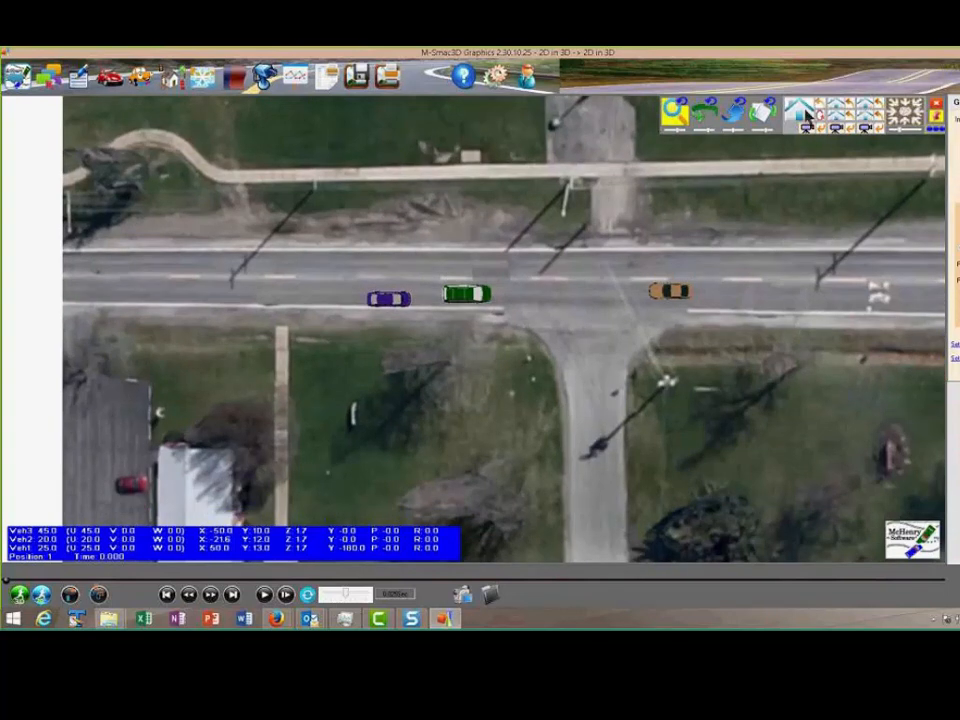
Assign the 2010 Ford Mustang 2DR Convertible RWD/V6 Premium specification from the vehicle database to the orange vehicle
click(805, 115)
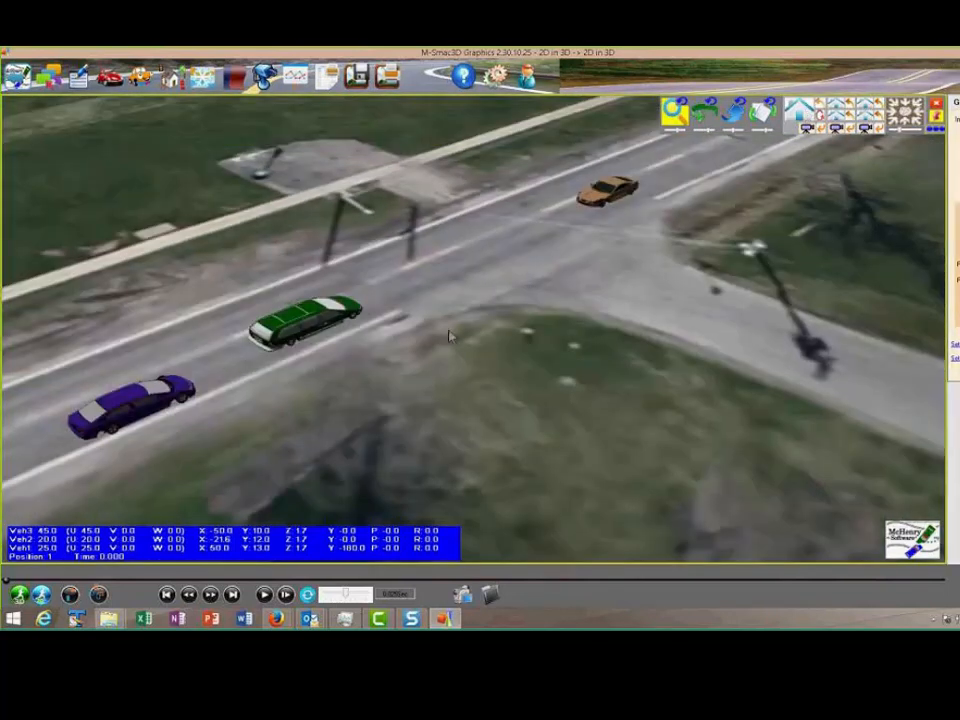
click(604, 192)
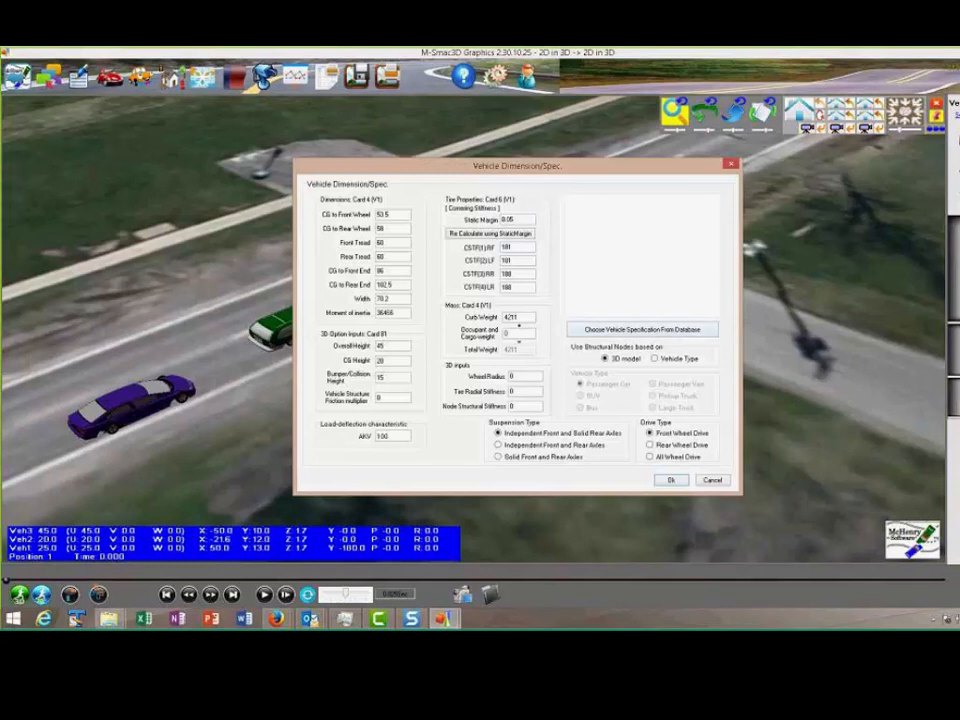
click(600, 329)
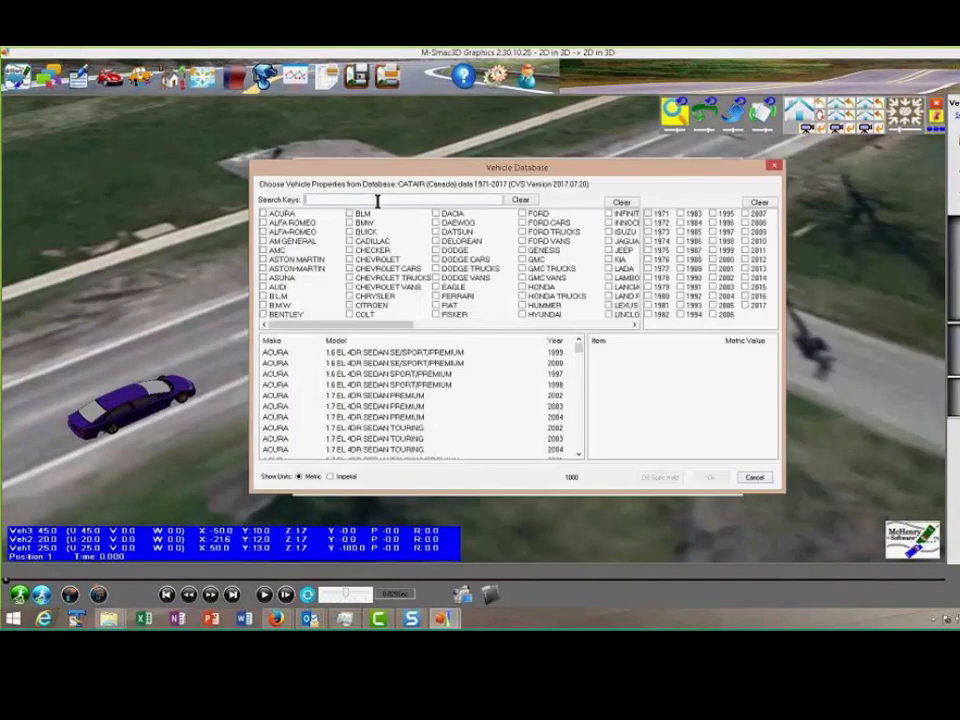
text(mustag)
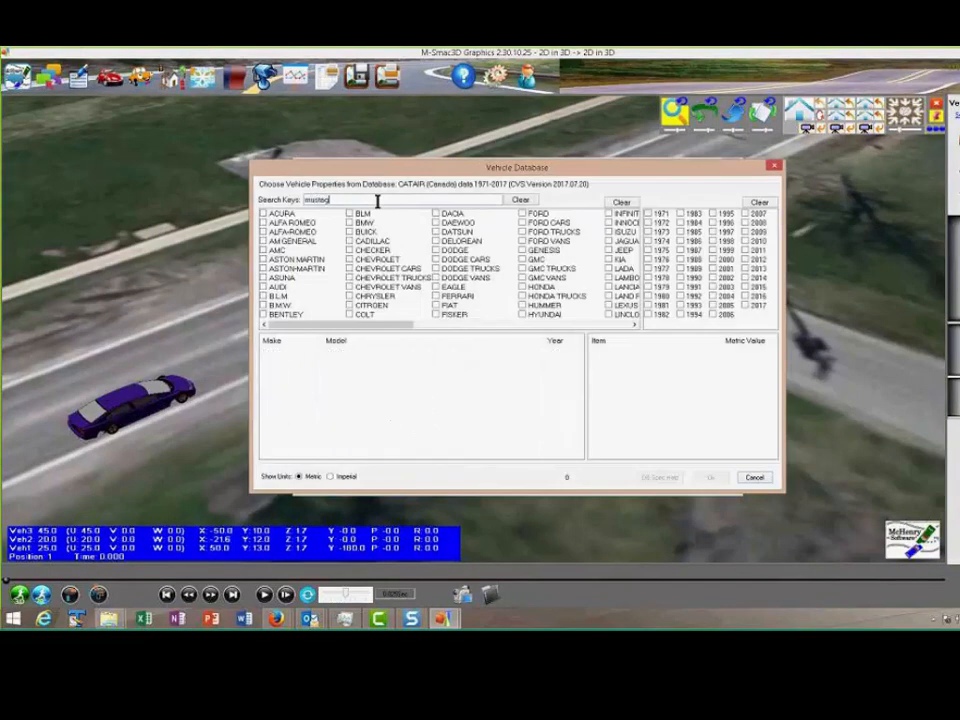
key(BackSpace)
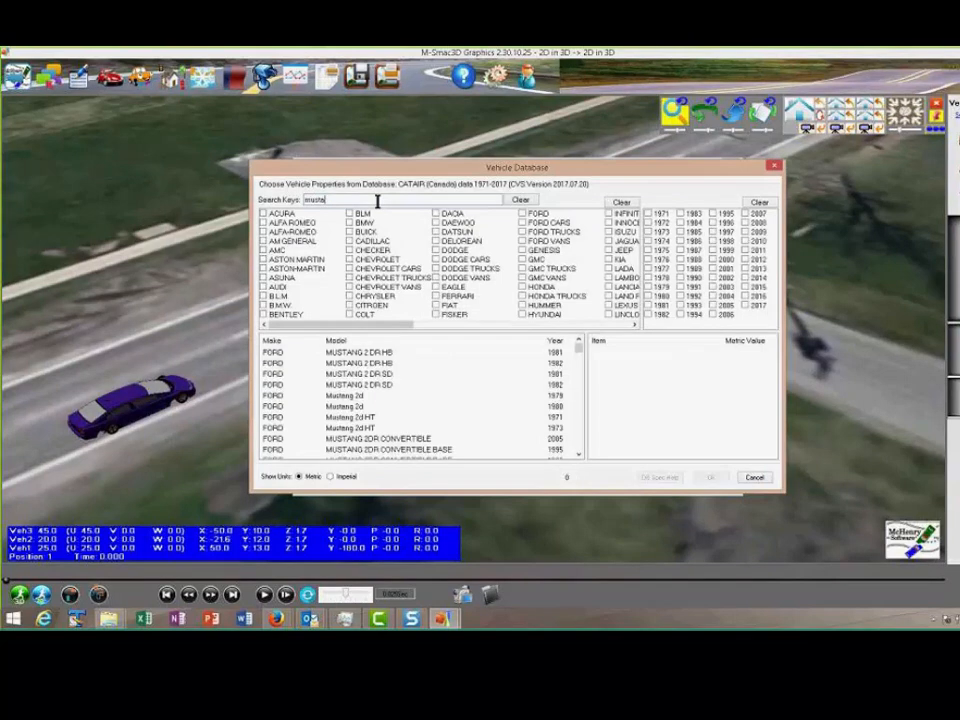
text(ng)
drag(577, 347, 580, 372)
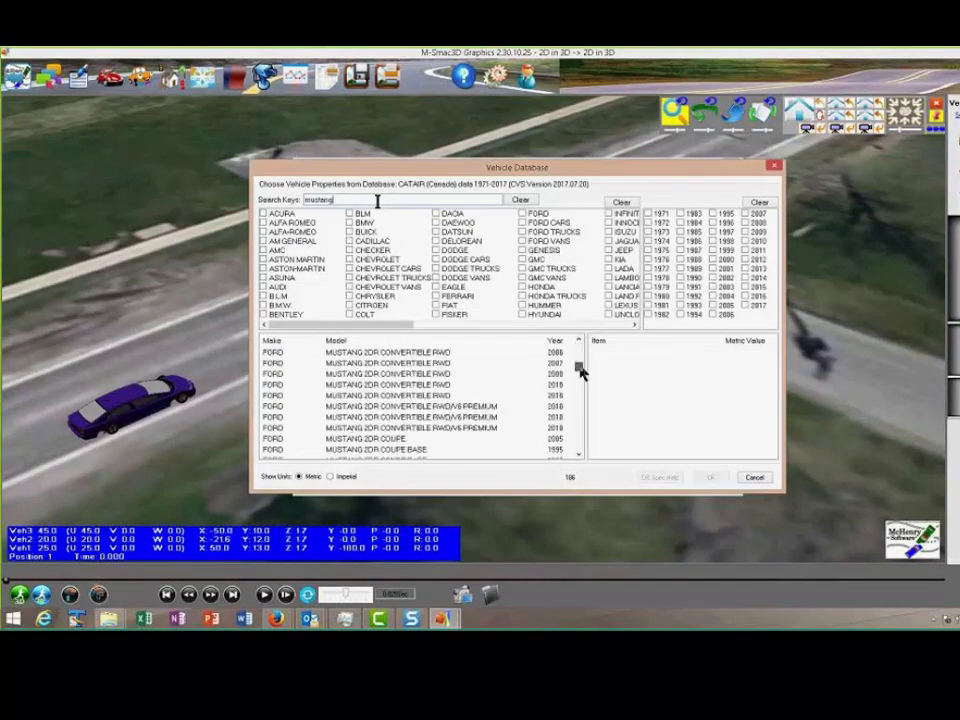
click(555, 428)
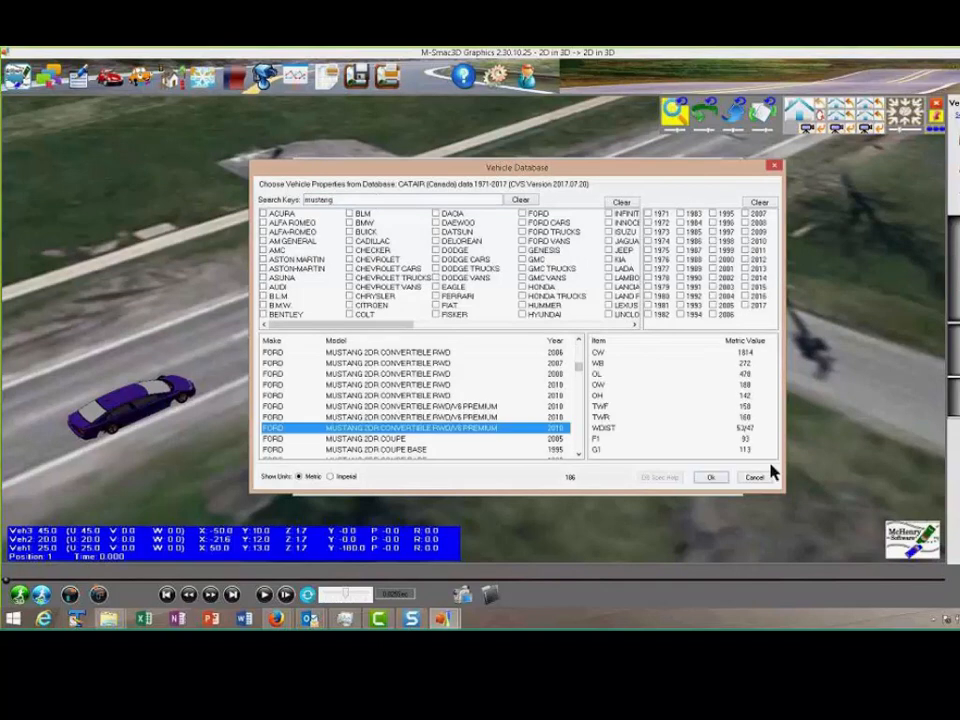
click(711, 478)
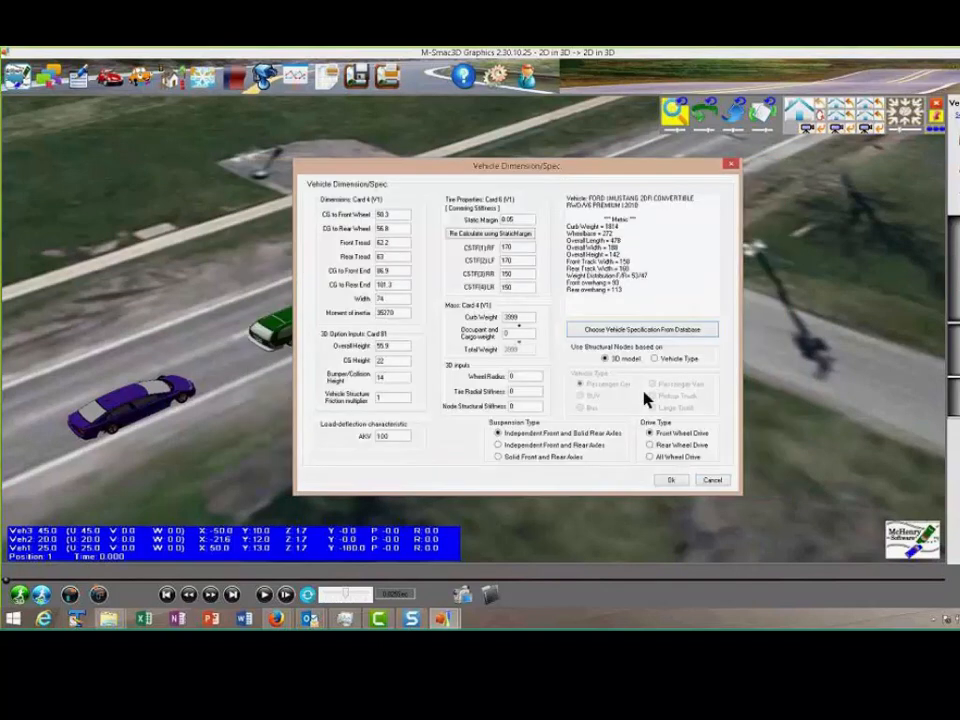
click(672, 481)
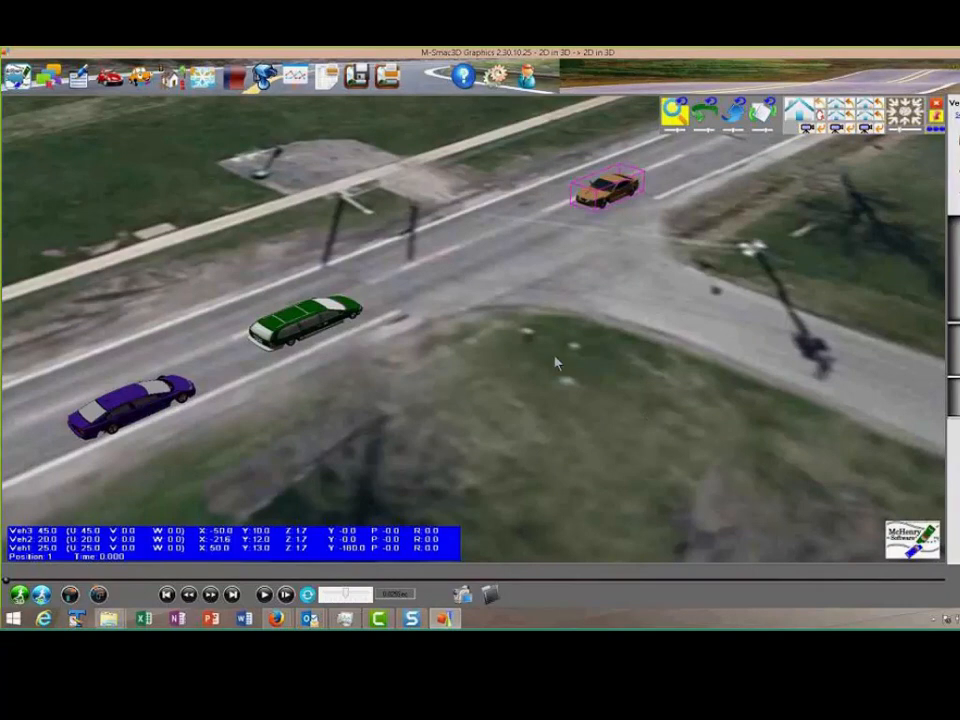
Assign the 1994 Dodge Caravan 3DR Wagon BASE/SE/LE/ES specification from the vehicle database to the green vehicle
click(292, 322)
double_click(300, 320)
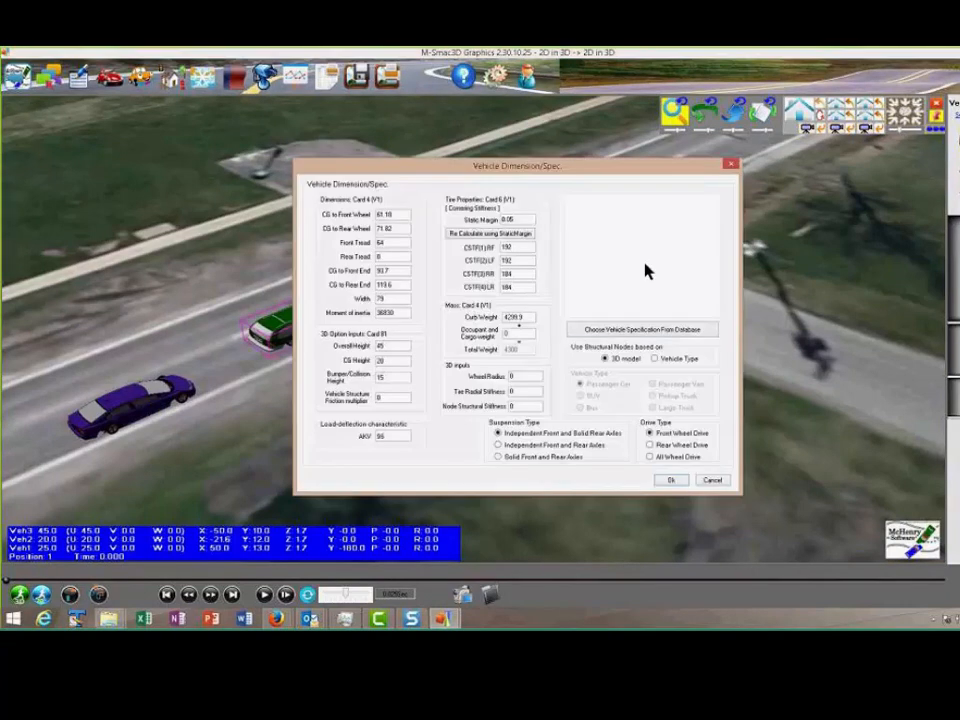
click(621, 331)
click(360, 200)
text(caravan)
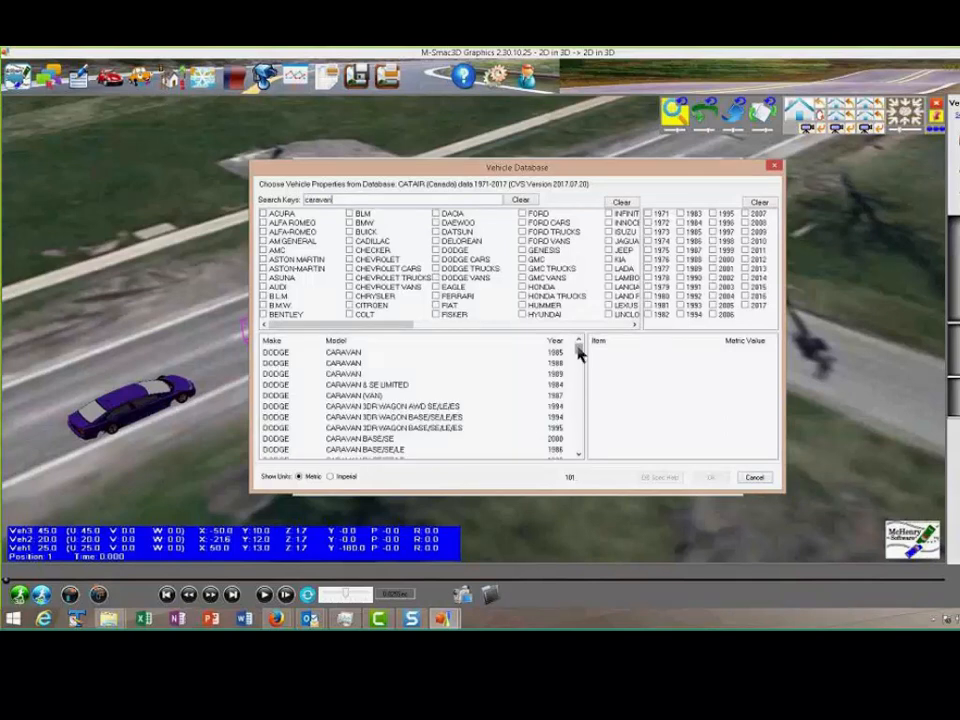
mouse_move(578, 352)
mouse_down()
mouse_move(578, 360)
mouse_move(574, 340)
mouse_up()
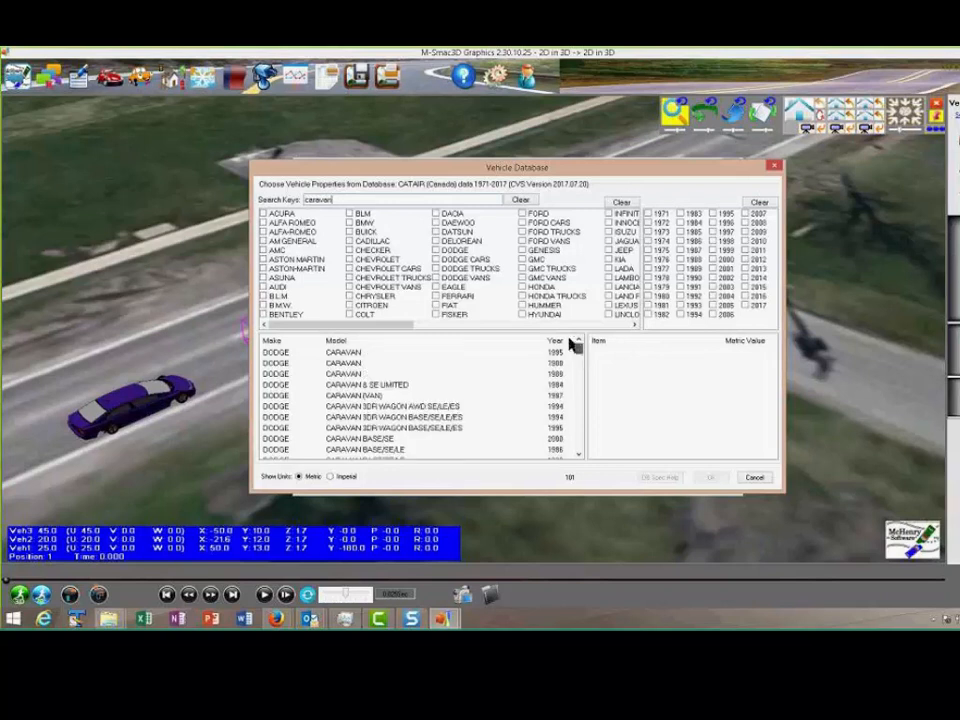
click(552, 417)
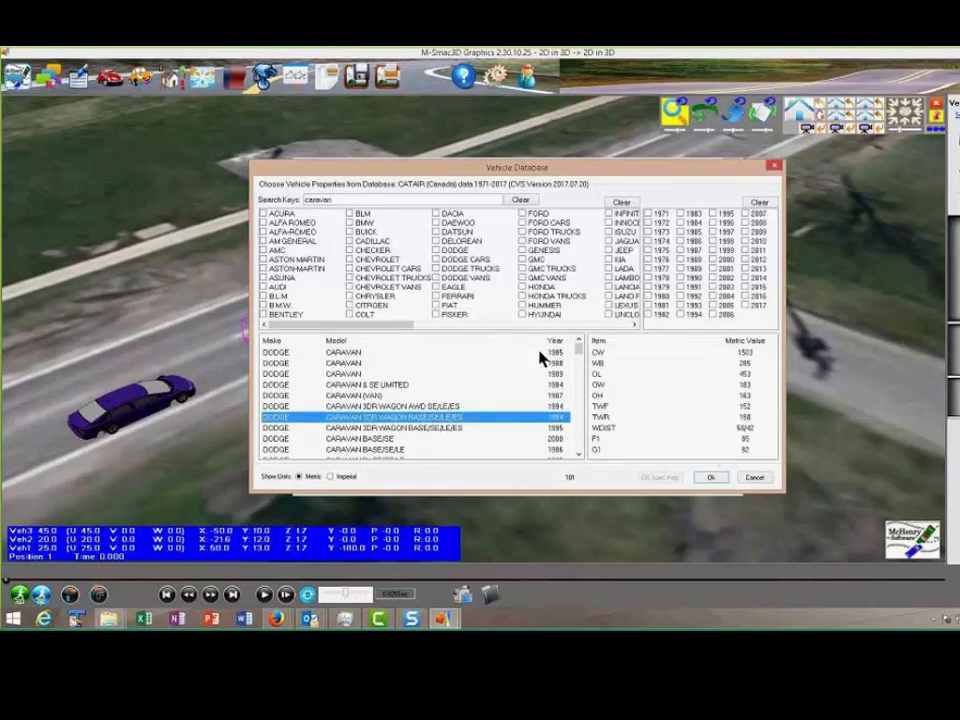
click(711, 478)
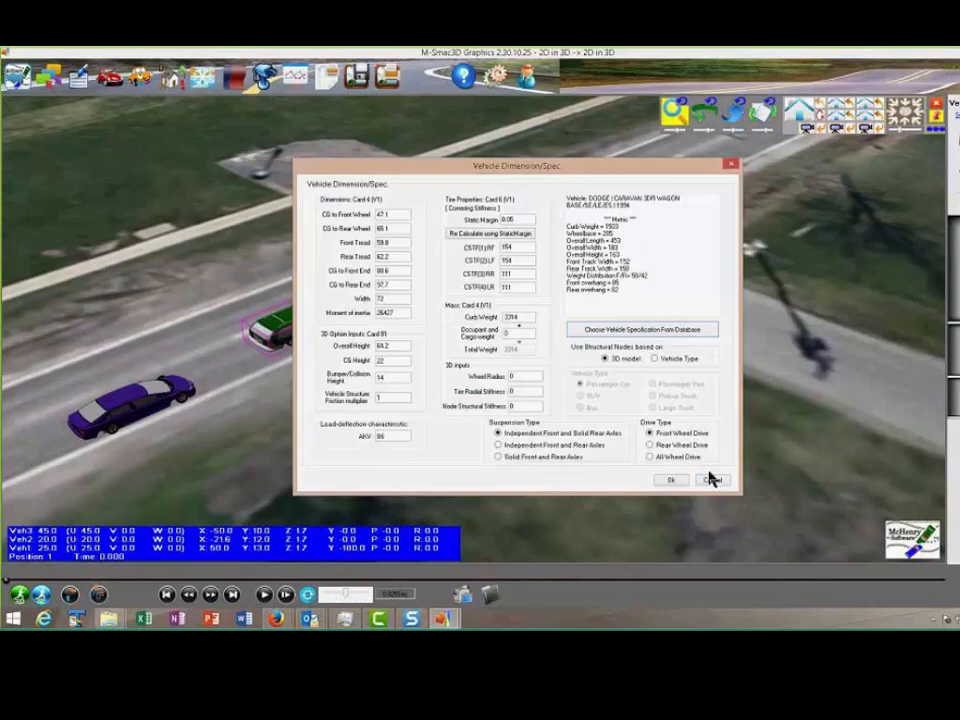
click(671, 480)
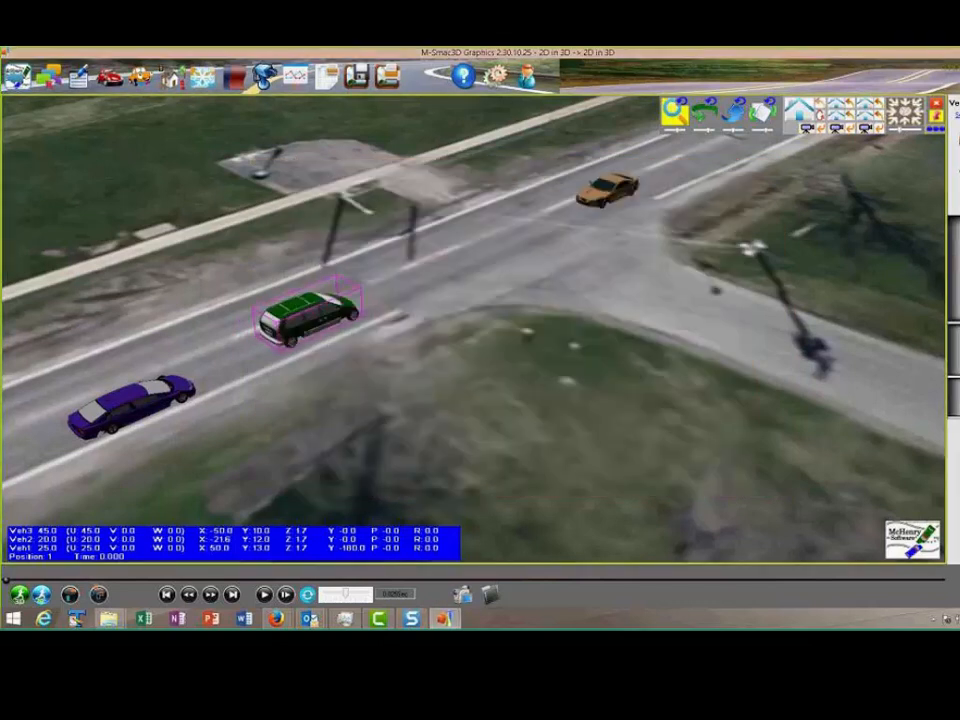
Assign the 2008 Honda Civic 4DR Sedan FWD DX/DX-G/LX/EX-L specification from the vehicle database to the purple vehicle
click(139, 416)
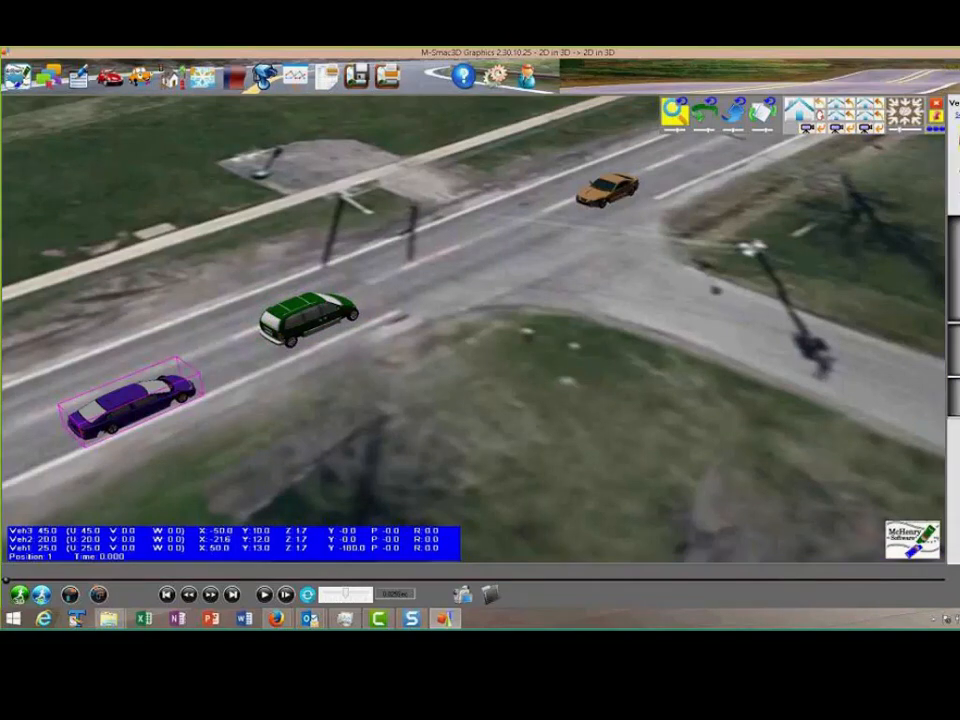
click(265, 76)
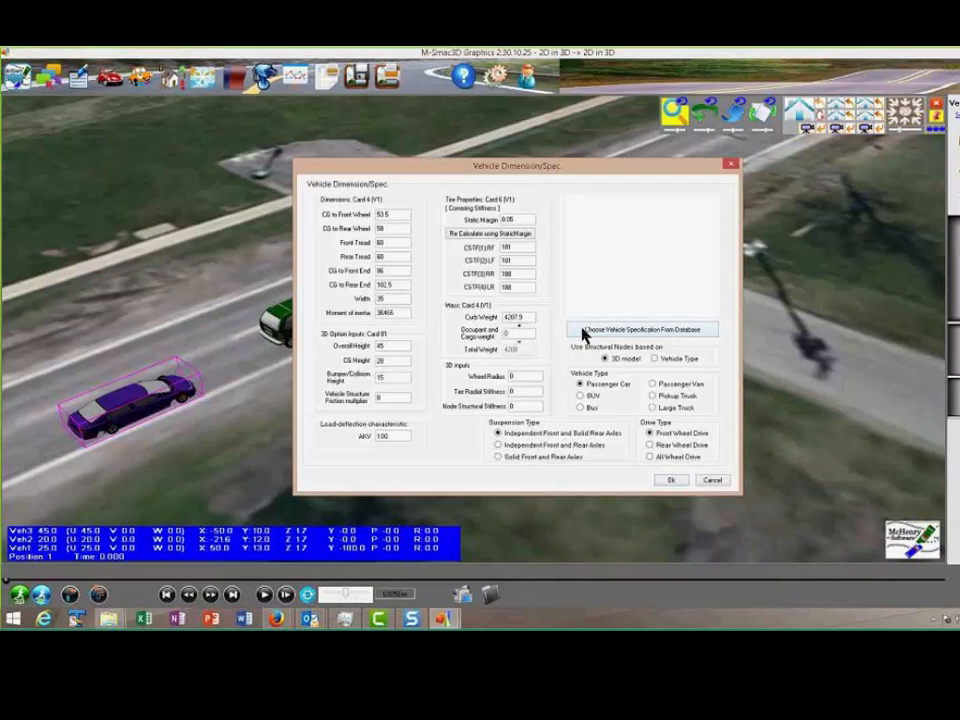
click(643, 330)
click(359, 201)
text(d)
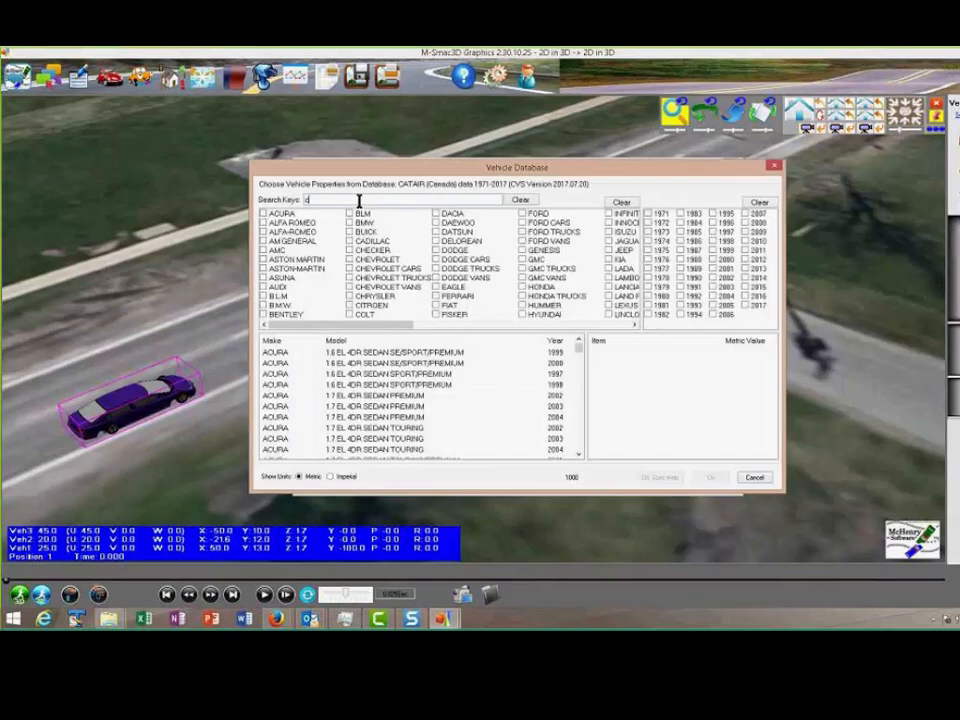
text(ivic)
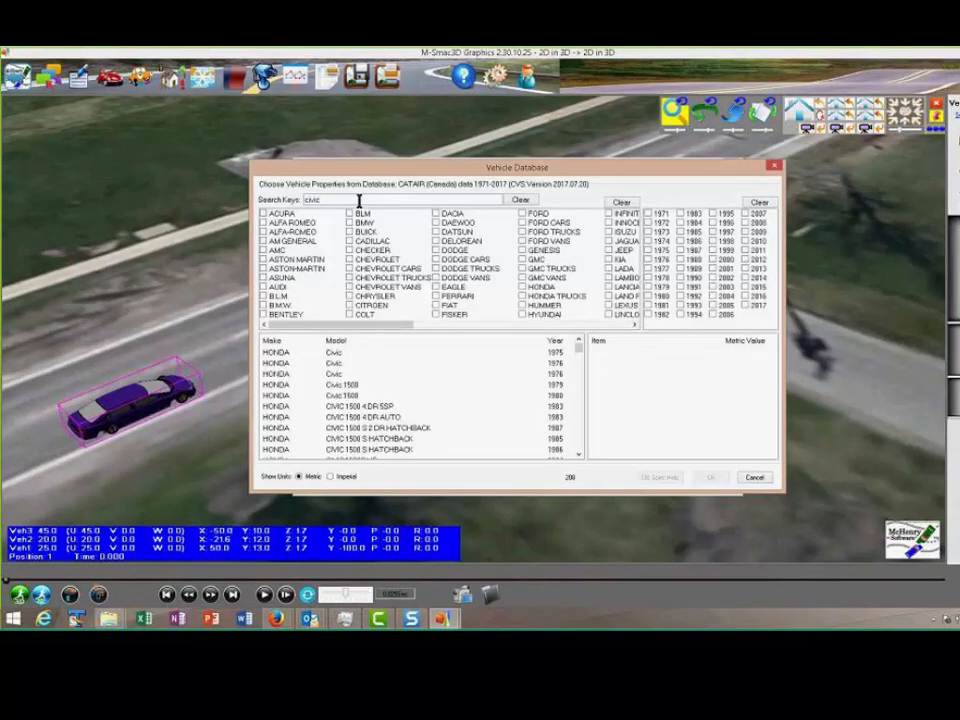
drag(578, 346, 582, 366)
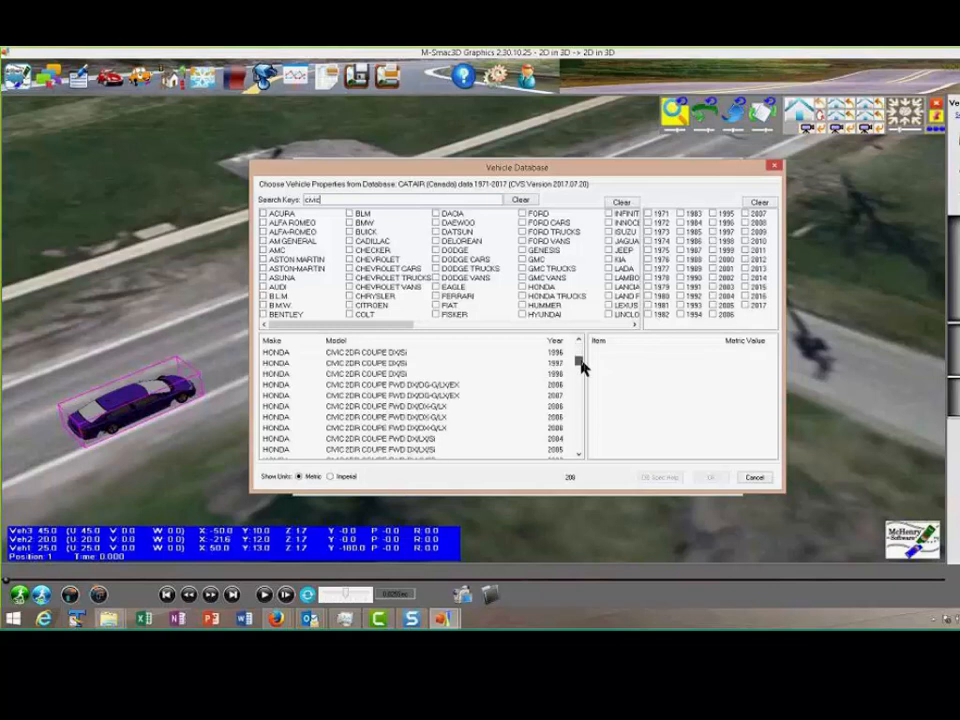
click(566, 396)
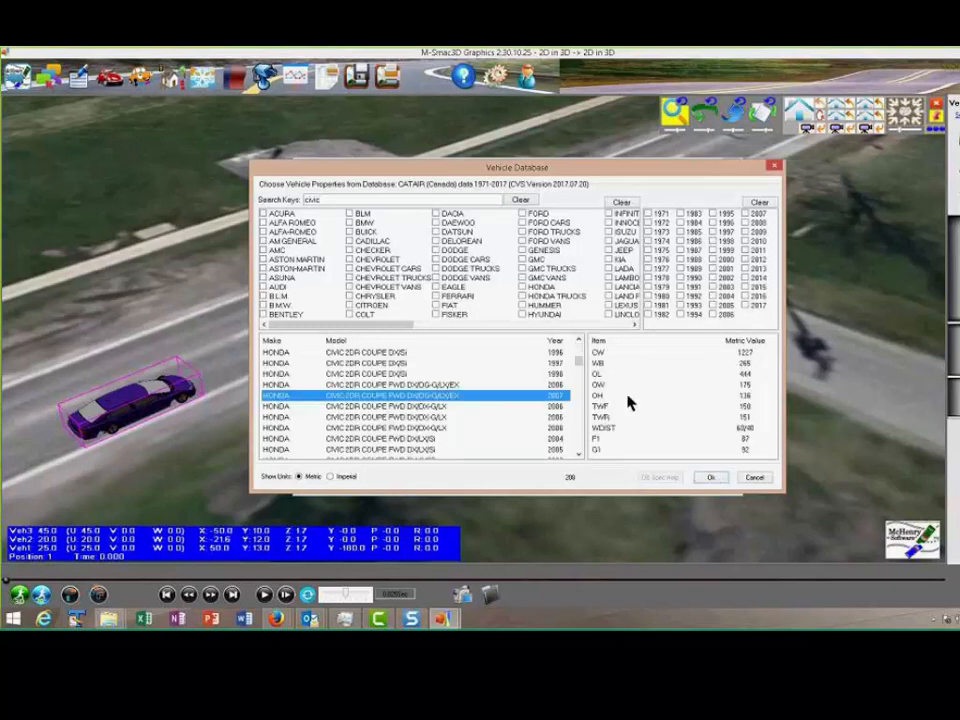
drag(577, 357, 585, 392)
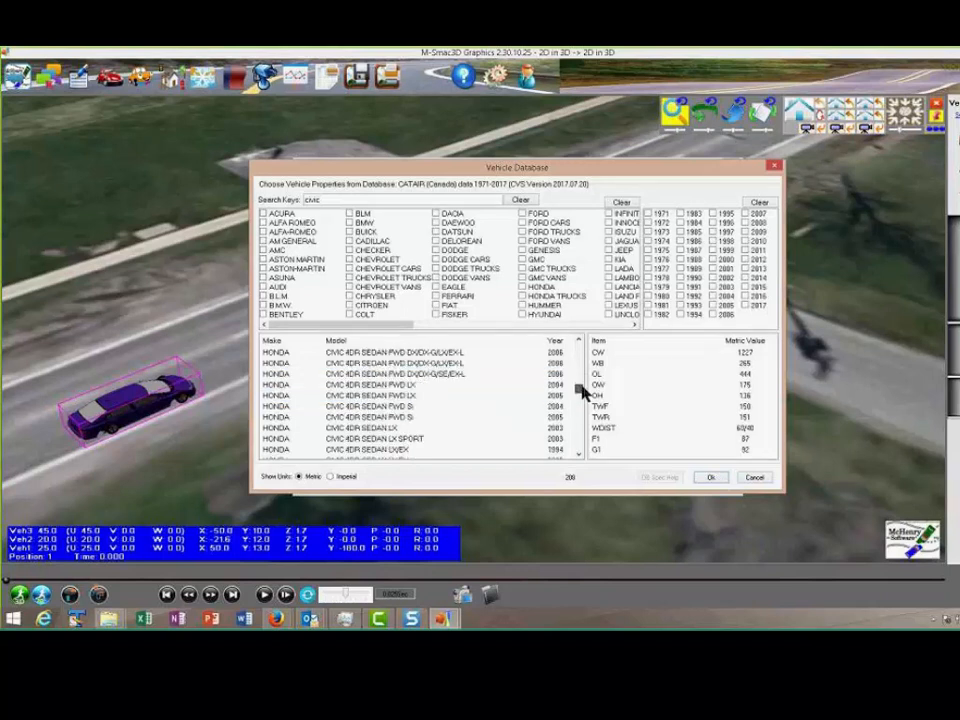
click(555, 352)
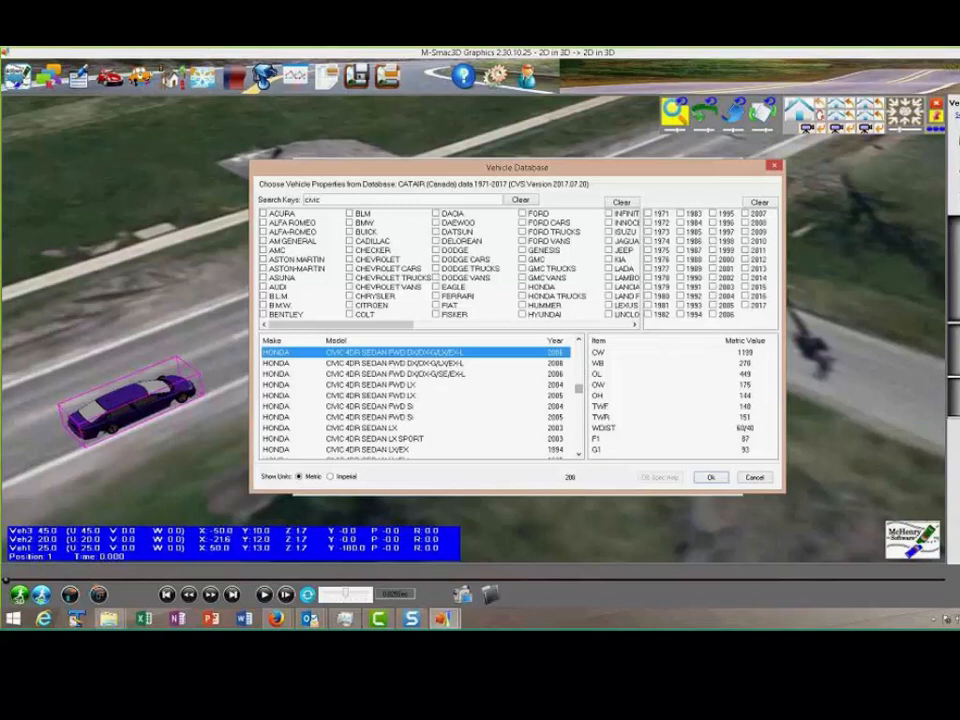
click(553, 363)
click(718, 478)
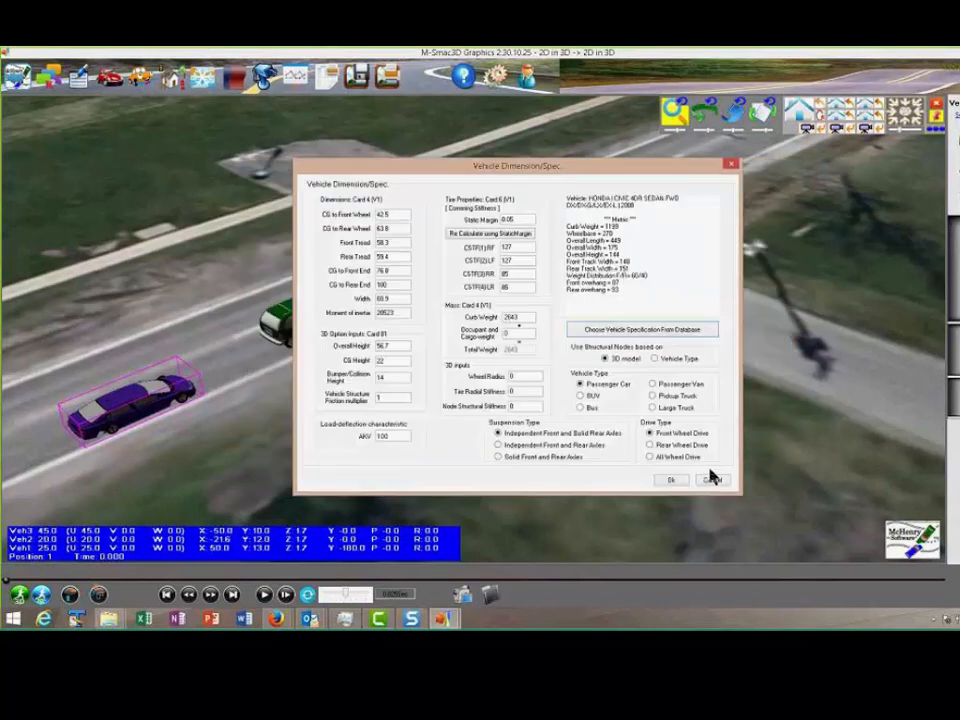
click(671, 480)
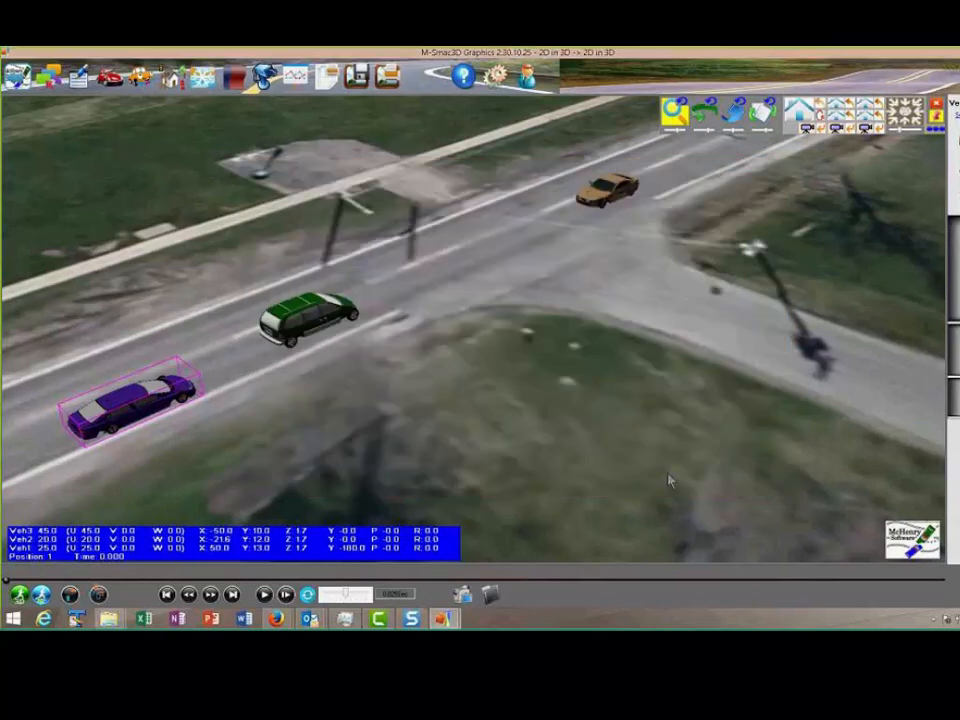
Run the 2D simulation with the assigned vehicle specifications and play back the three-vehicle collision from a close, low view
click(41, 598)
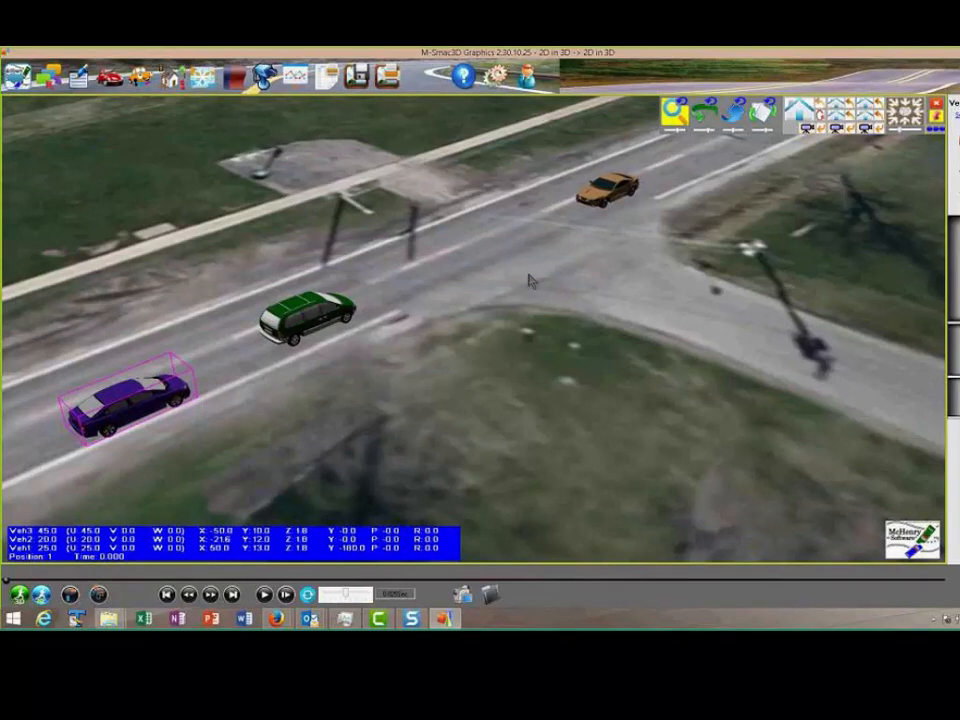
scroll(531, 282, up, 1)
click(805, 133)
click(712, 113)
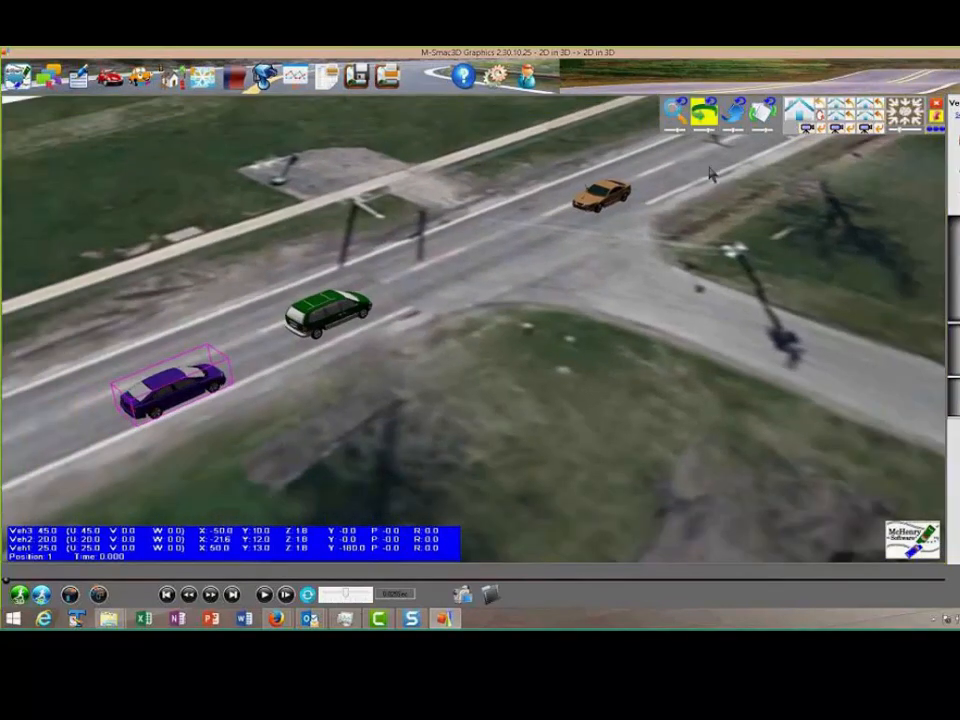
drag(685, 211, 671, 211)
click(264, 594)
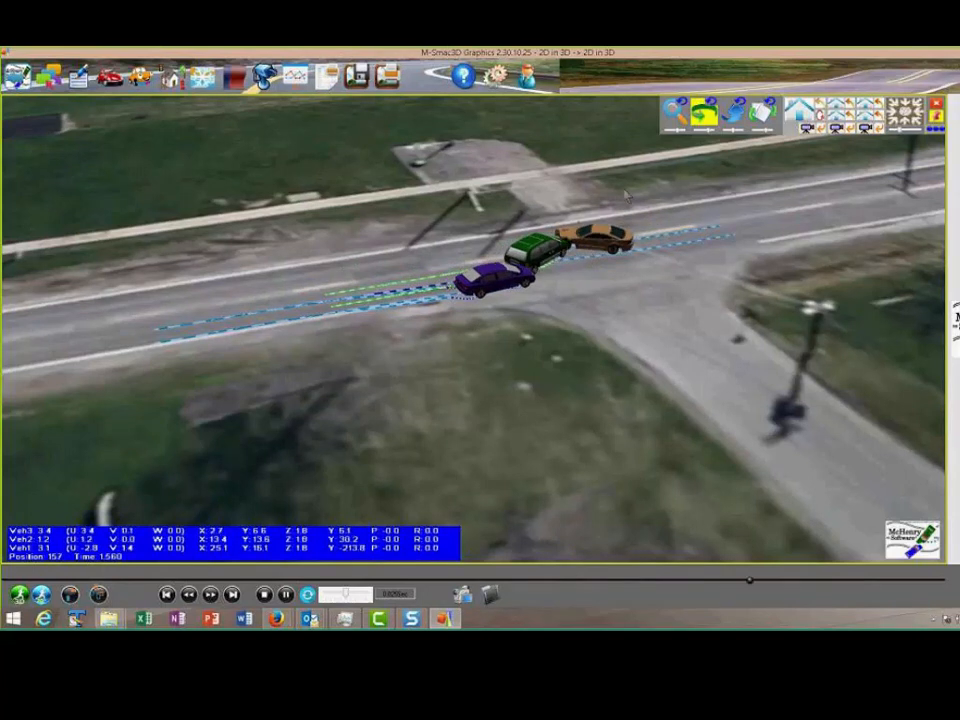
drag(626, 194, 637, 230)
scroll(634, 232, up, 5)
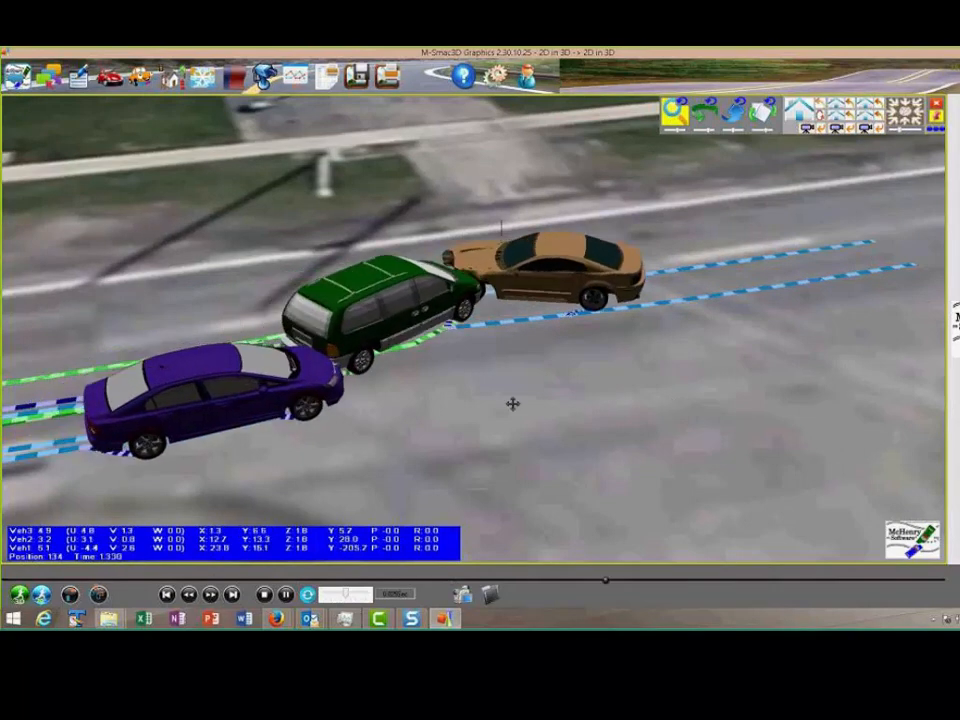
drag(513, 404, 488, 372)
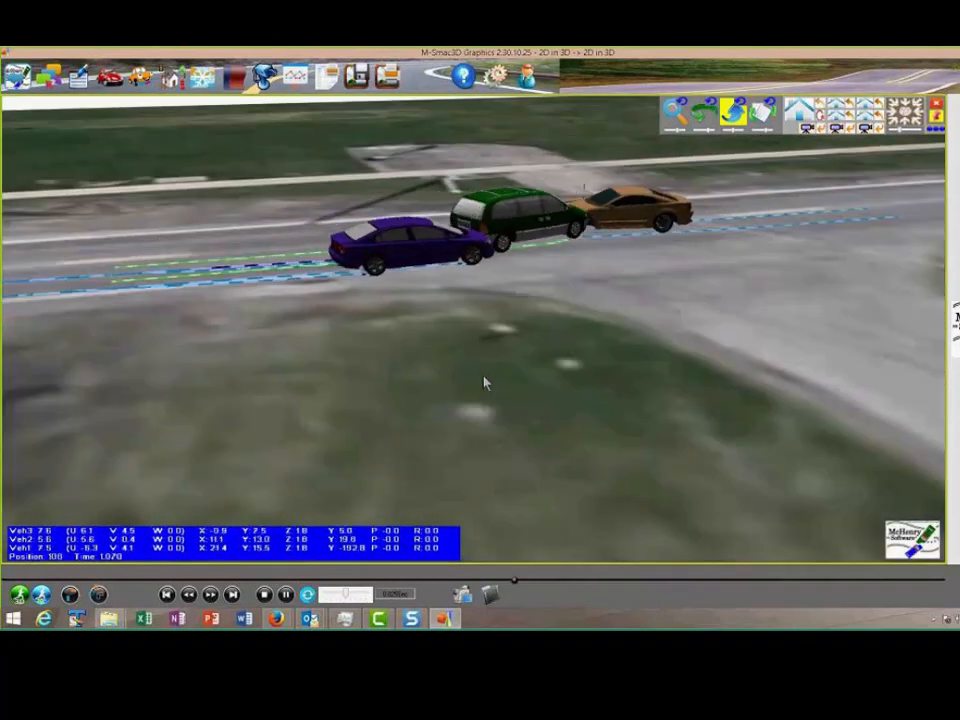
Write the clip's movie frames as bitmap files to the Bmps folder, deleting the existing files there
click(462, 594)
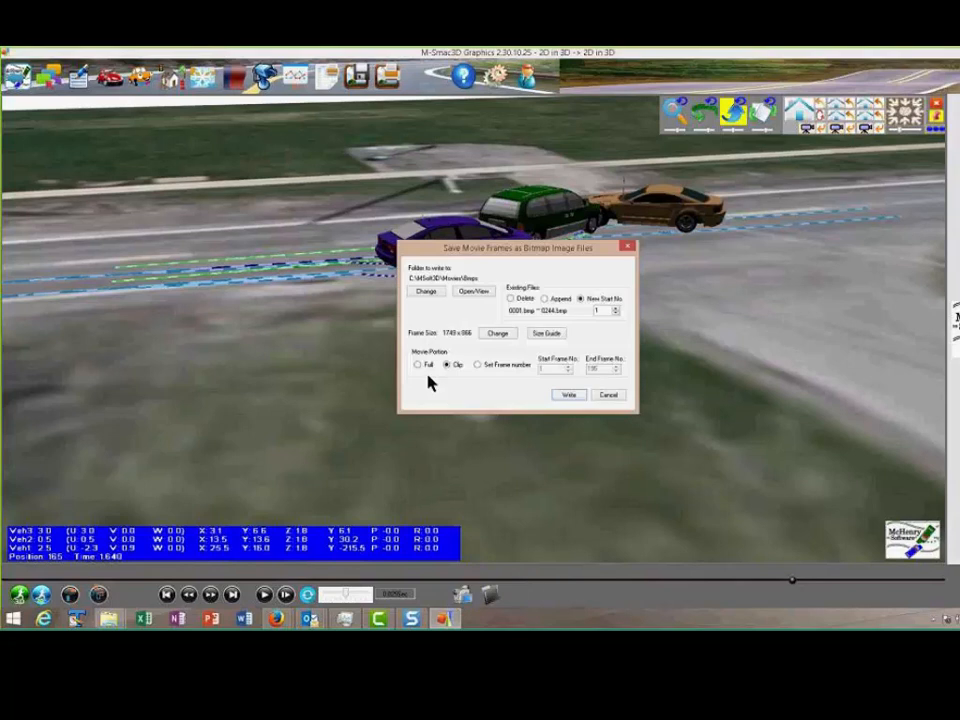
click(511, 299)
click(568, 395)
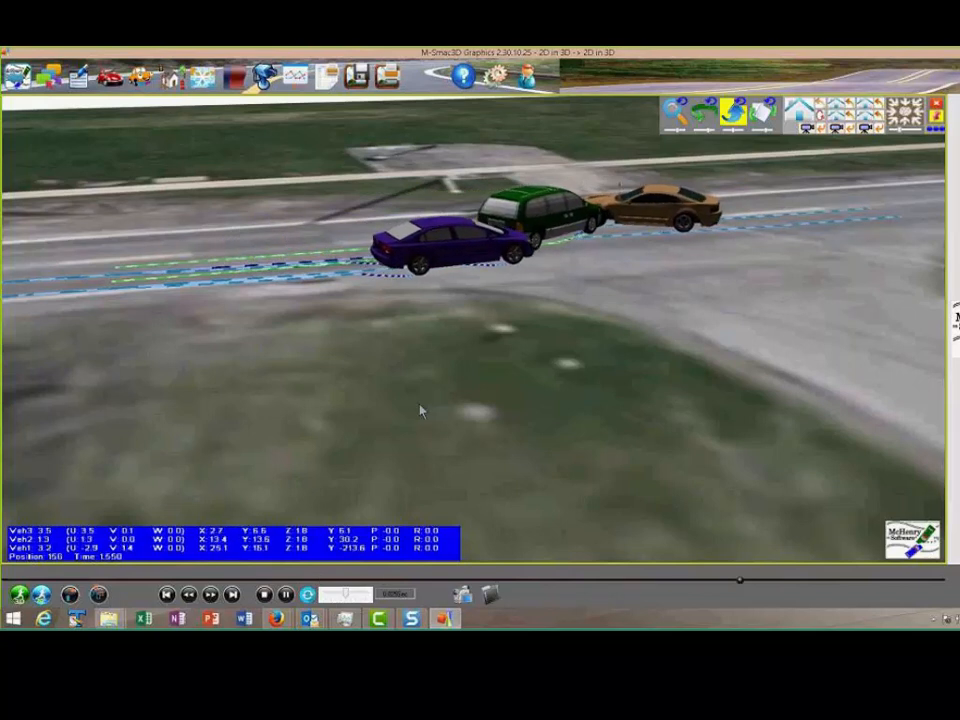
Write a movie from the saved bitmap frames as an MPG file named 3 veh test in the Images folder
click(489, 595)
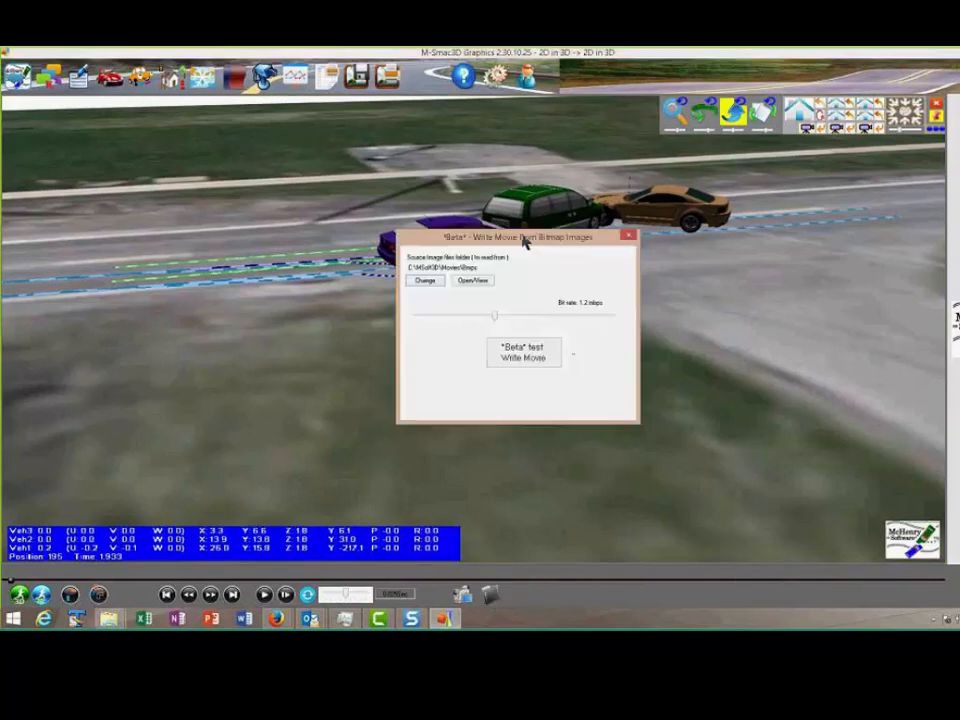
click(515, 355)
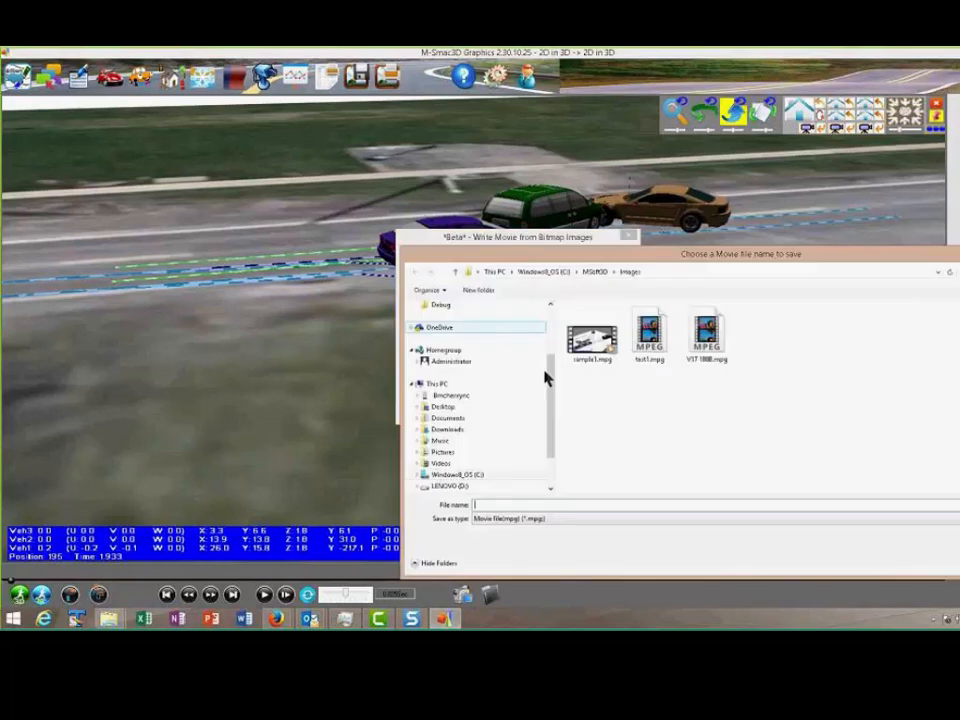
text(Tre)
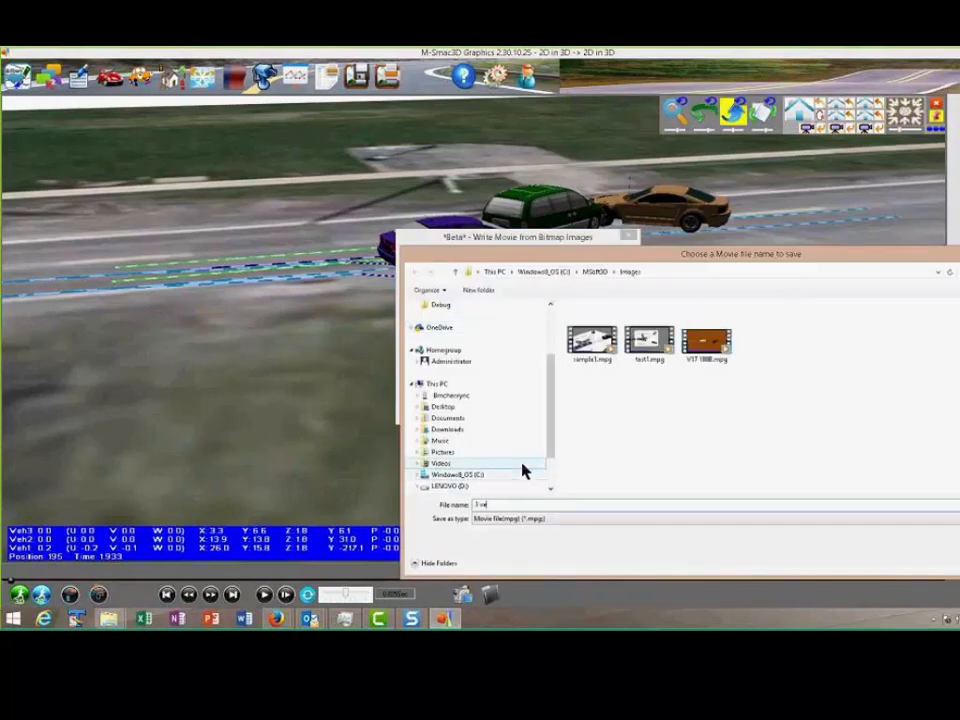
text(eh test)
key(Return)
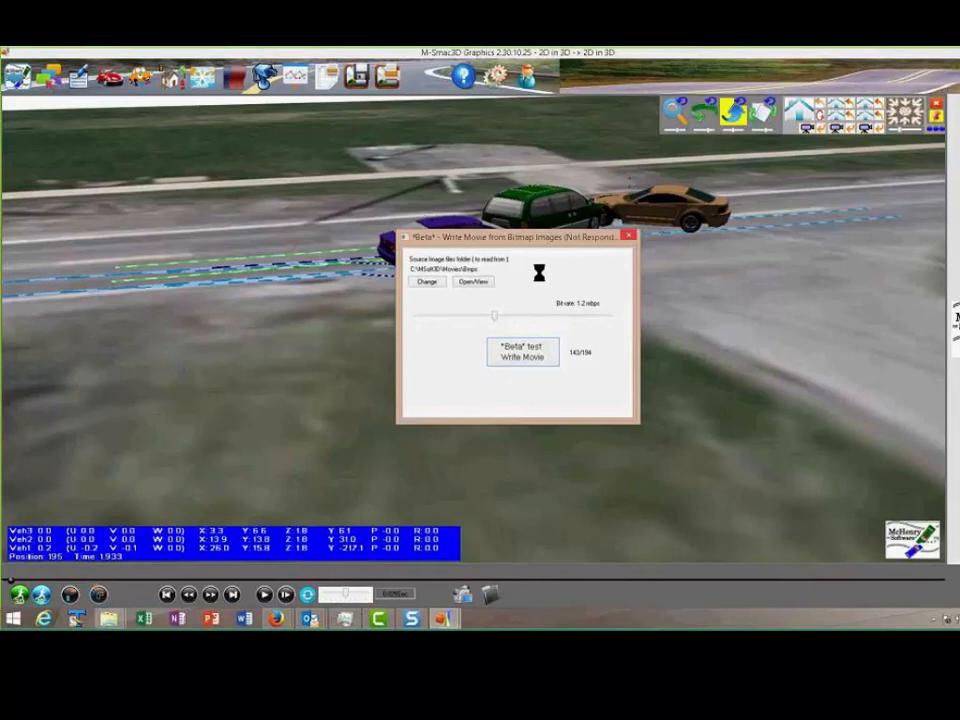
click(569, 365)
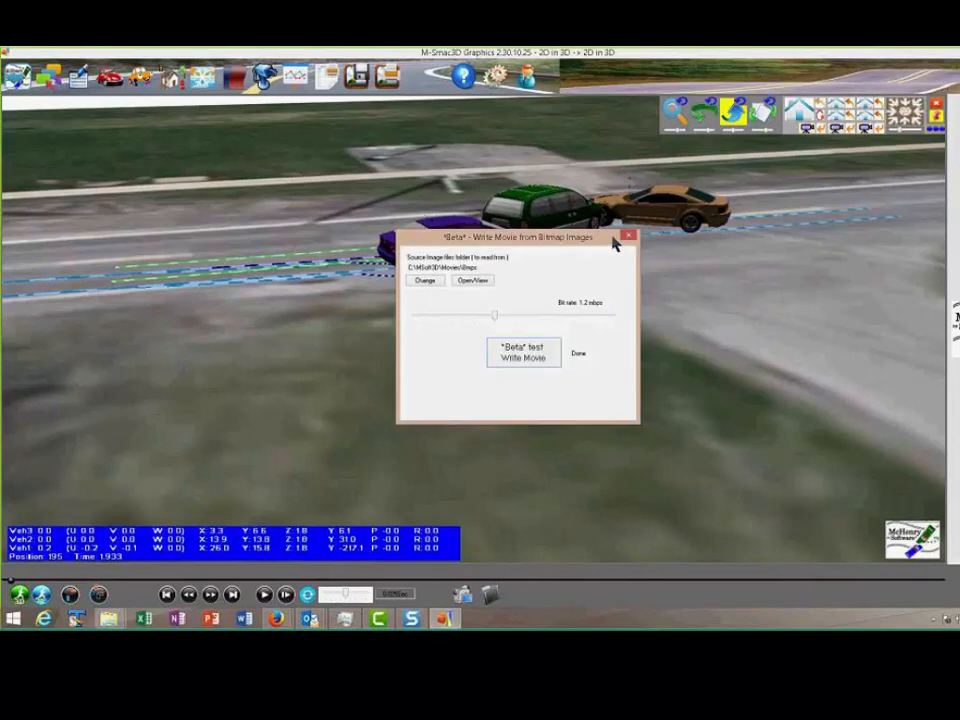
click(628, 238)
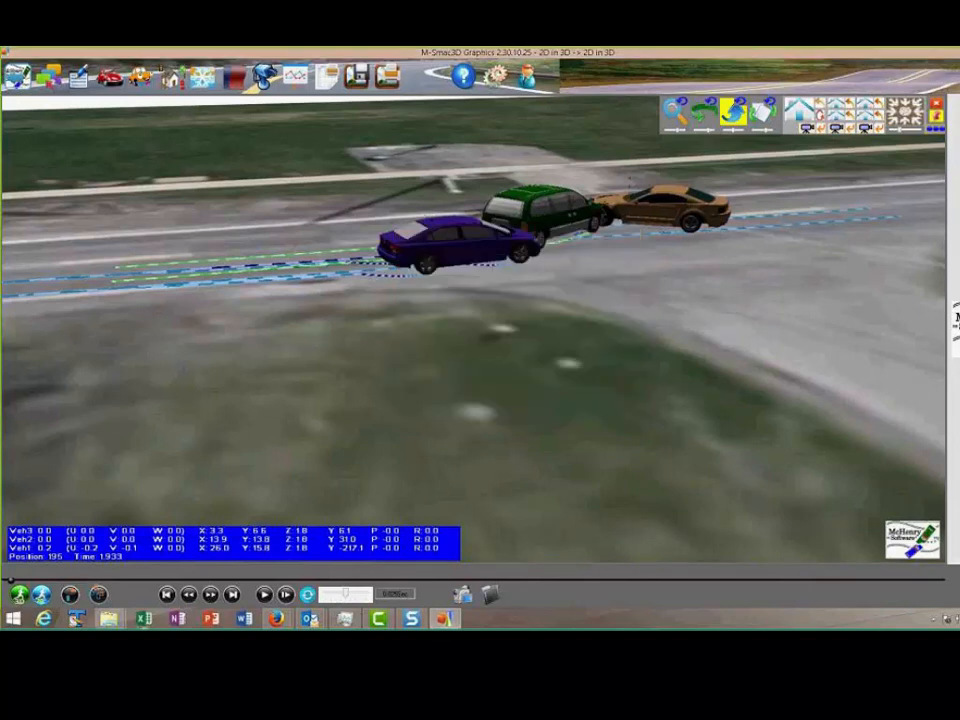
Check the movies folder by date for the new movie, and check which folder the movie writer saves to
mouse_move(126, 620)
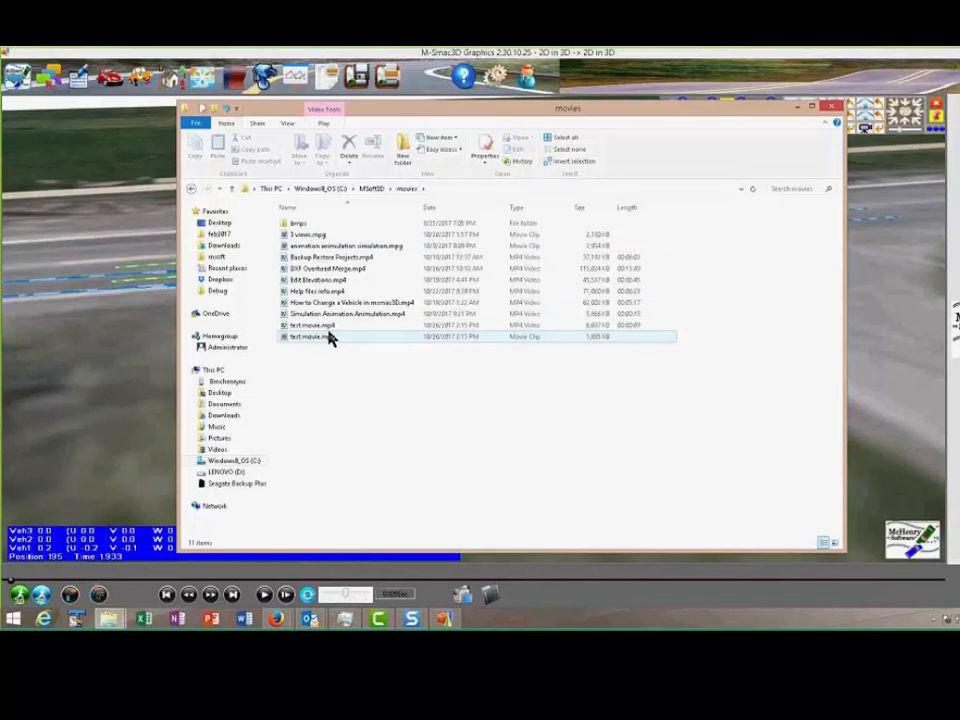
click(454, 208)
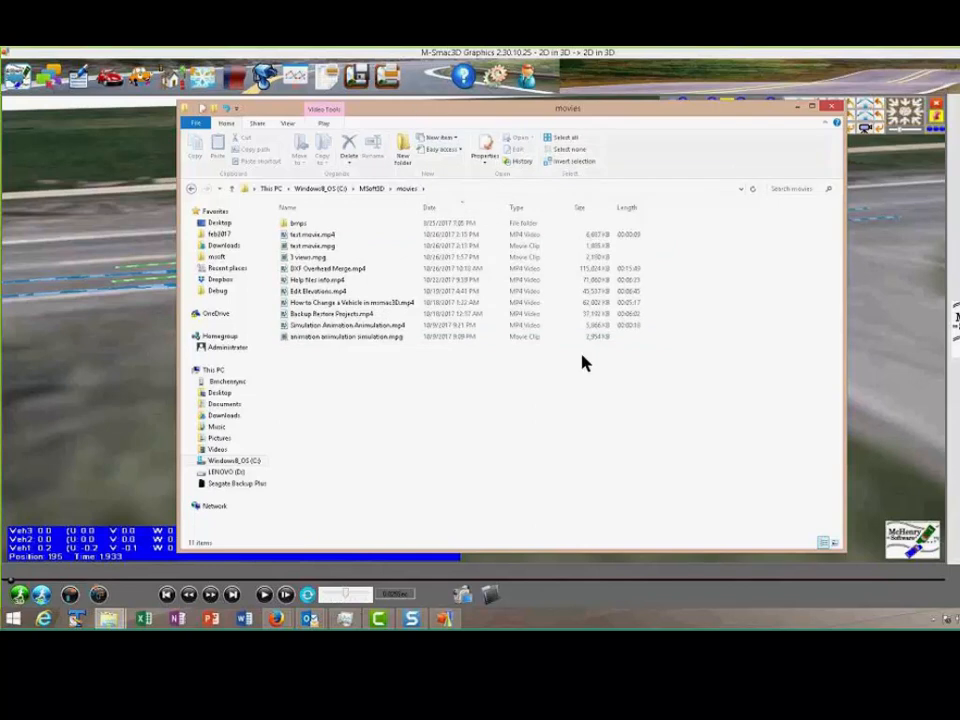
click(446, 618)
click(488, 592)
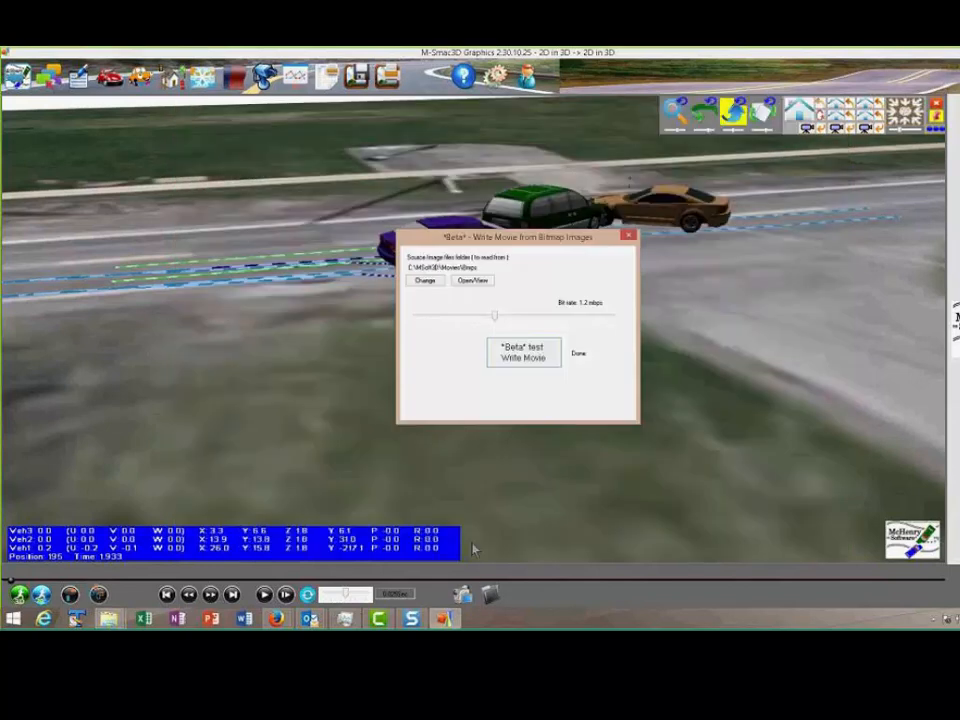
click(513, 353)
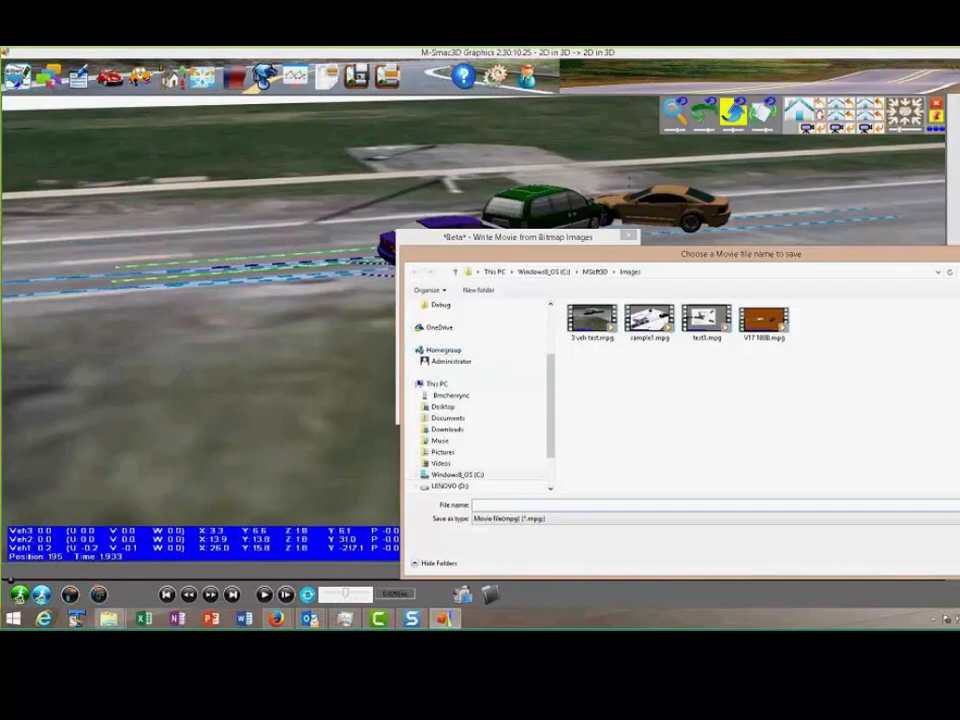
key(Escape)
Play 3 veh test.mpg from the MSoft3D Images folder to review it, and close the movie writer
drag(958, 103, 315, 96)
click(316, 170)
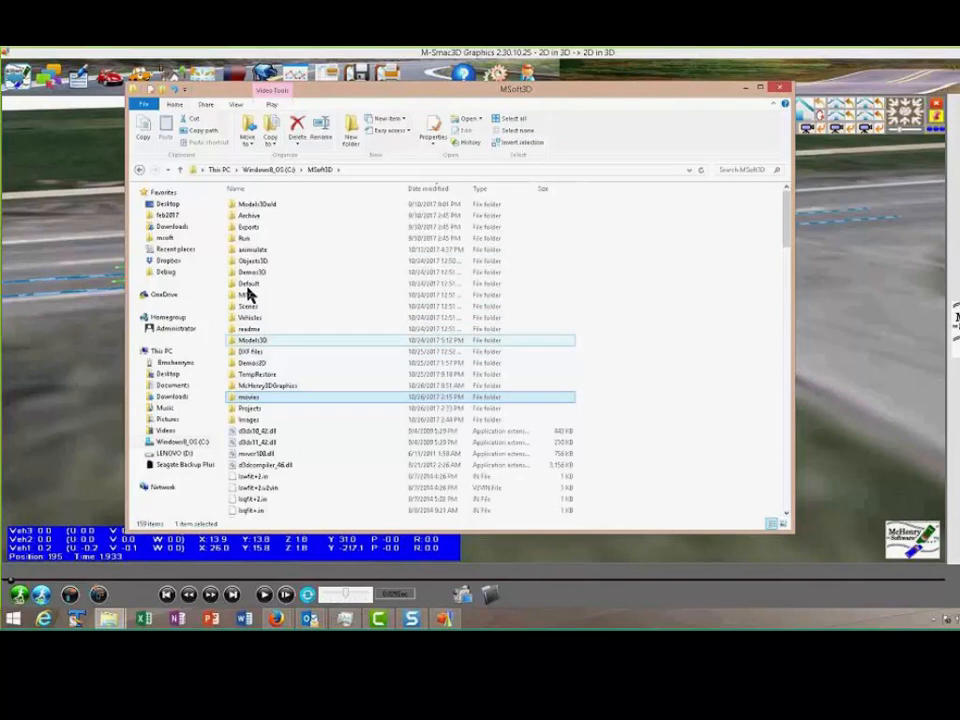
double_click(252, 420)
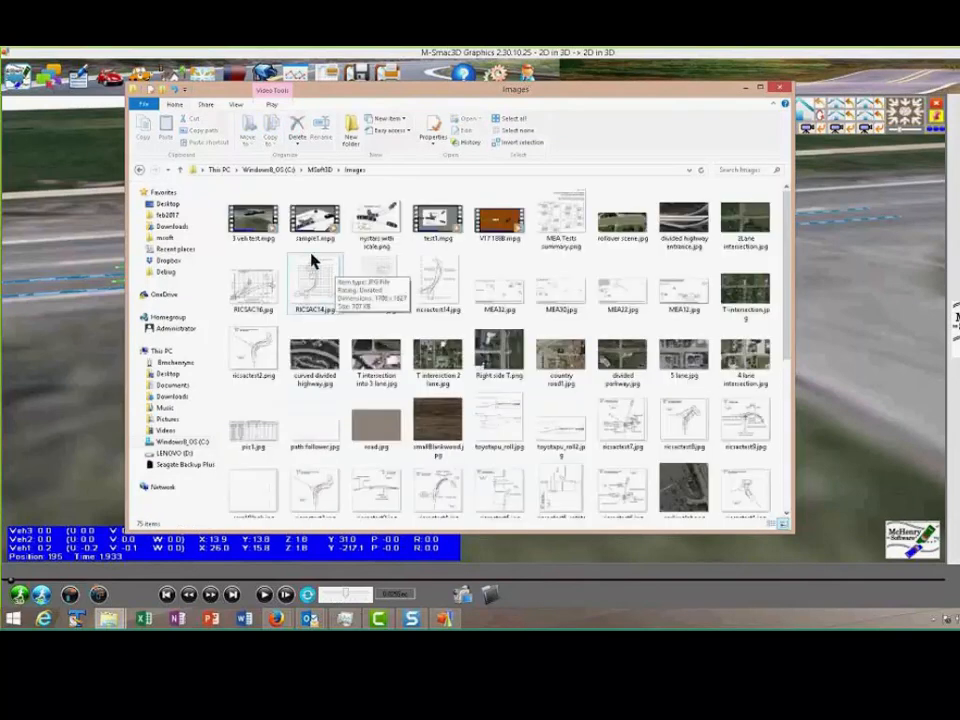
double_click(252, 222)
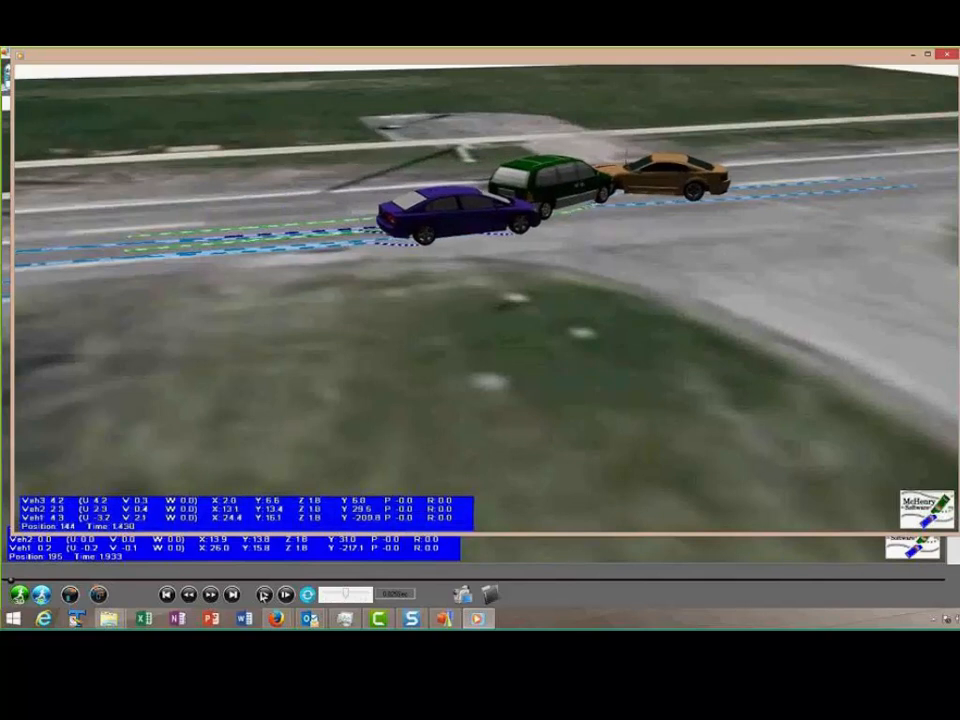
click(946, 54)
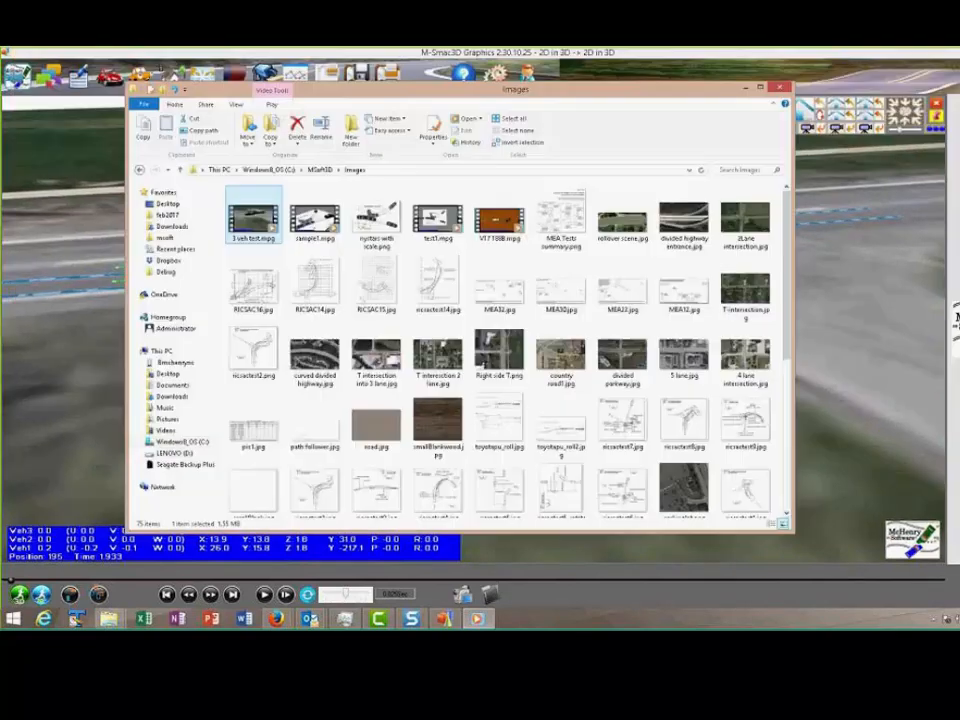
click(785, 88)
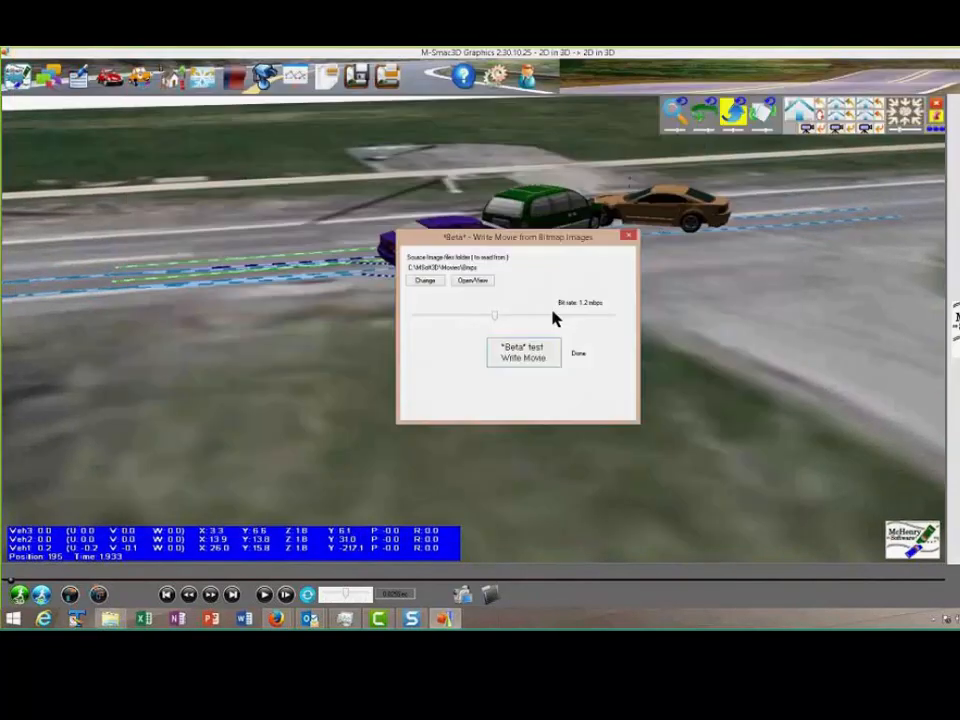
click(628, 236)
Start the 3D simulation from a shifted view of the collision, choosing to run the 2D simulation with 3D graphics display
drag(602, 265, 441, 300)
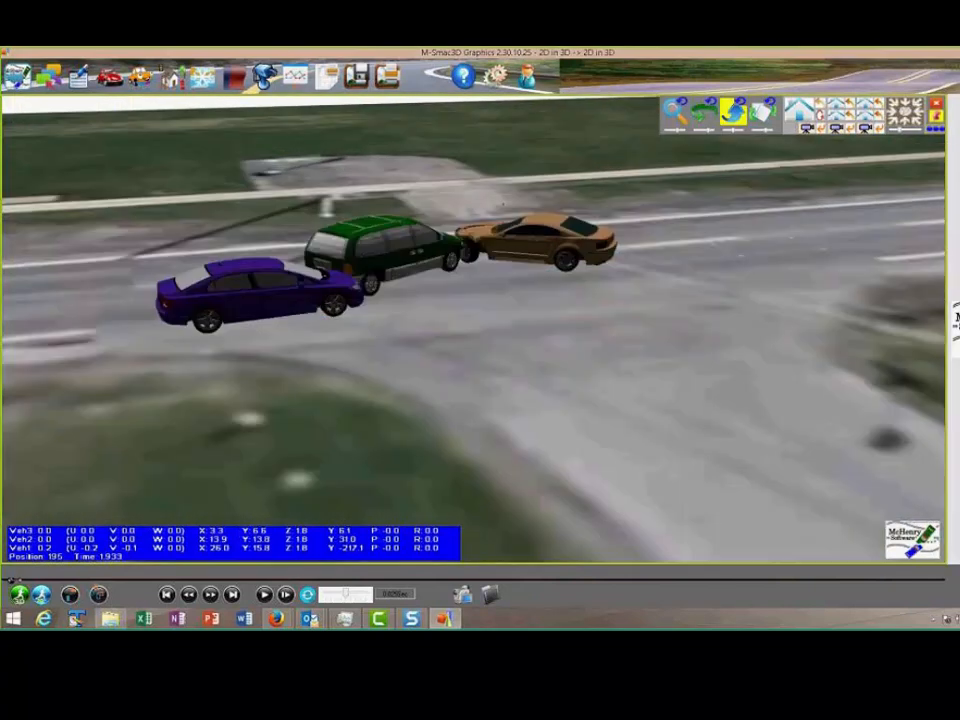
click(17, 595)
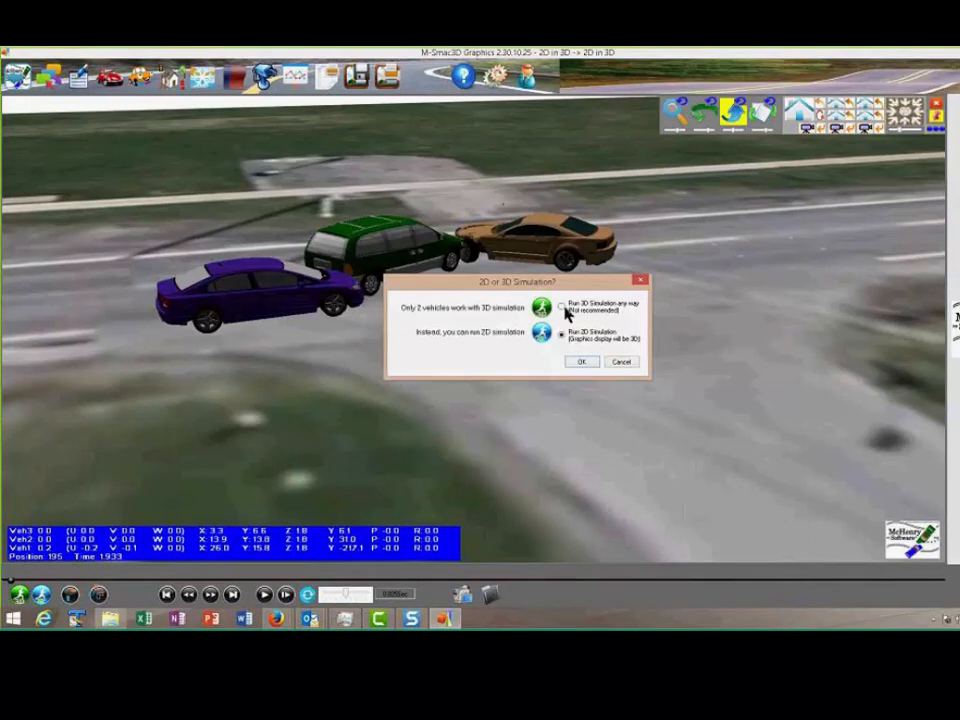
click(583, 363)
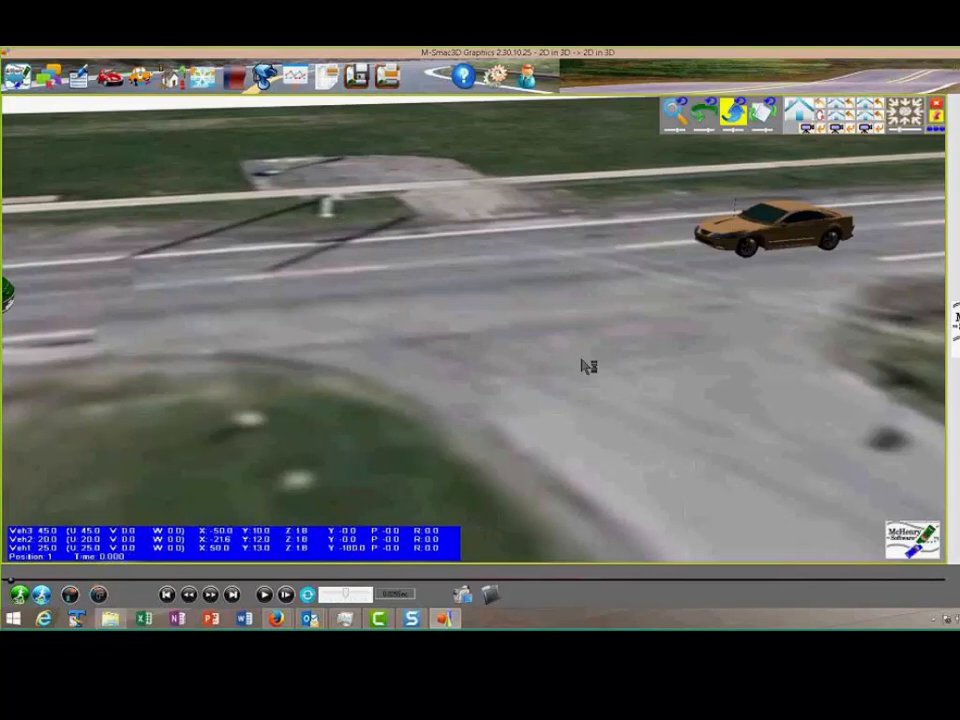
Play back the simulated three-vehicle collision in 3D and select the green van
click(263, 594)
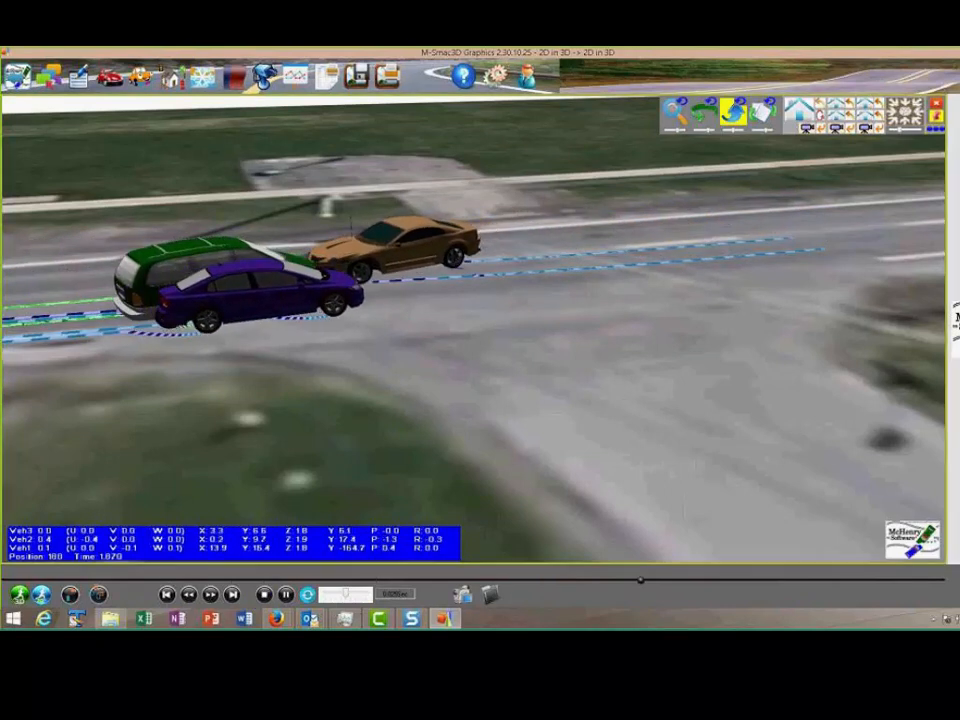
drag(669, 285, 652, 430)
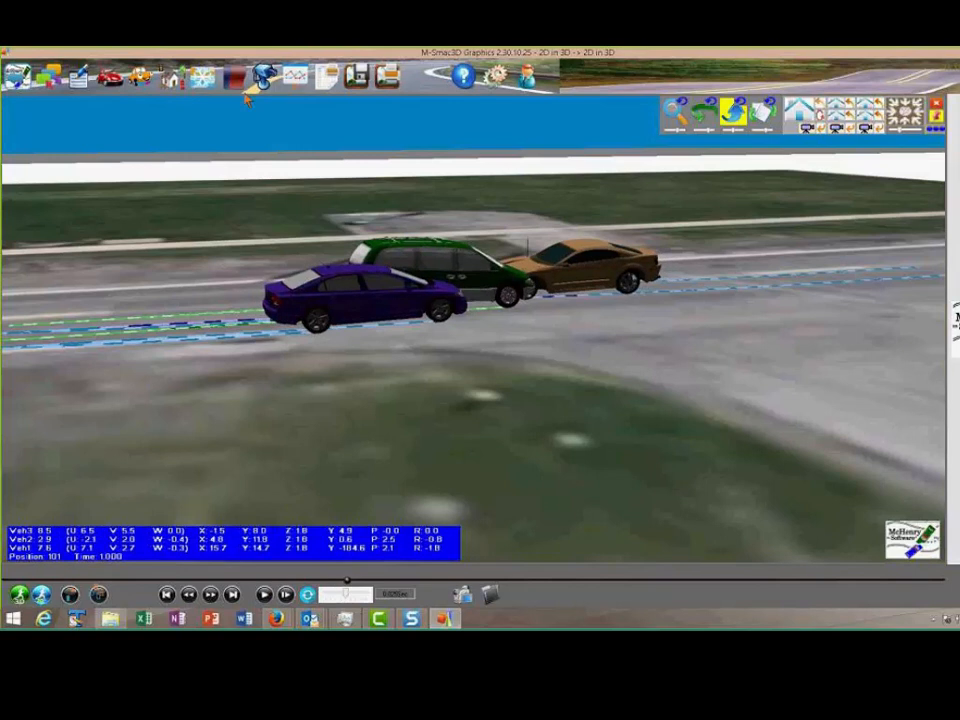
click(420, 278)
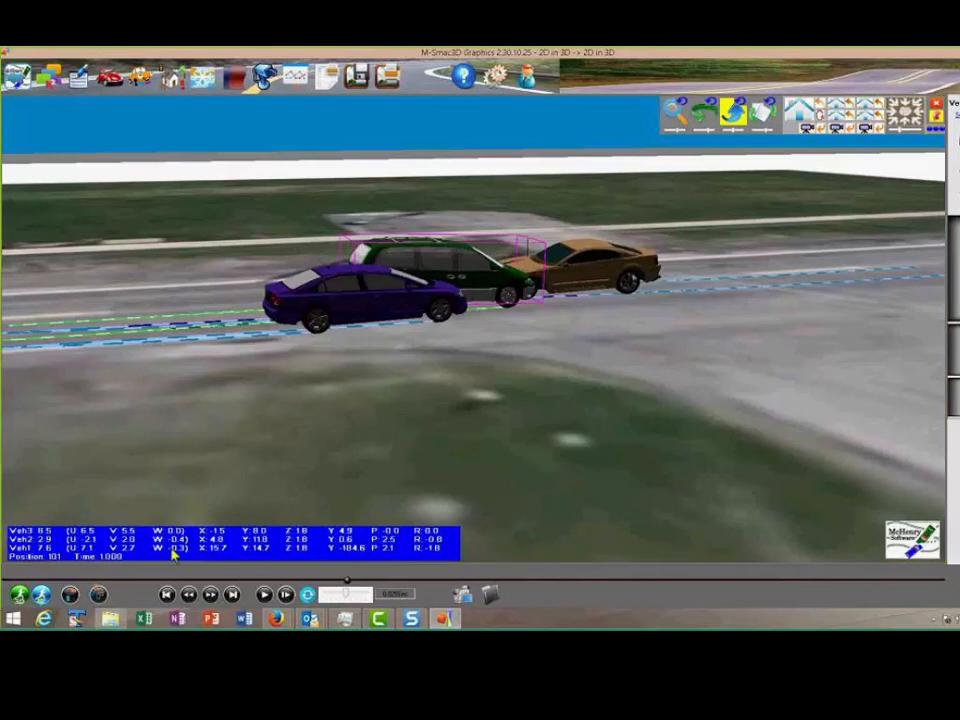
Rerun the 2D simulation with 3D graphics display, play back the collision, and return to the input editor
click(41, 596)
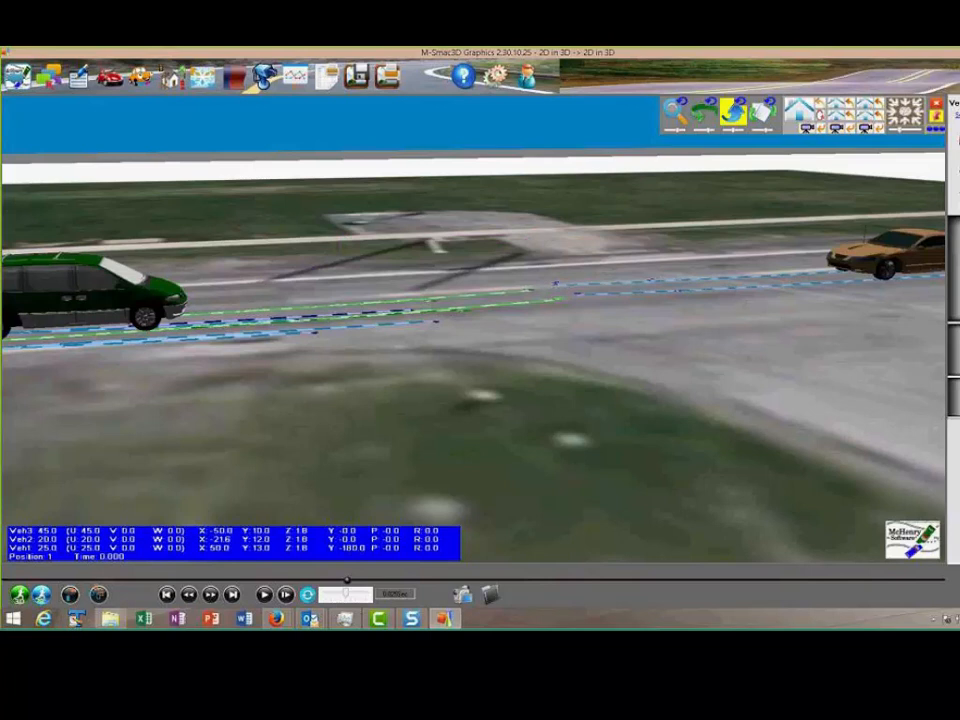
click(264, 594)
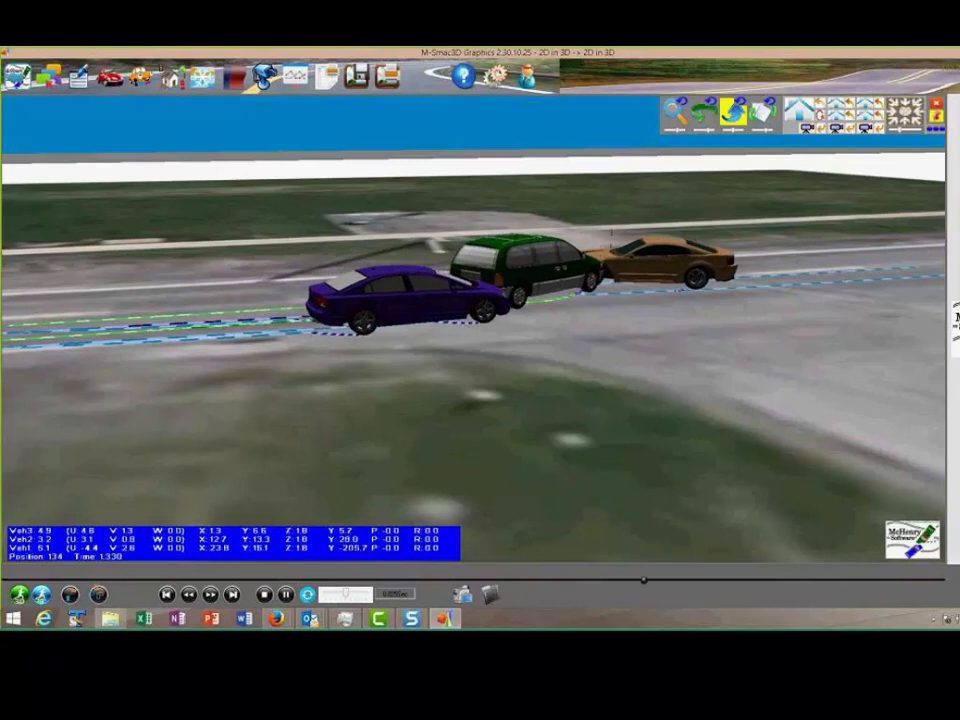
key(Escape)
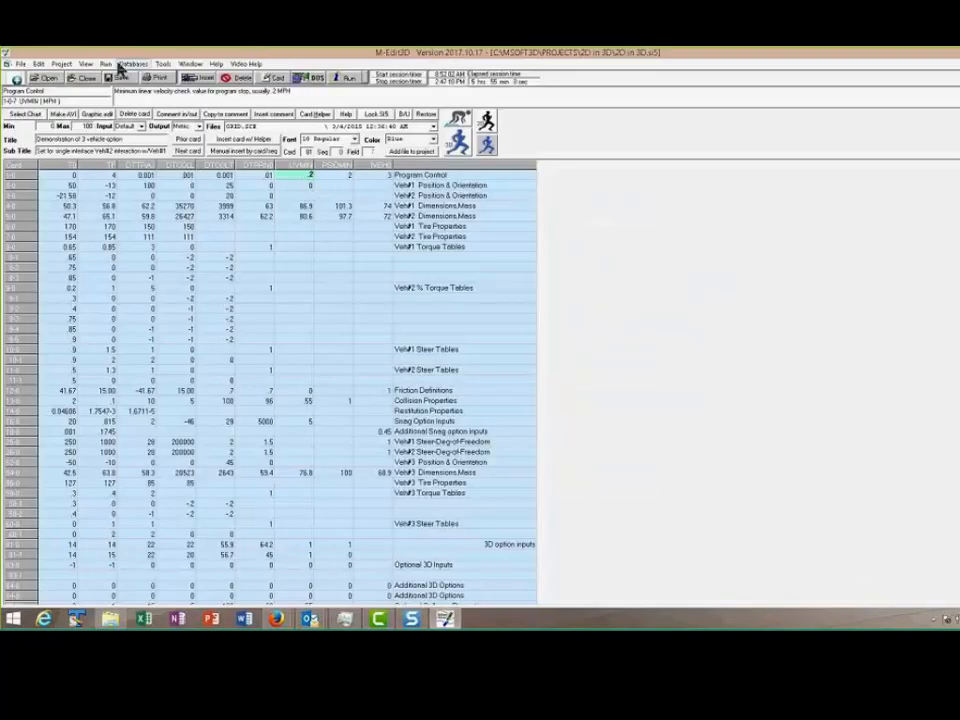
Try to run msmac Graphics on the 2D in 3D project
click(110, 64)
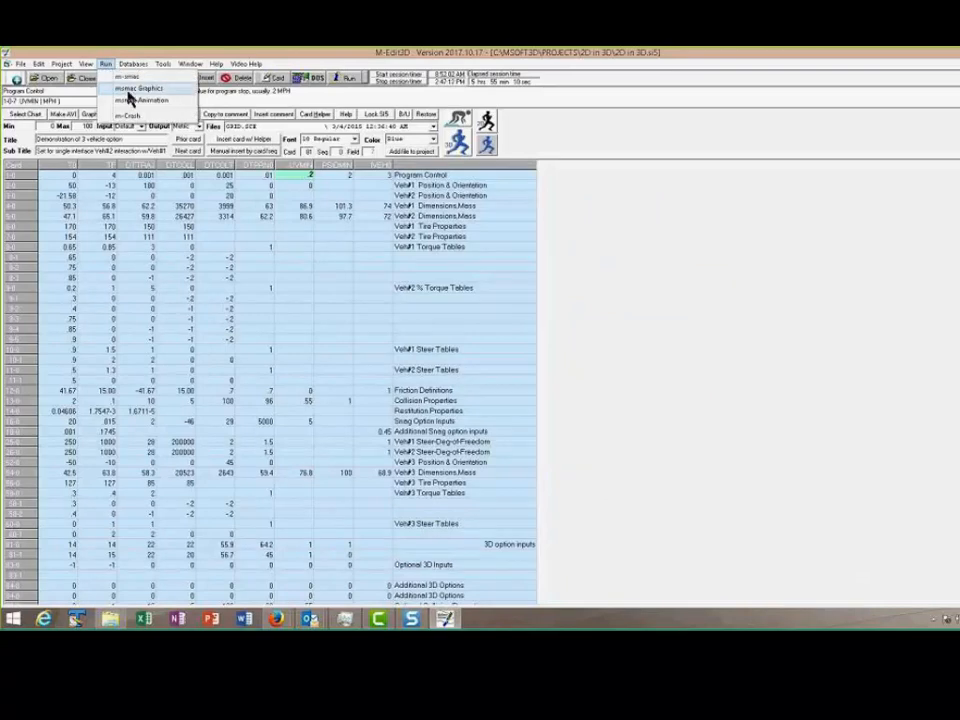
click(127, 89)
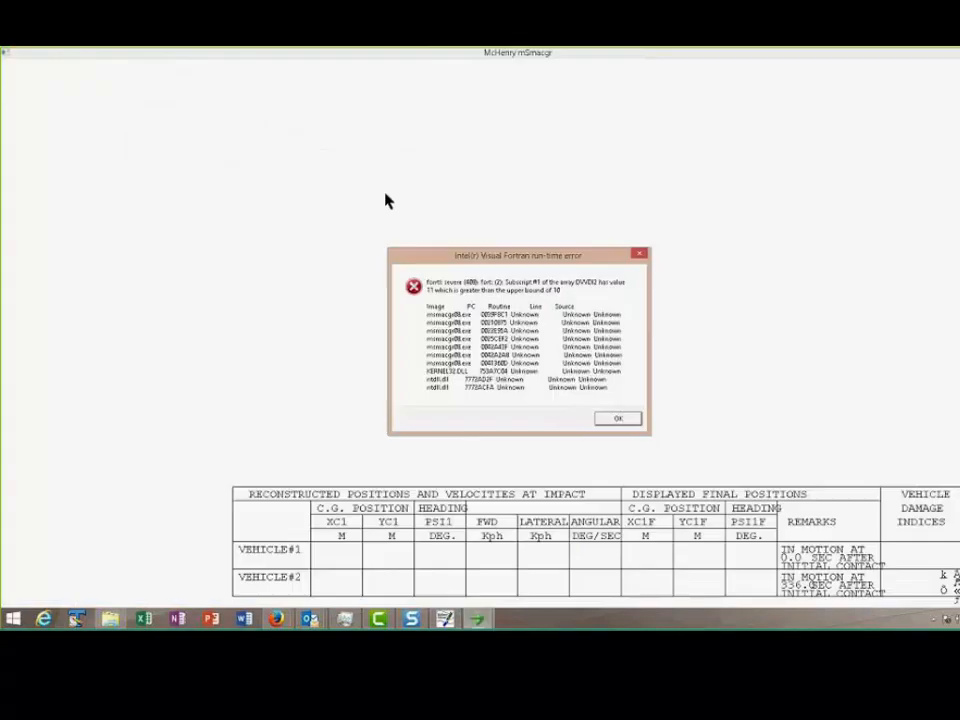
click(630, 421)
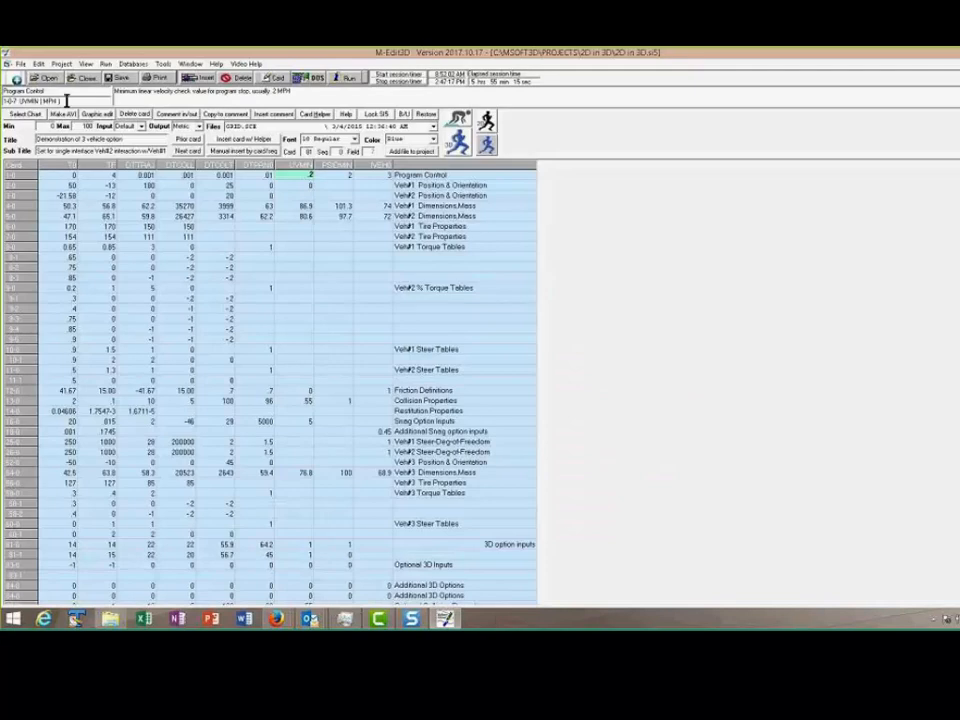
Run msmac Animation to view the vehicles in the 2D plan display, and close it
click(105, 63)
click(136, 100)
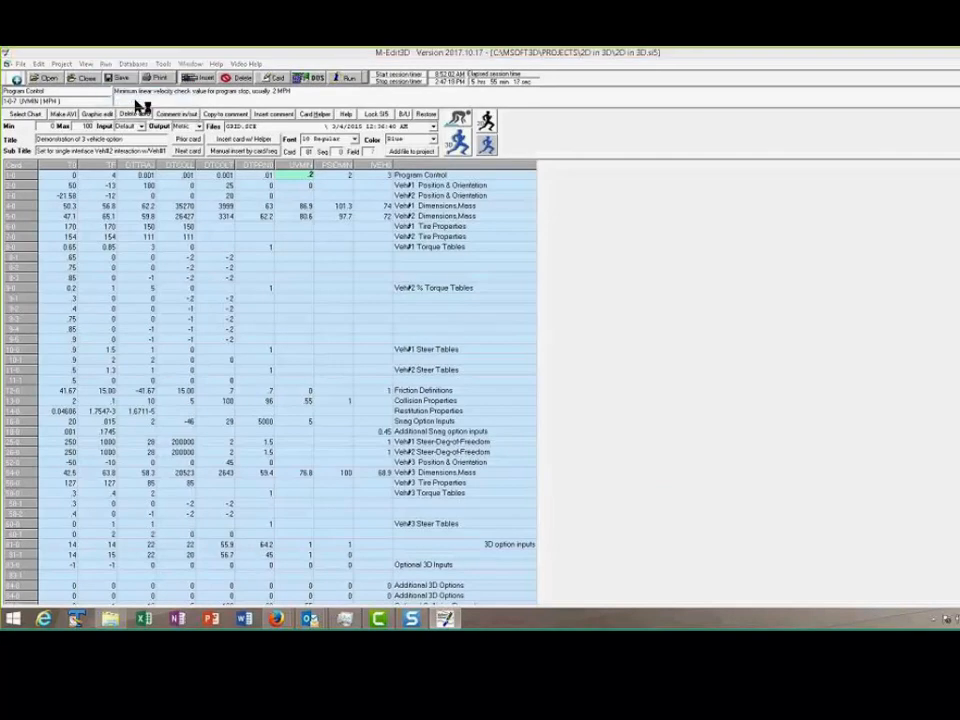
scroll(262, 280, down, 3)
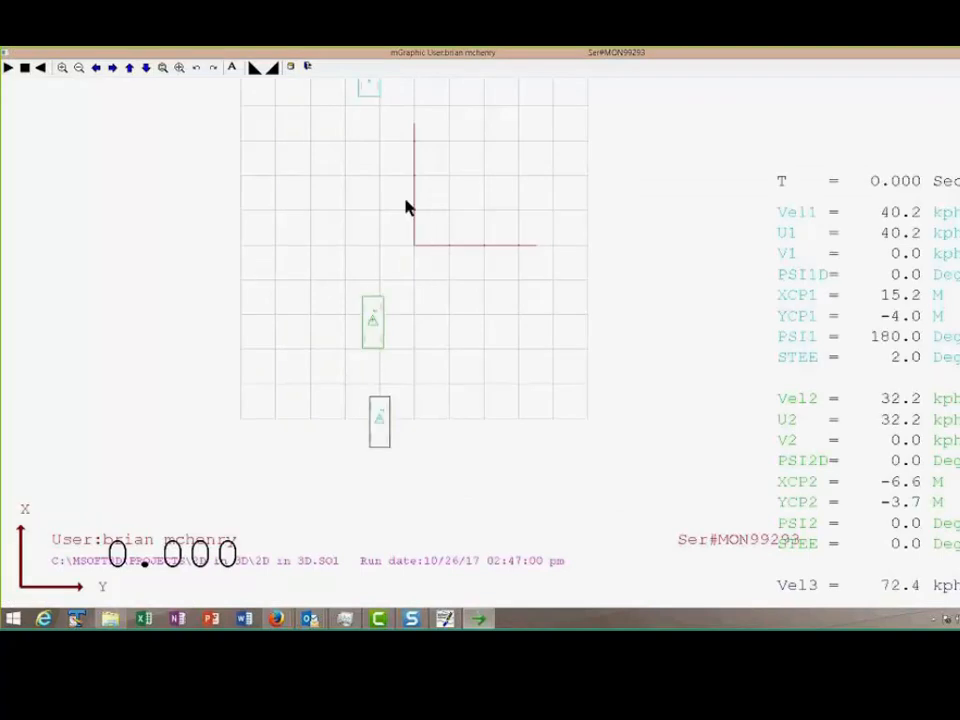
click(957, 52)
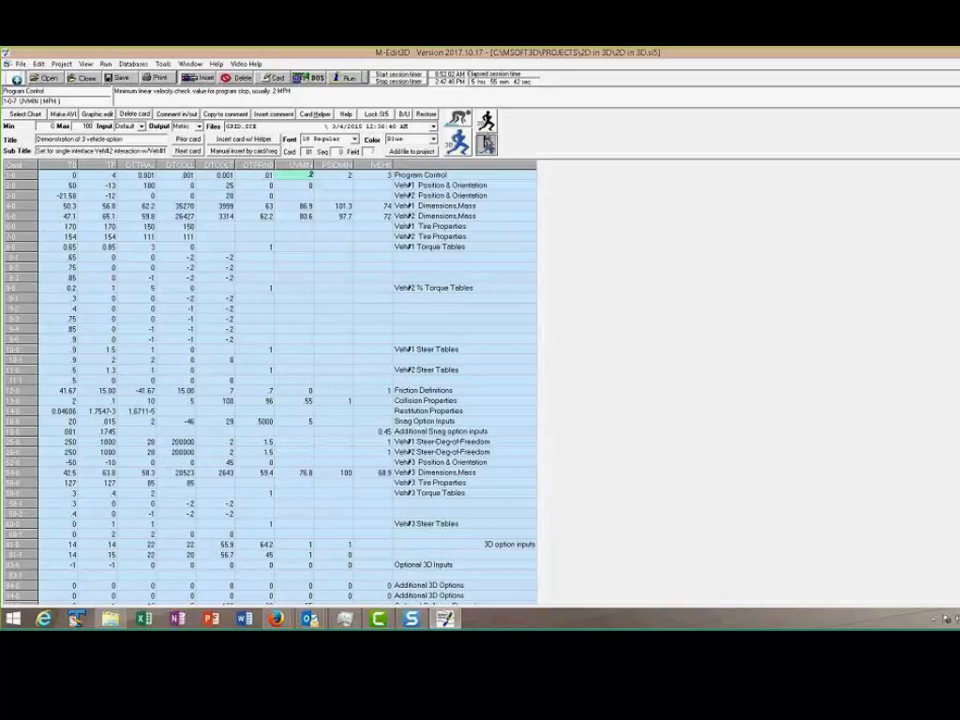
Open the 2D in 3D project in the 3D graphics program and move playback to time 1.400
click(486, 144)
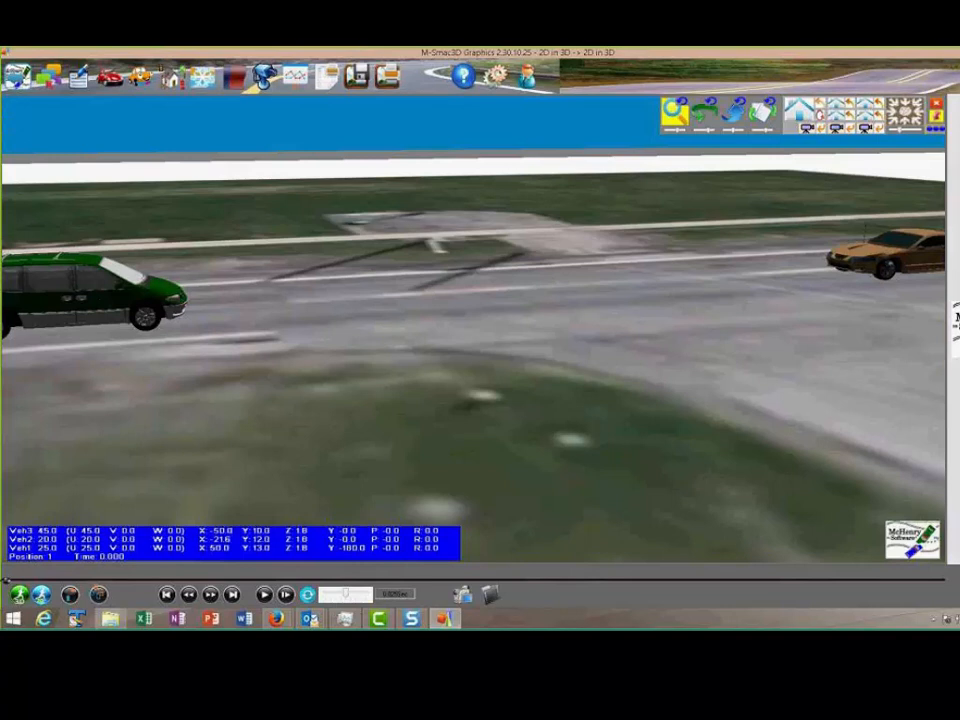
drag(8, 581, 631, 549)
scroll(473, 330, down, 4)
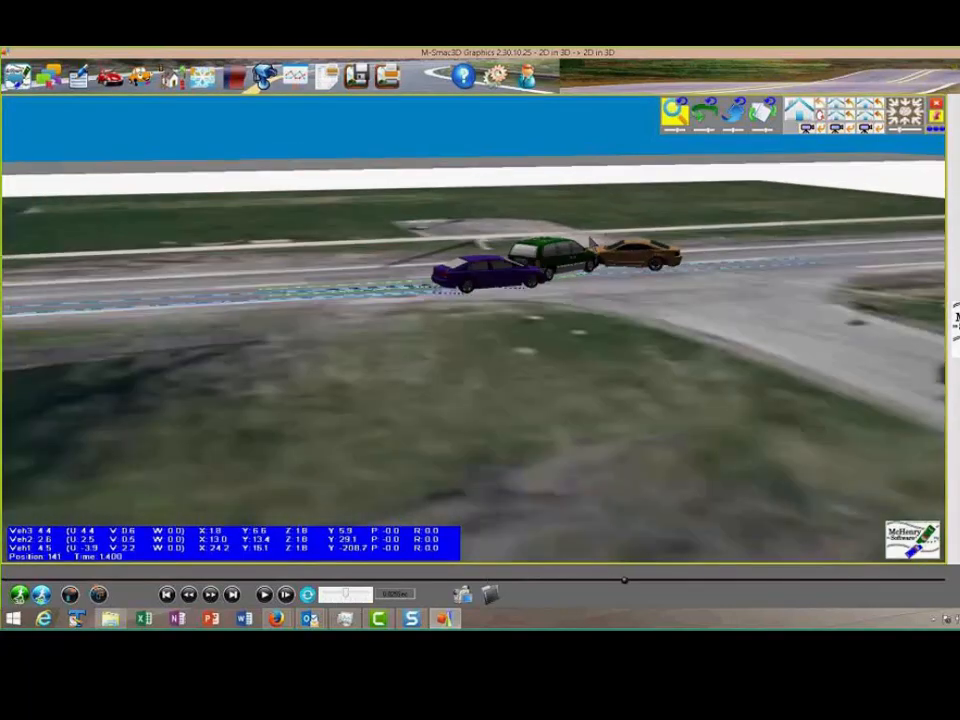
Select the green van and the orange car in turn to examine each vehicle's properties
scroll(473, 330, up, 8)
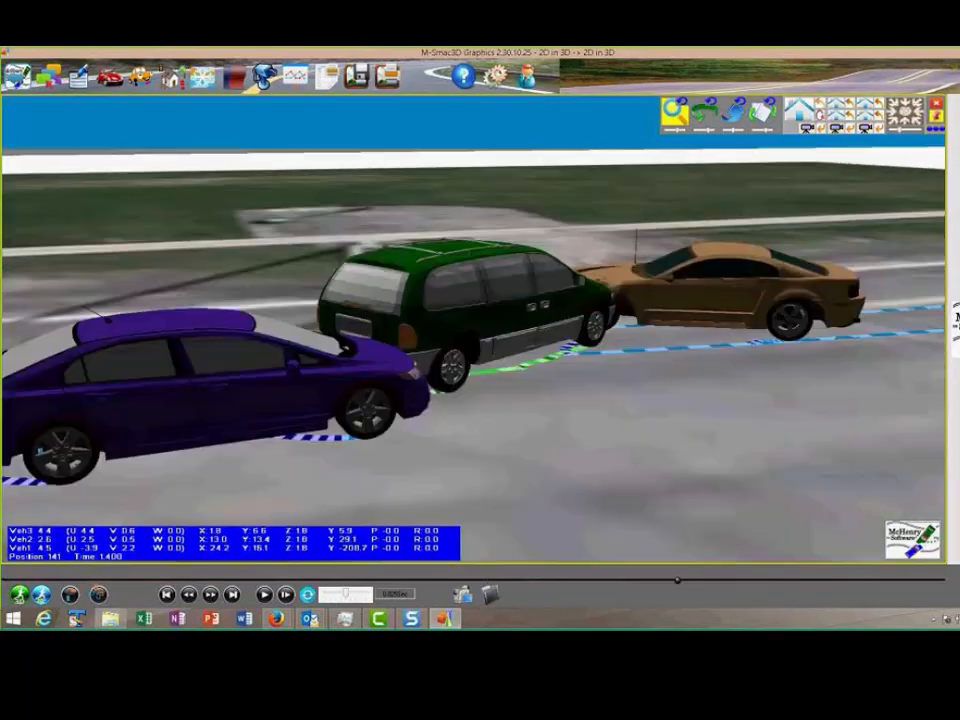
click(515, 283)
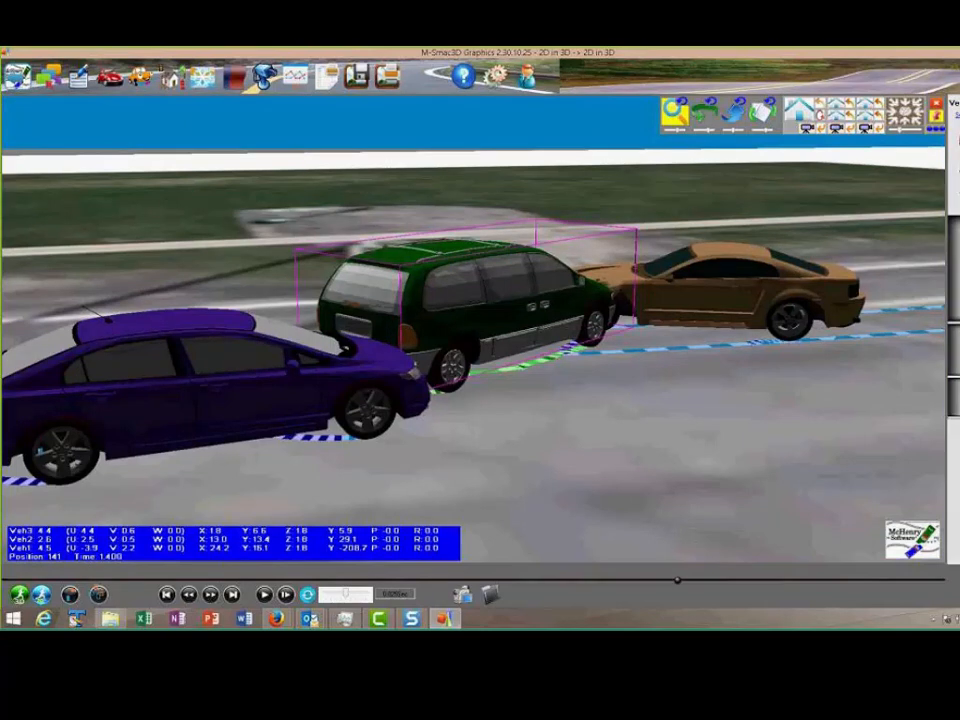
click(707, 285)
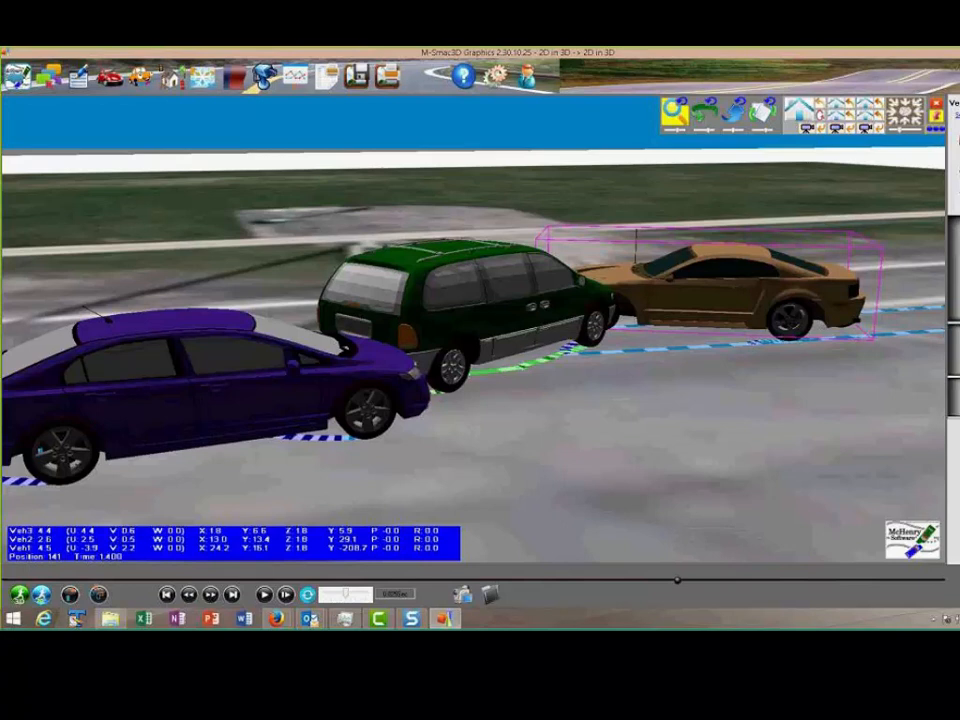
Open the options for adding an animated vehicle to the scene
scroll(695, 345, down, 4)
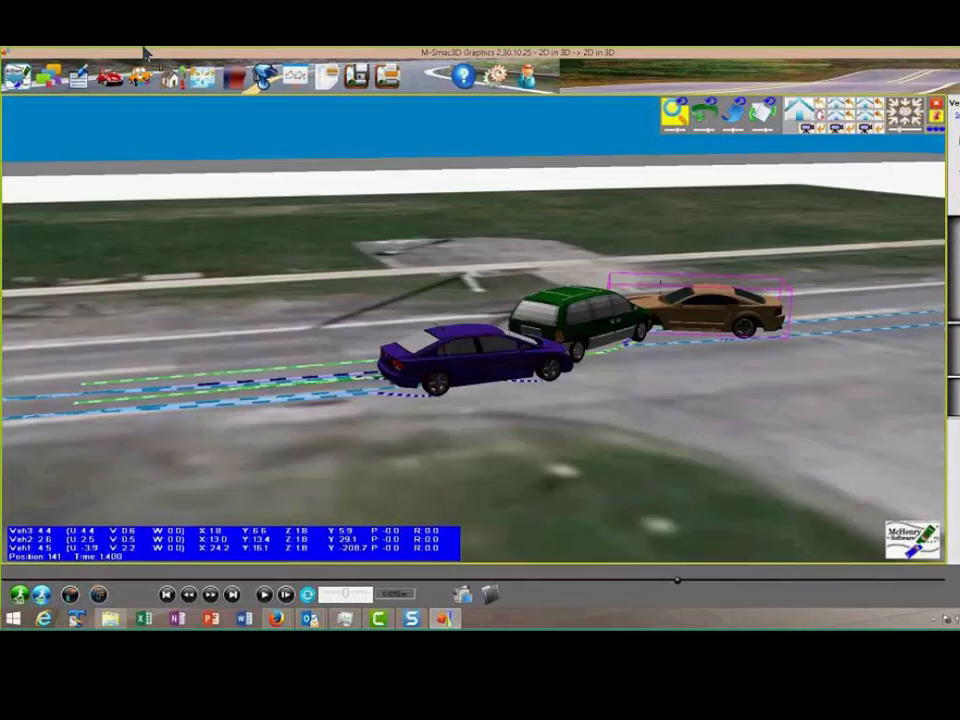
click(140, 76)
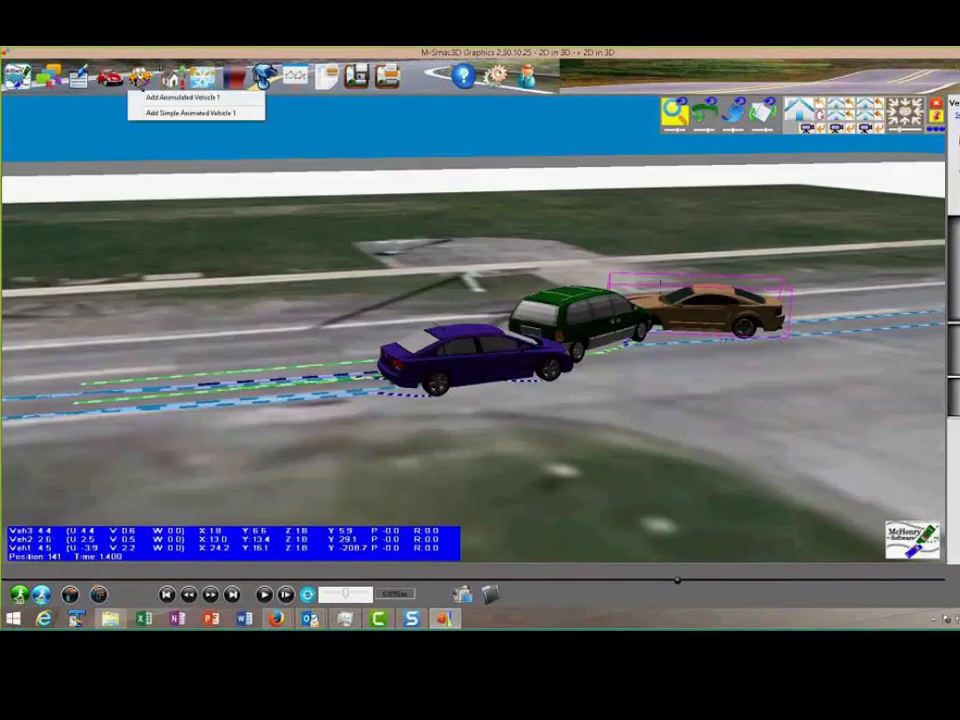